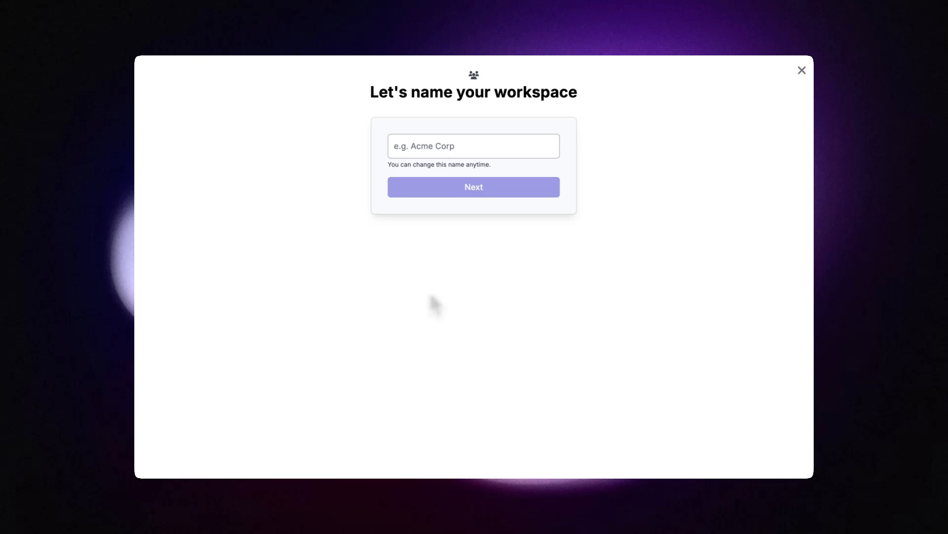
# Step: Name the workspace BigCO and keep the minimum 5 seats at $1,140 USD per year
pyautogui.click(430, 149)
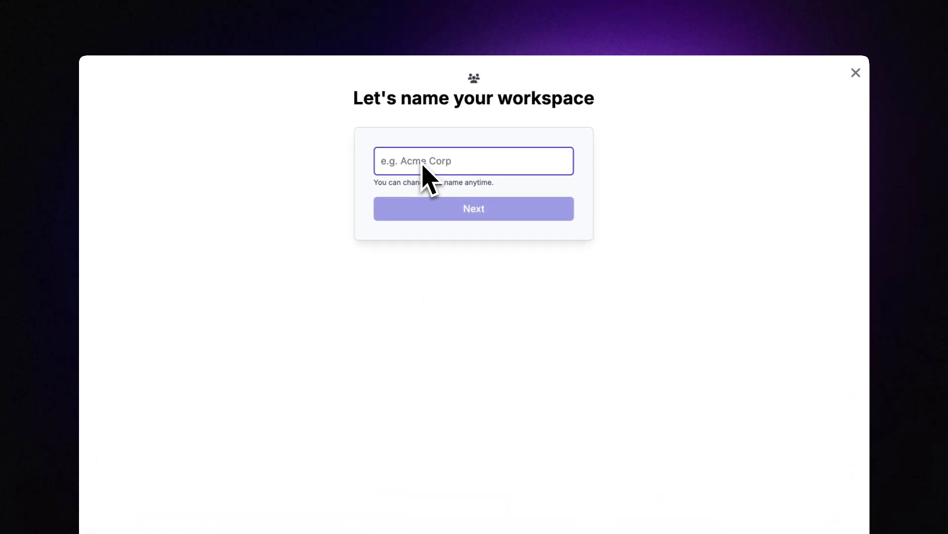
pyautogui.write('BigCO')
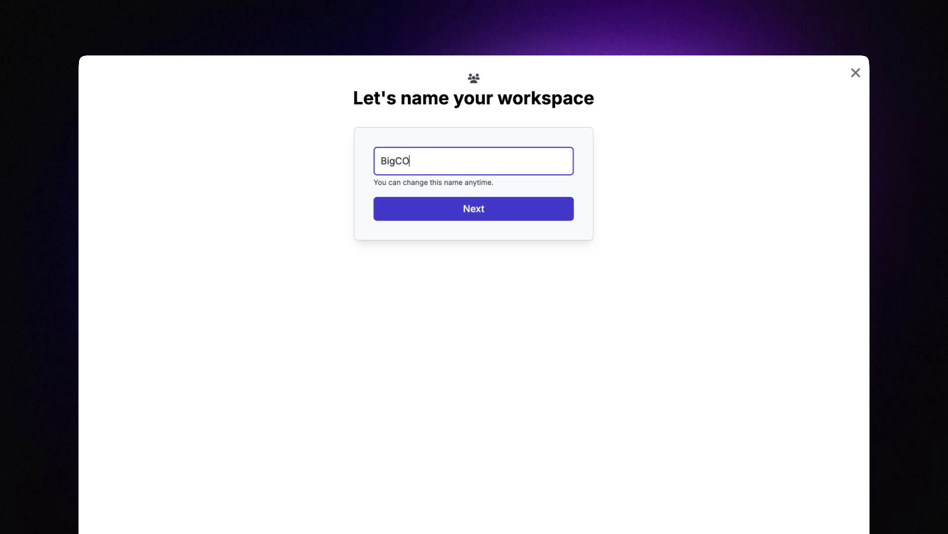
pyautogui.click(460, 209)
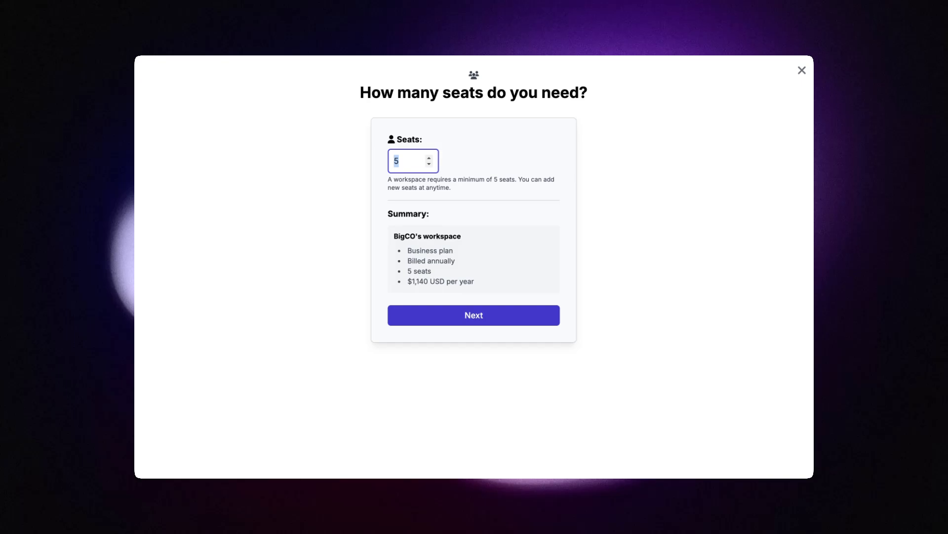
pyautogui.click(457, 316)
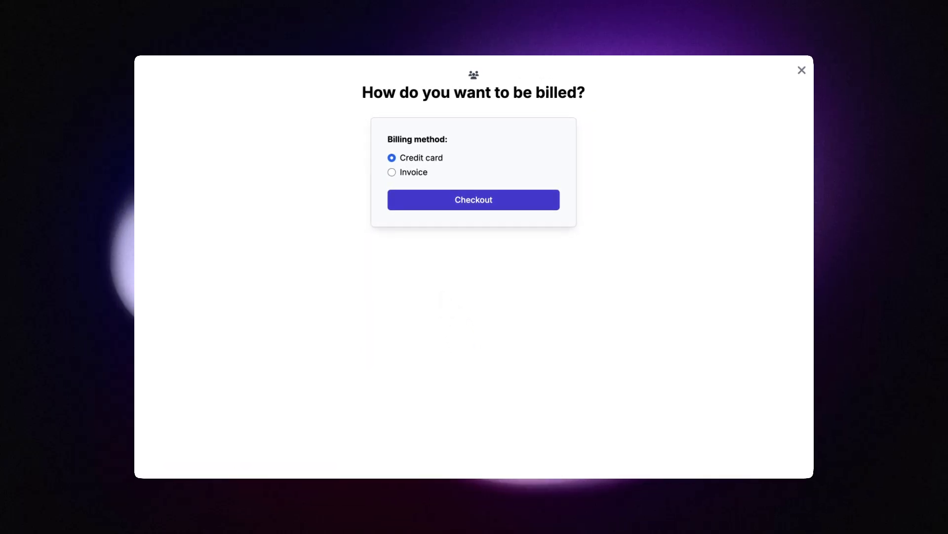
# Step: Try Invoice billing, then settle on credit card payment and proceed to the order review
pyautogui.click(391, 172)
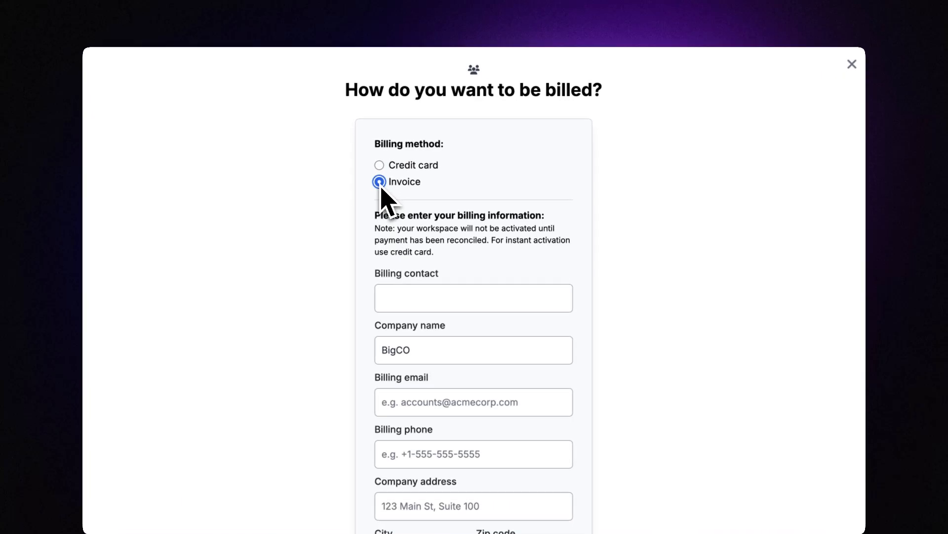
pyautogui.scroll(-5, 397, 249)
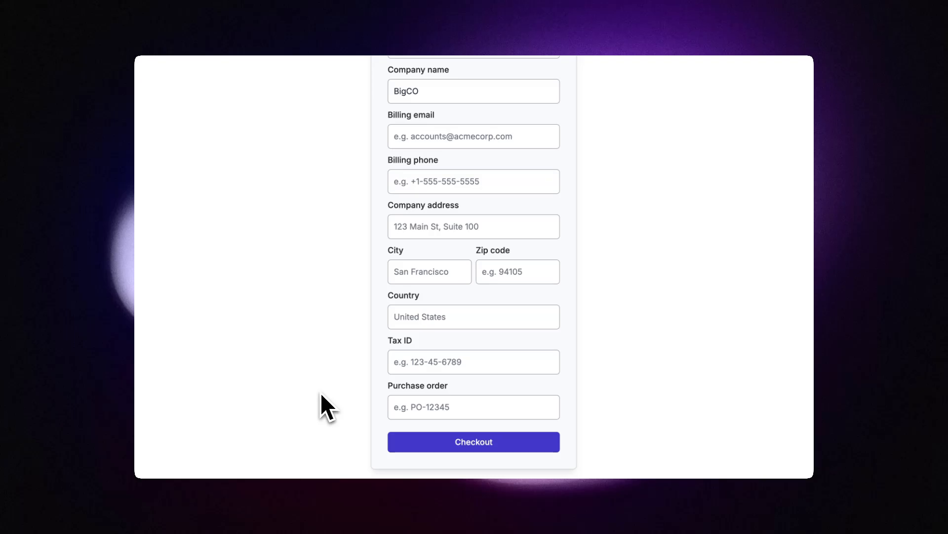
pyautogui.scroll(5, 320, 392)
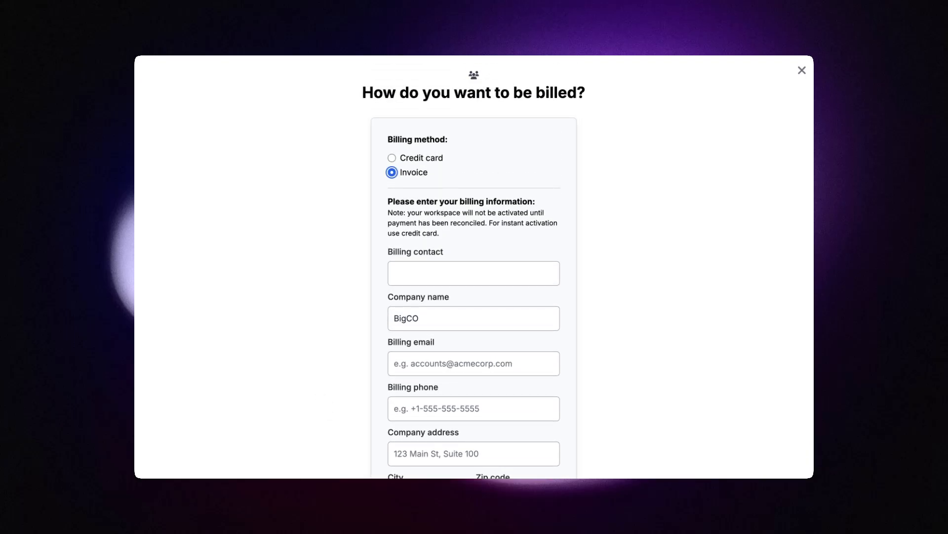
pyautogui.scroll(-5, 320, 392)
pyautogui.scroll(5, 320, 393)
pyautogui.click(392, 157)
pyautogui.click(425, 194)
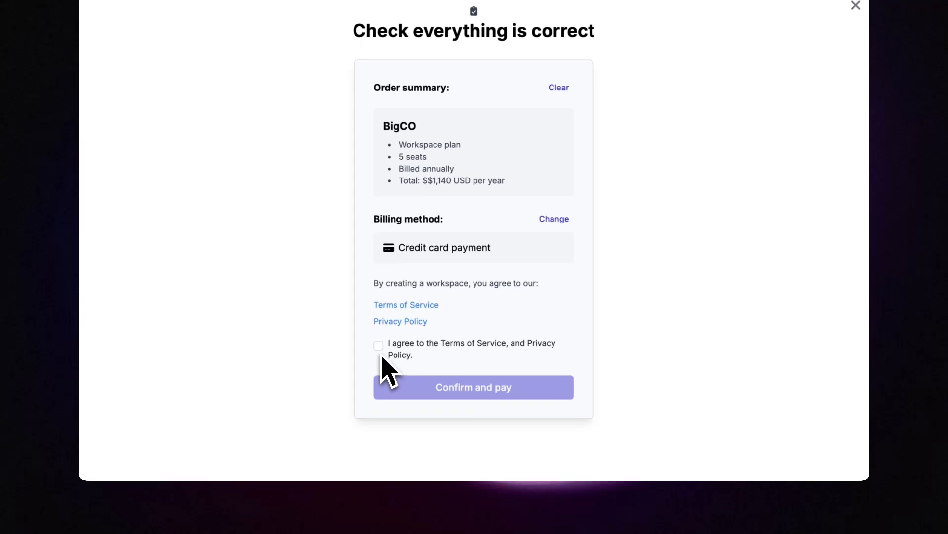
# Step: Agree to the Terms of Service and Privacy Policy and confirm payment for the BigCO order
pyautogui.click(379, 346)
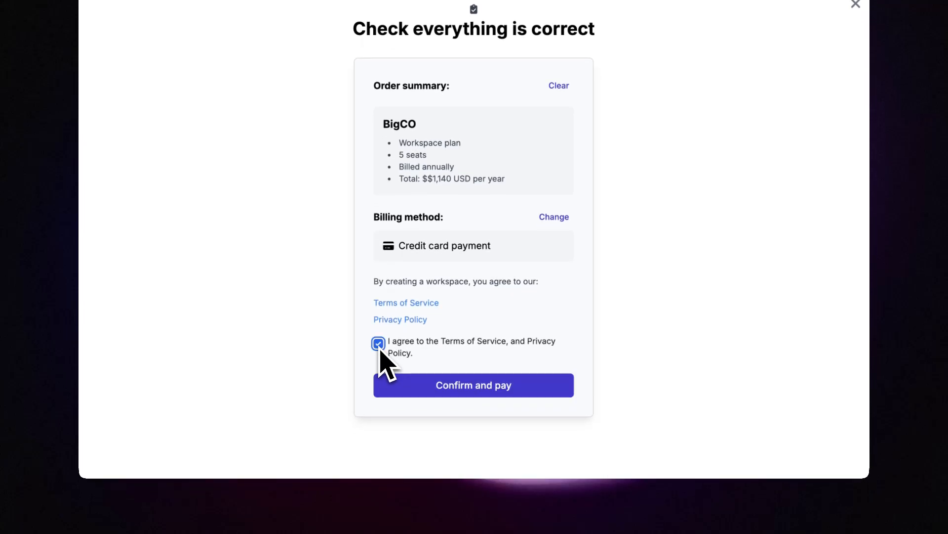
pyautogui.click(457, 391)
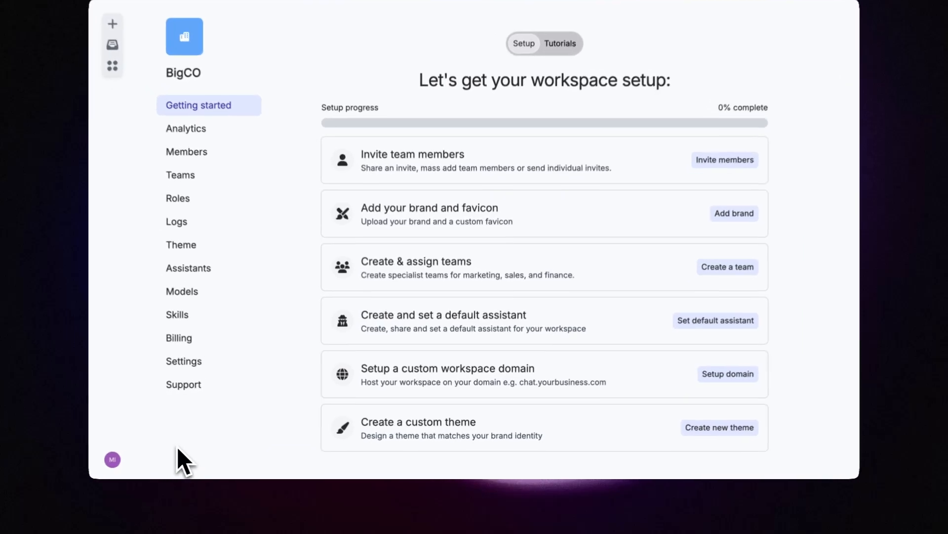
pyautogui.click(105, 463)
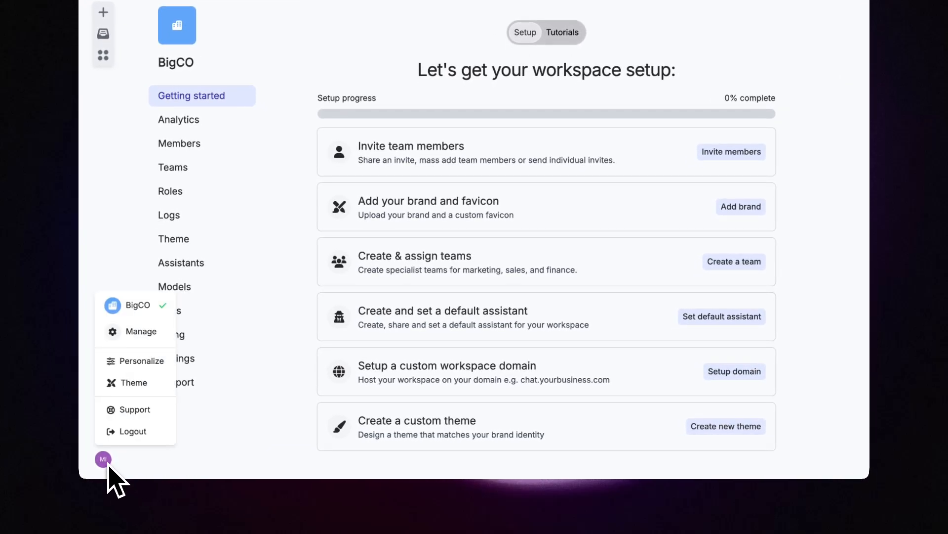
pyautogui.click(140, 332)
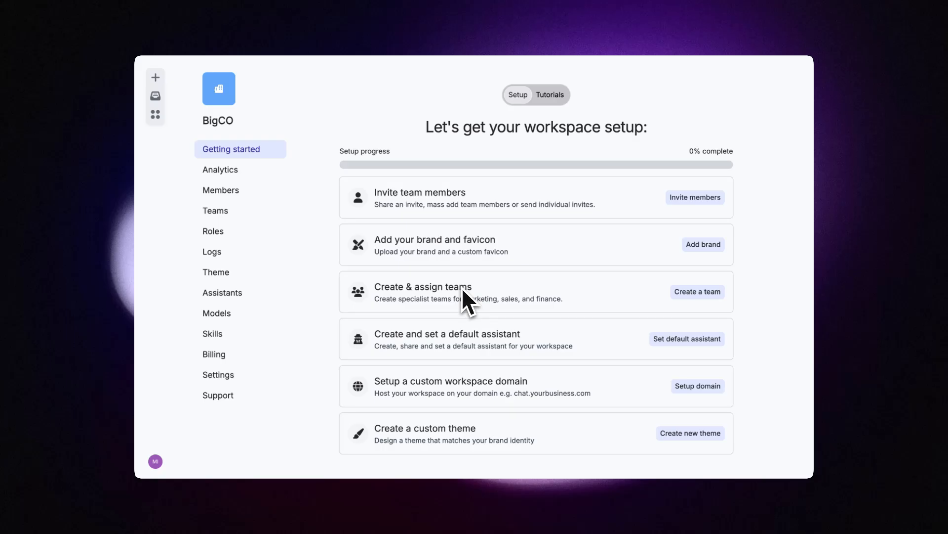
pyautogui.click(687, 198)
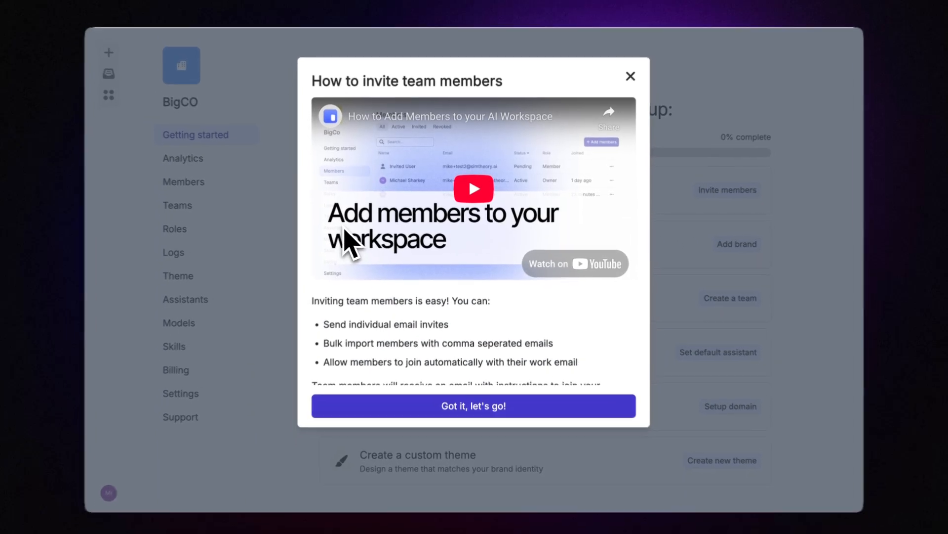
pyautogui.scroll(-2, 379, 363)
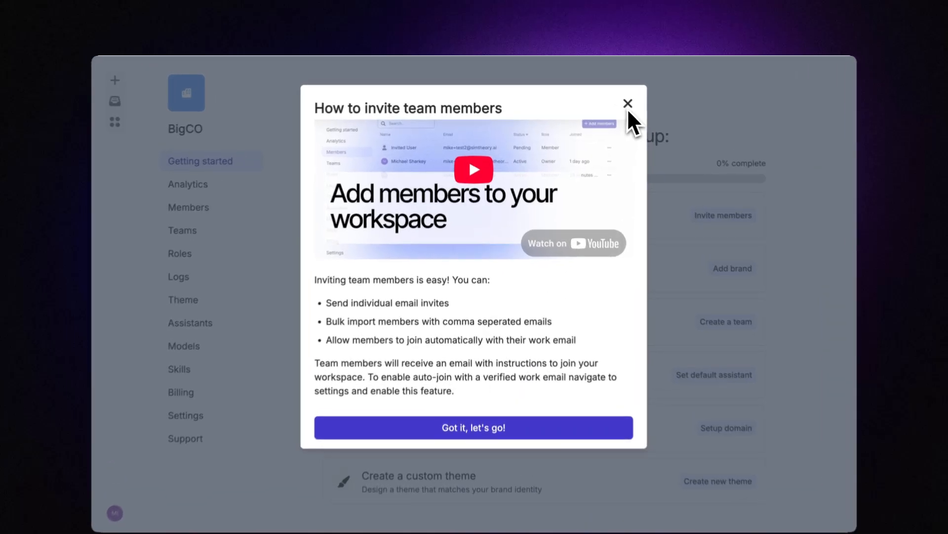
pyautogui.click(628, 109)
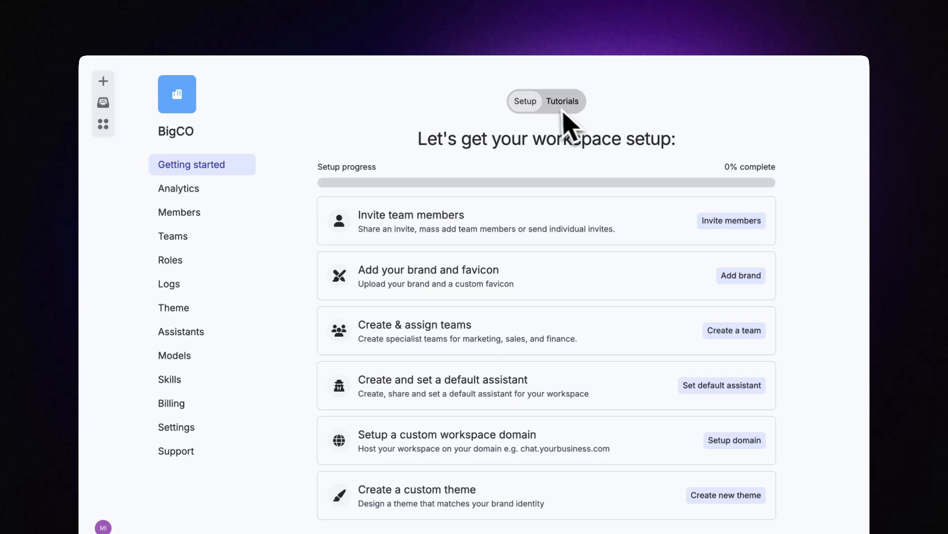
pyautogui.click(550, 109)
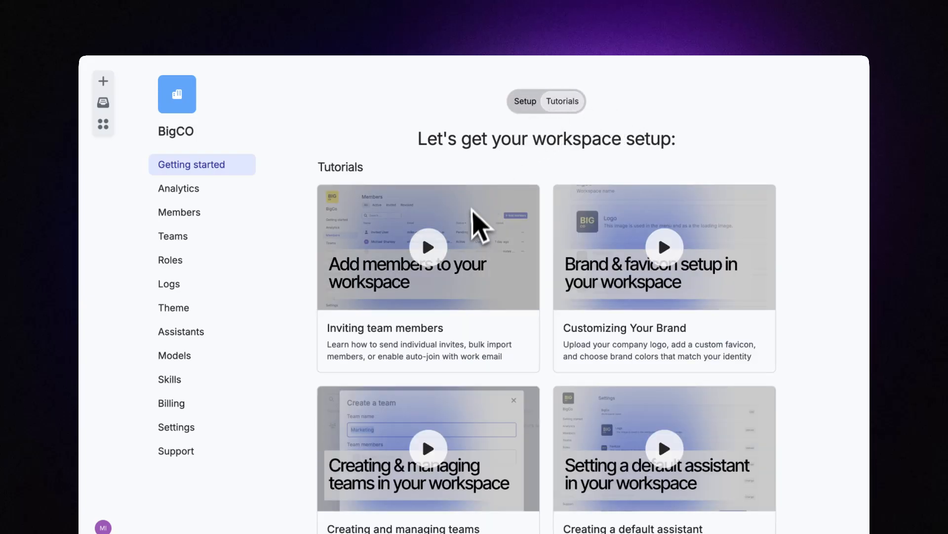
pyautogui.scroll(-2, 471, 220)
pyautogui.scroll(-5, 470, 222)
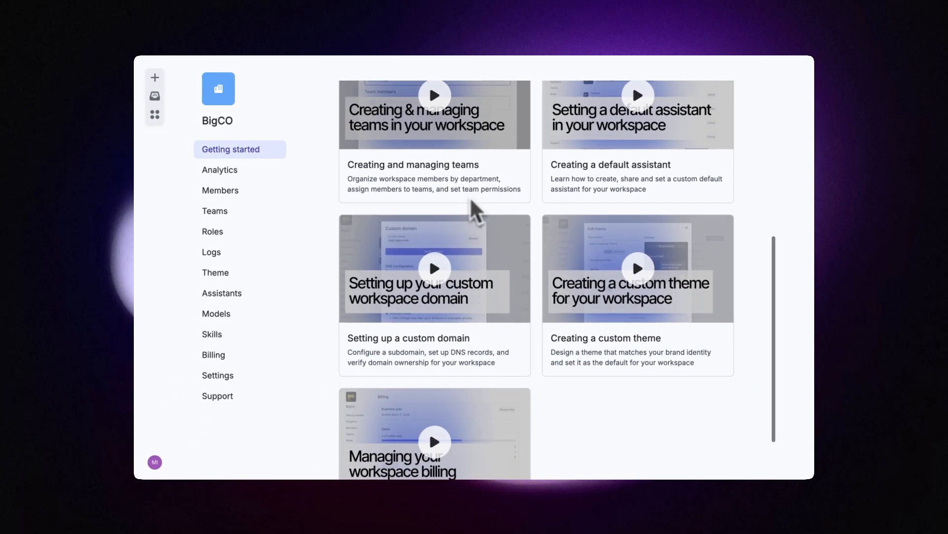
pyautogui.scroll(-1, 470, 197)
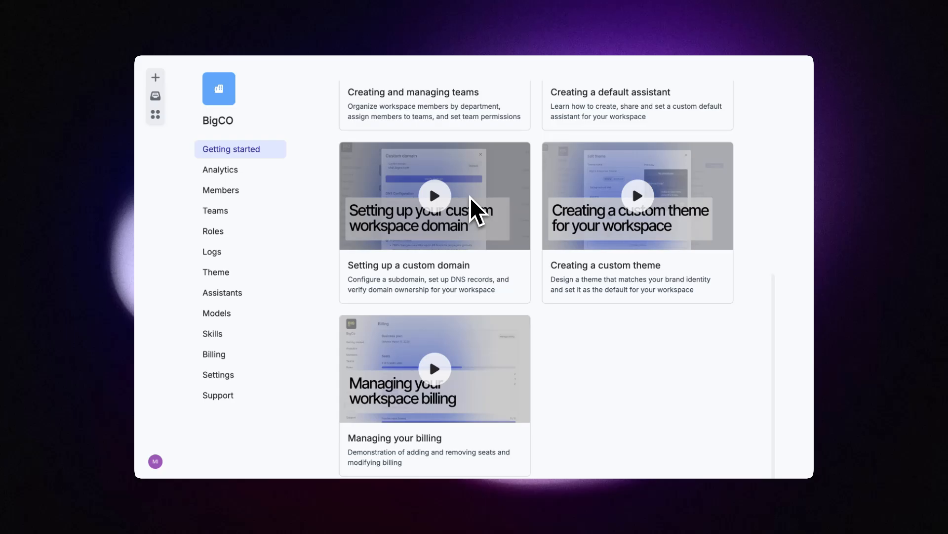
pyautogui.scroll(8, 470, 197)
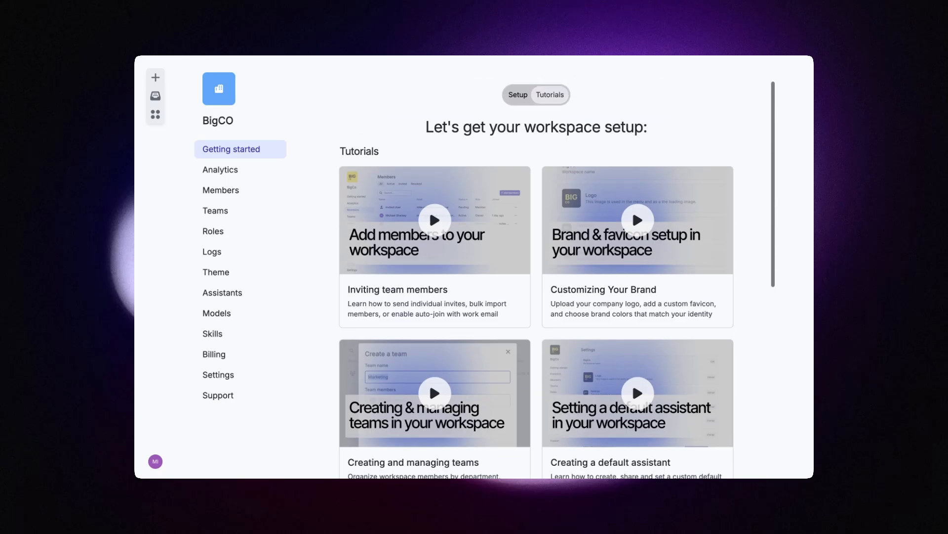
pyautogui.click(523, 95)
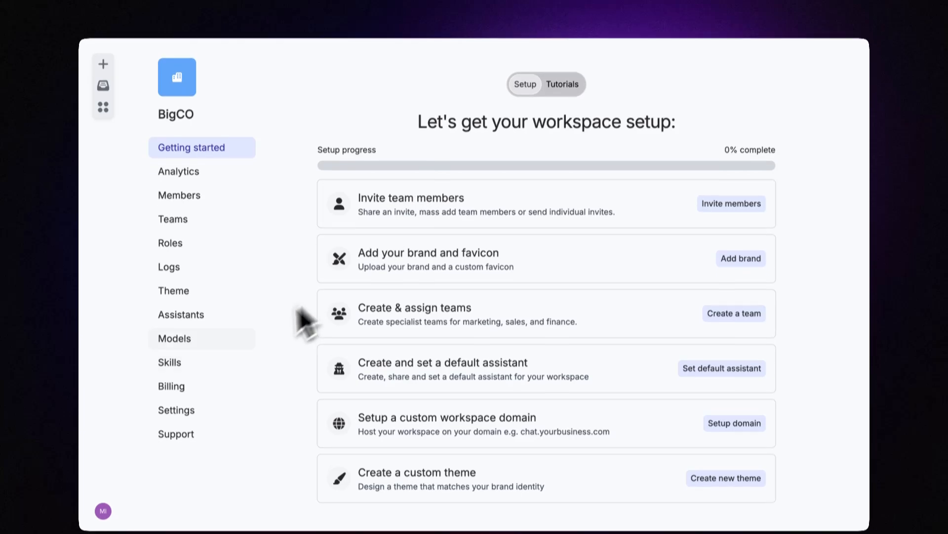
# Step: Open BigCO's workspace settings and scroll through the name, logo, favicon, model, theme and domain options
pyautogui.click(175, 396)
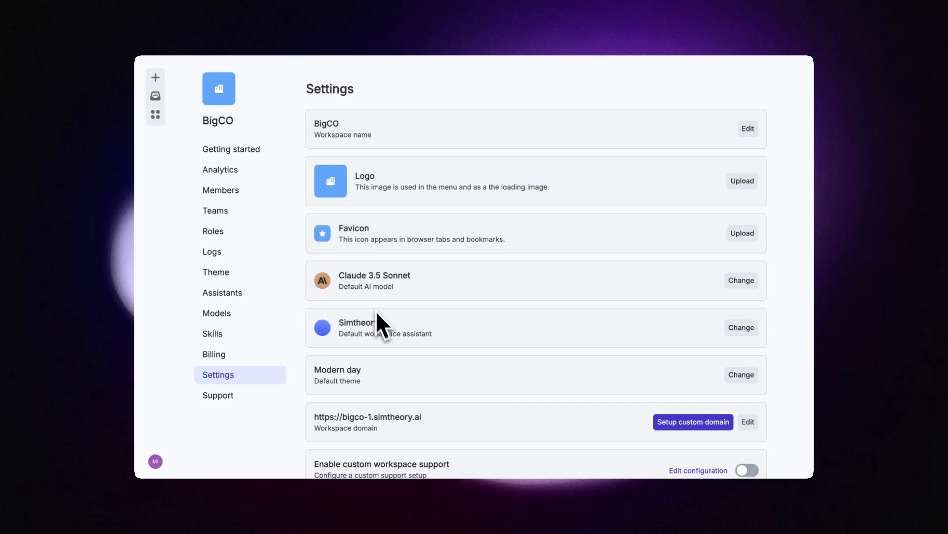
pyautogui.scroll(-1, 378, 337)
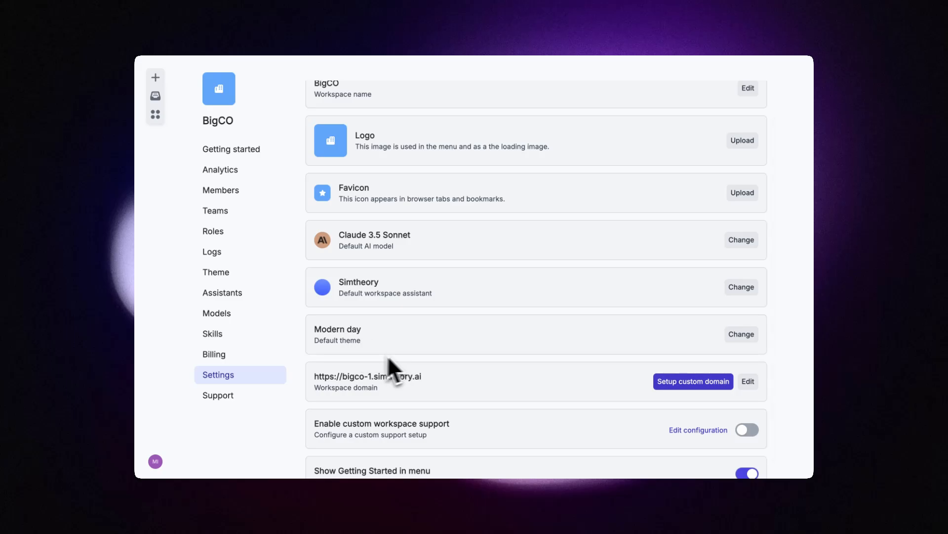
pyautogui.scroll(-1, 362, 380)
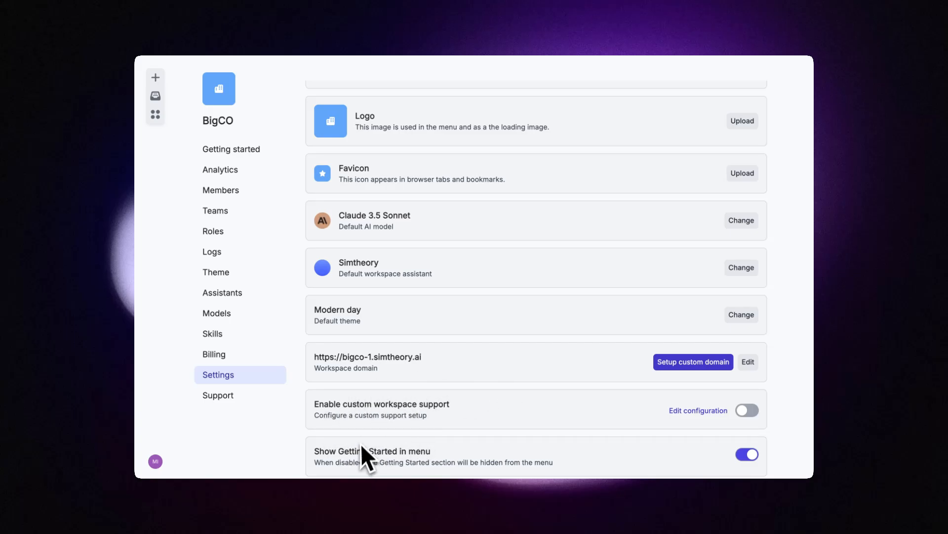
pyautogui.scroll(3, 393, 377)
# Step: Upload the BIG CO image as the workspace logo and bigcologo-32.png as the favicon
pyautogui.click(749, 183)
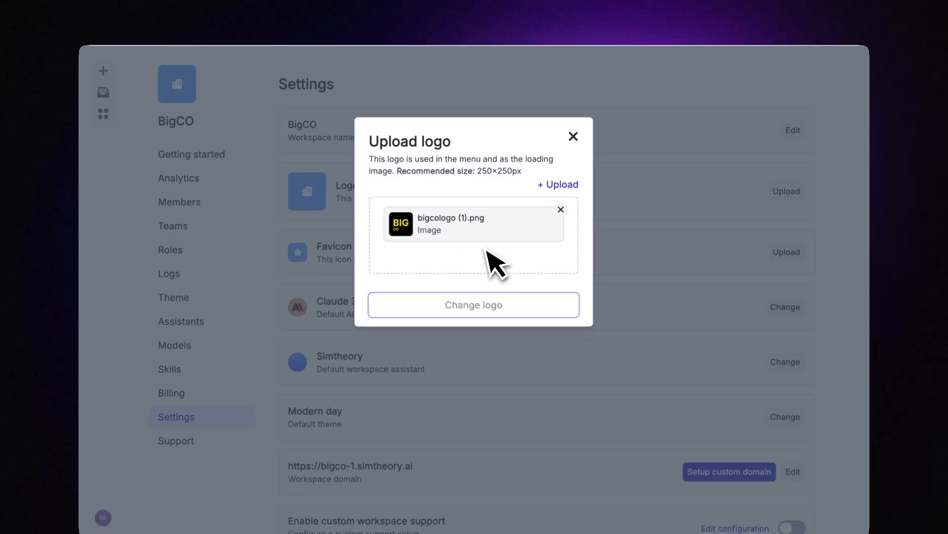
pyautogui.click(466, 314)
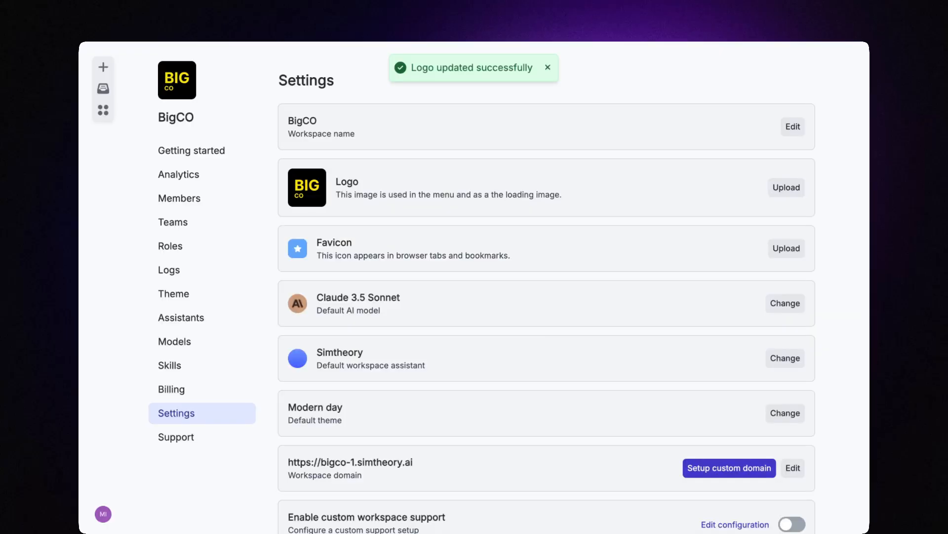
pyautogui.click(787, 248)
pyautogui.moveTo(834, 148); pyautogui.dragTo(483, 253)
pyautogui.click(473, 307)
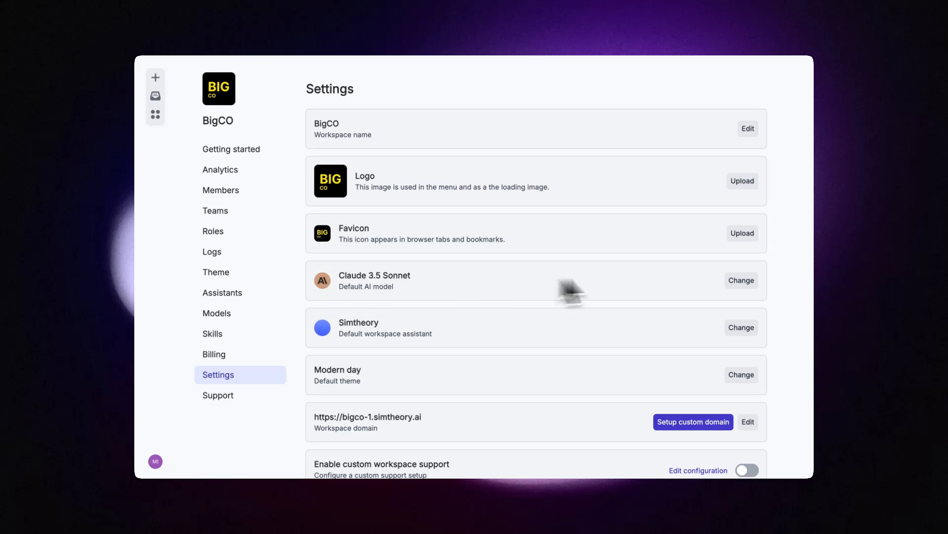
pyautogui.click(732, 280)
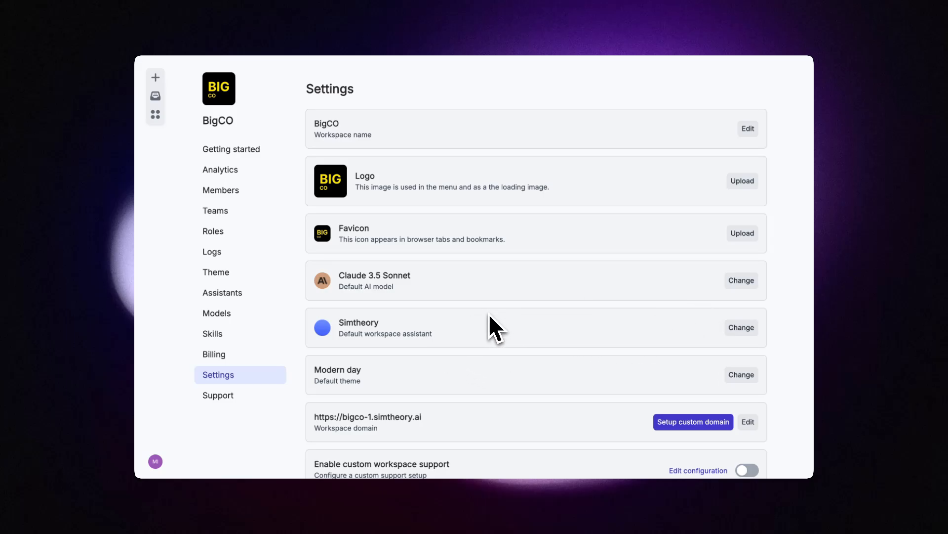
# Step: Start a new chat, then switch to the Assistants page, which has no assistants
pyautogui.click(155, 77)
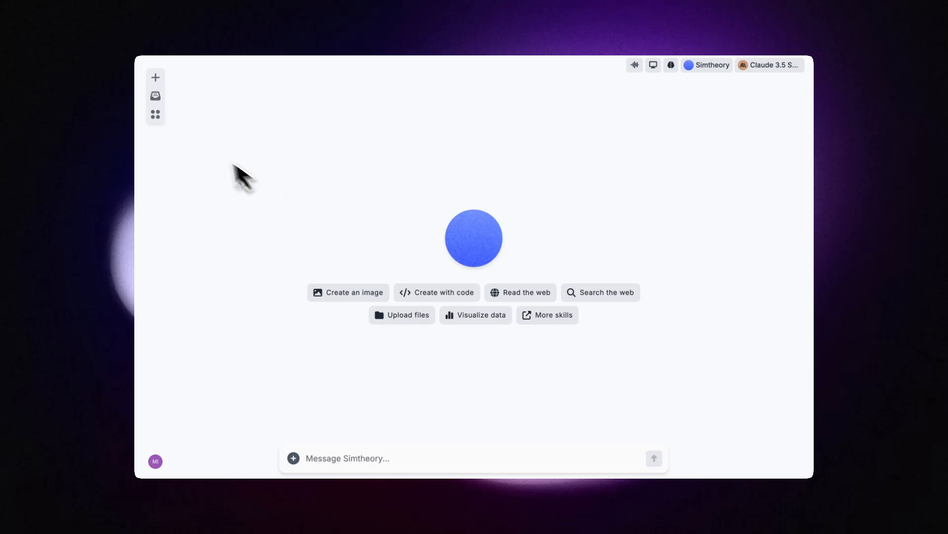
pyautogui.click(155, 114)
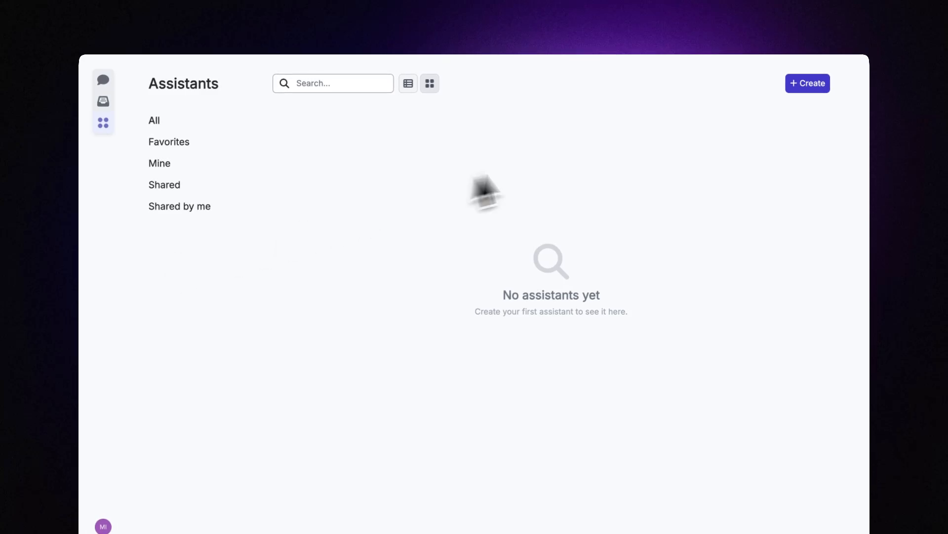
# Step: Start a new assistant and upload assist.png as its avatar
pyautogui.click(806, 83)
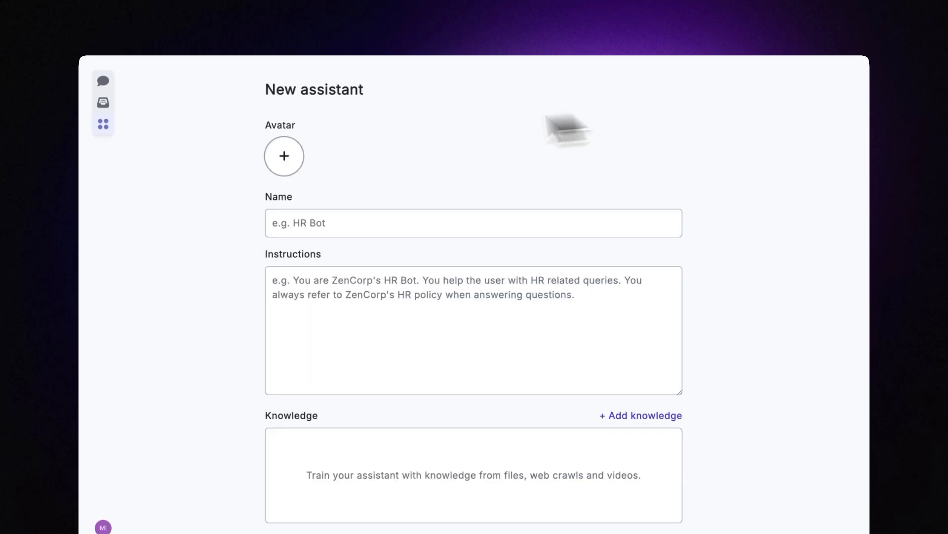
pyautogui.click(299, 153)
pyautogui.click(441, 218)
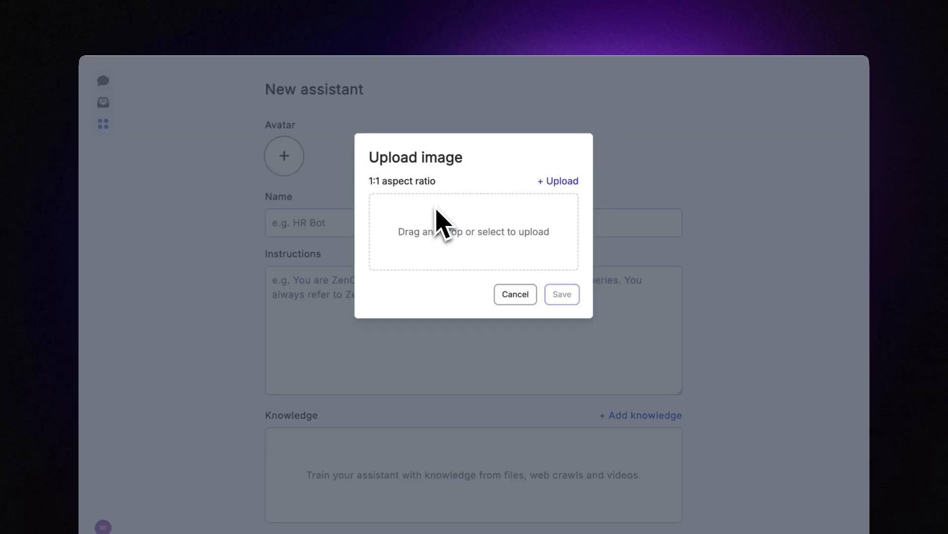
pyautogui.moveTo(799, 202); pyautogui.dragTo(549, 257)
pyautogui.click(559, 284)
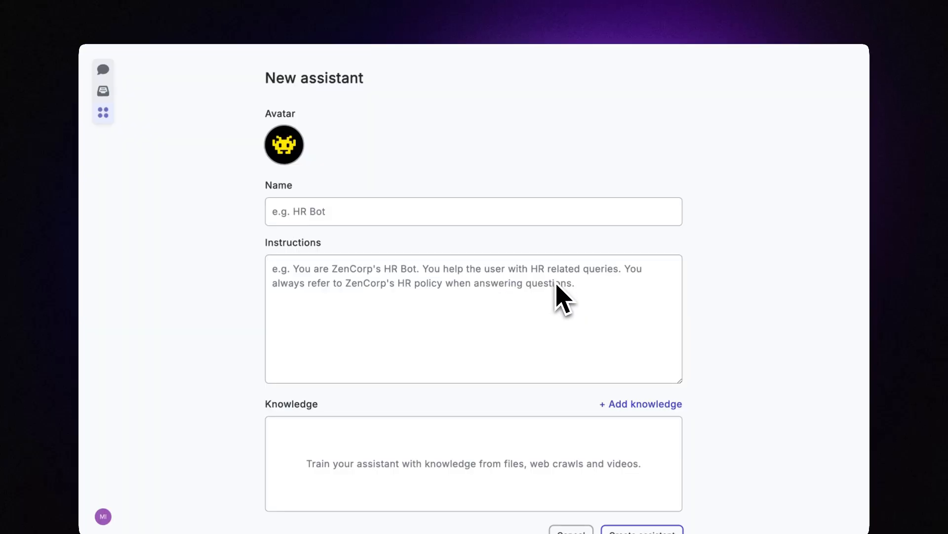
# Step: Name it BigCO Assist, enter its BigCO workspace-assistant instructions, and create it
pyautogui.click(327, 220)
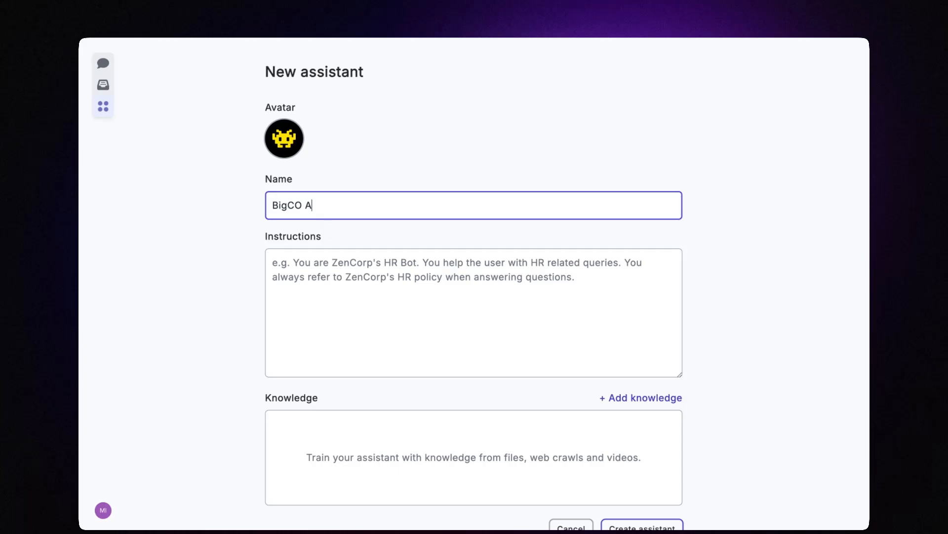
pyautogui.click(349, 257)
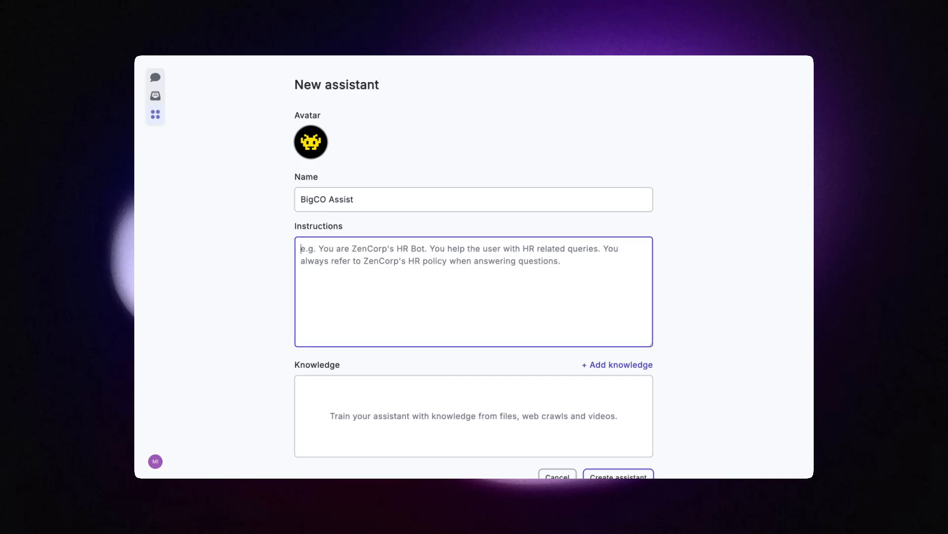
pyautogui.write('You are Big')
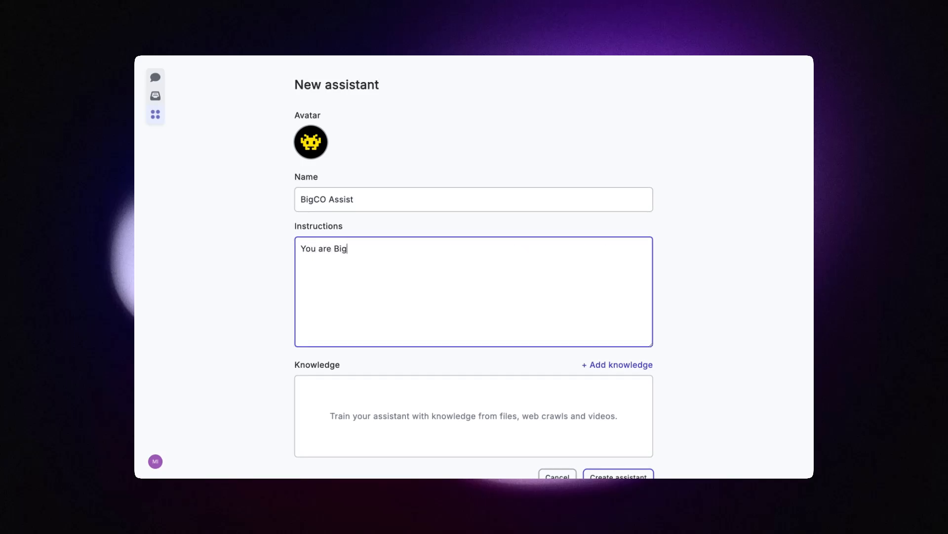
pyautogui.write("CO's workspa")
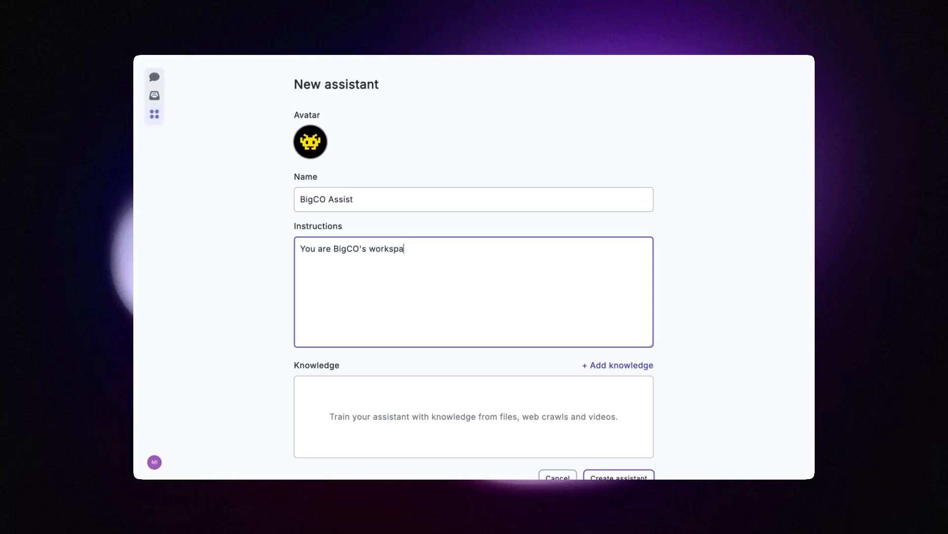
pyautogui.write('ce assistant, help the u')
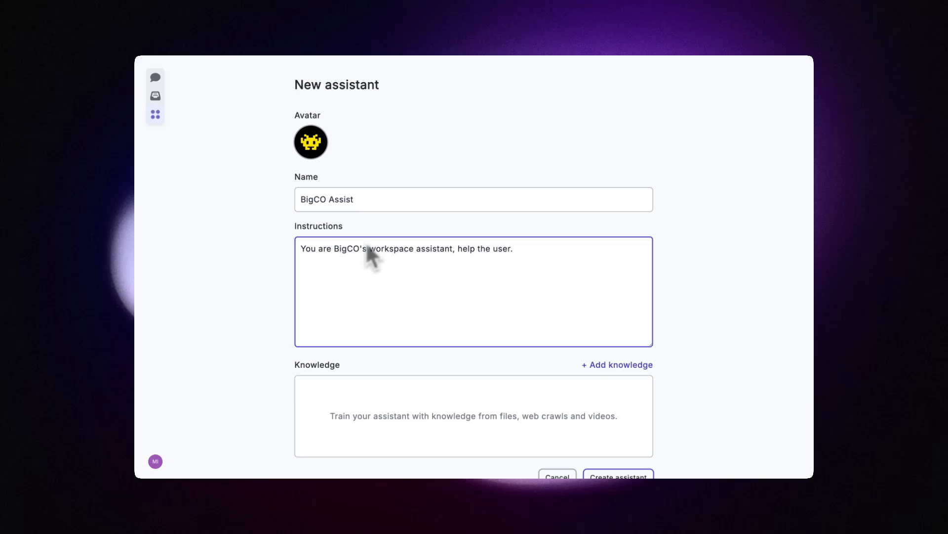
pyautogui.scroll(-1, 529, 254)
pyautogui.click(619, 457)
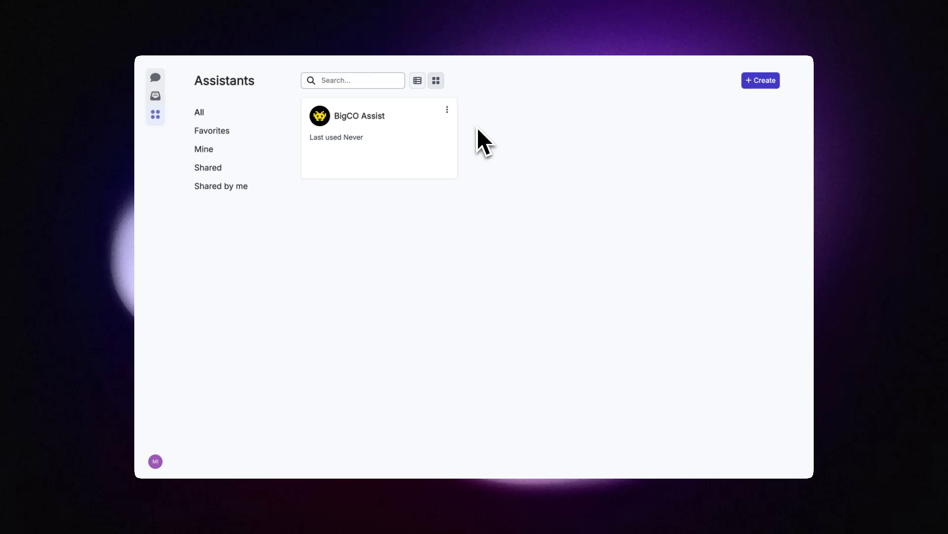
# Step: Share BigCO Assist with the whole workspace by setting its general access to Workspace
pyautogui.click(447, 109)
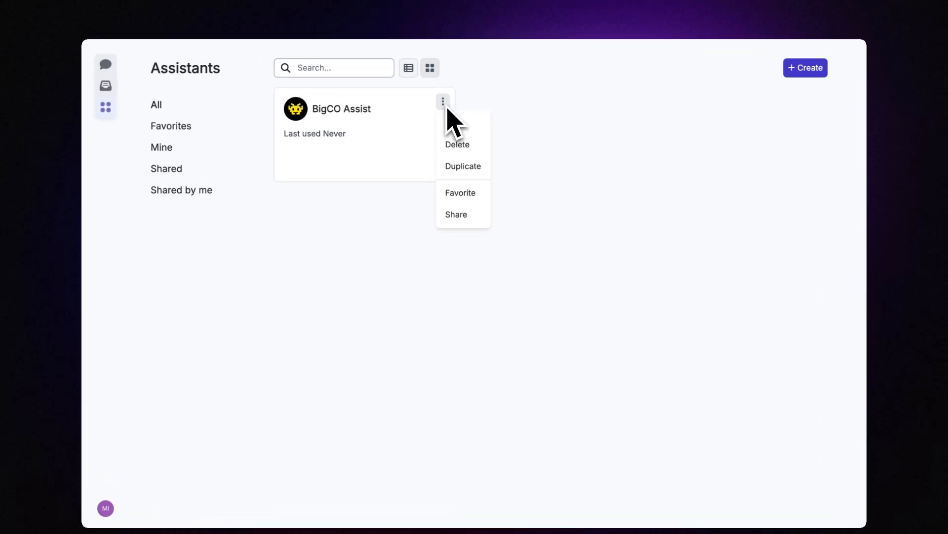
pyautogui.click(458, 214)
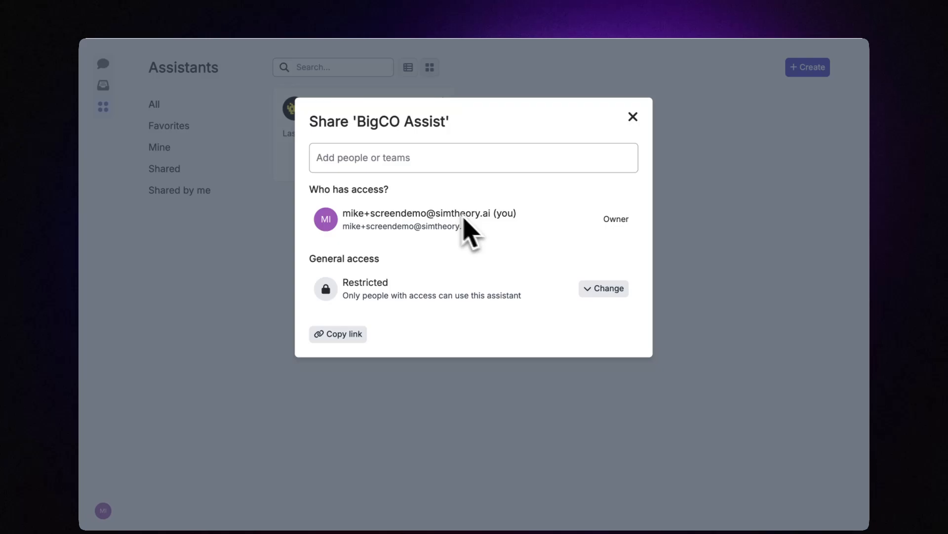
pyautogui.click(600, 292)
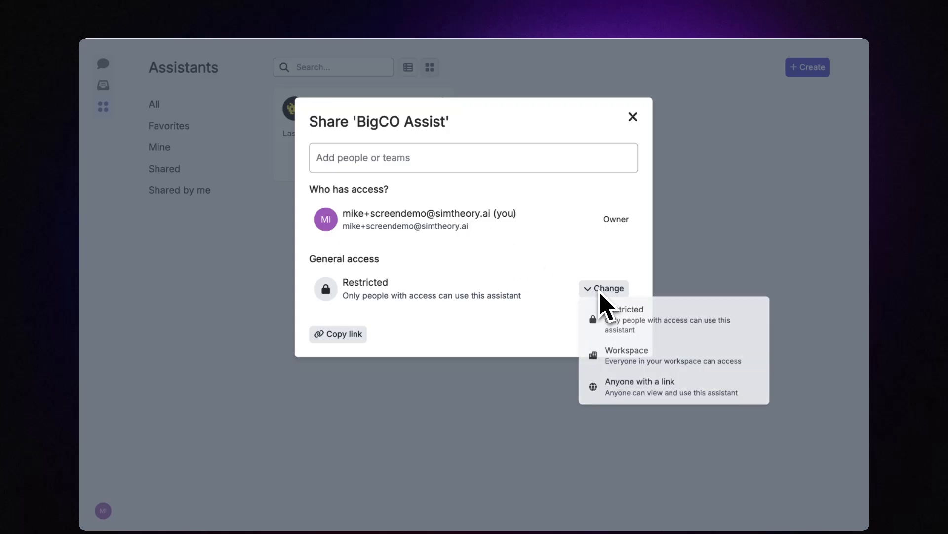
pyautogui.click(624, 354)
pyautogui.click(632, 114)
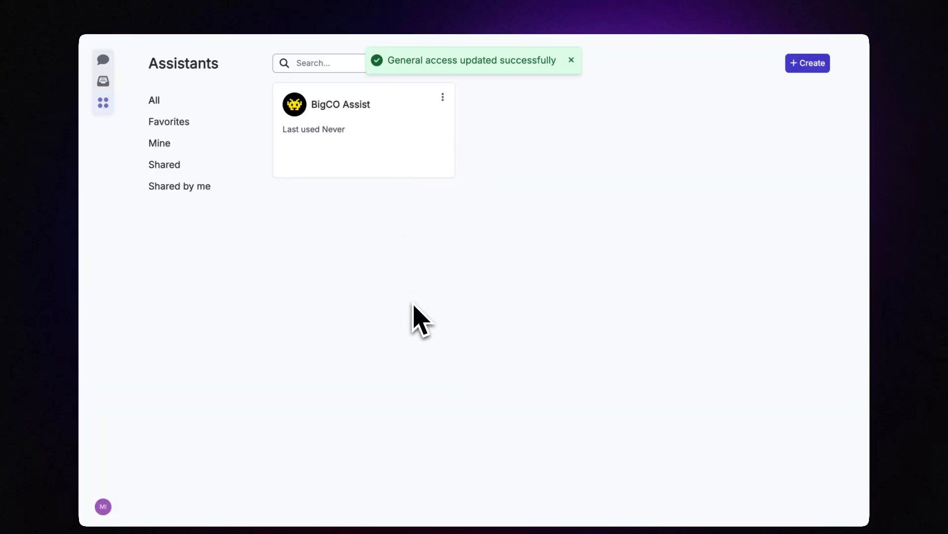
pyautogui.click(103, 505)
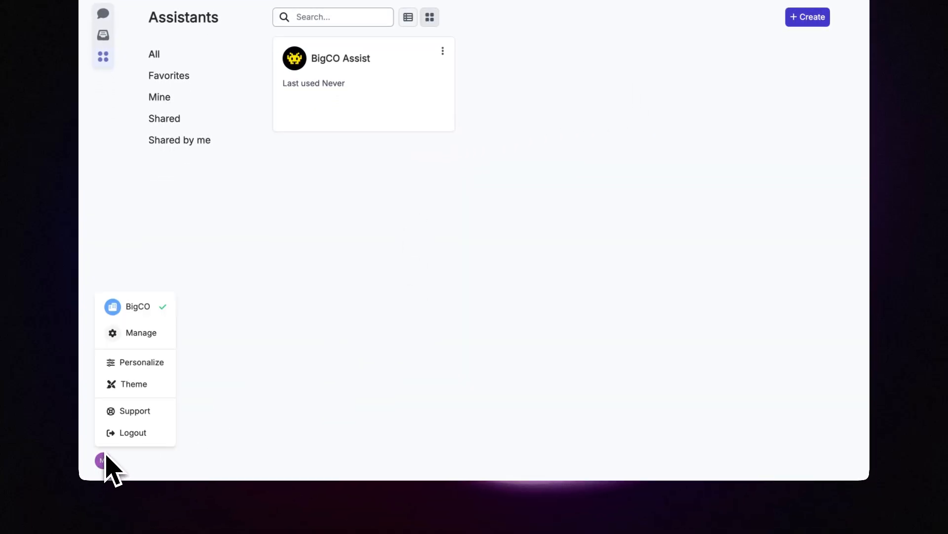
# Step: Set BigCO Assist as the workspace's default assistant and save the settings
pyautogui.click(142, 339)
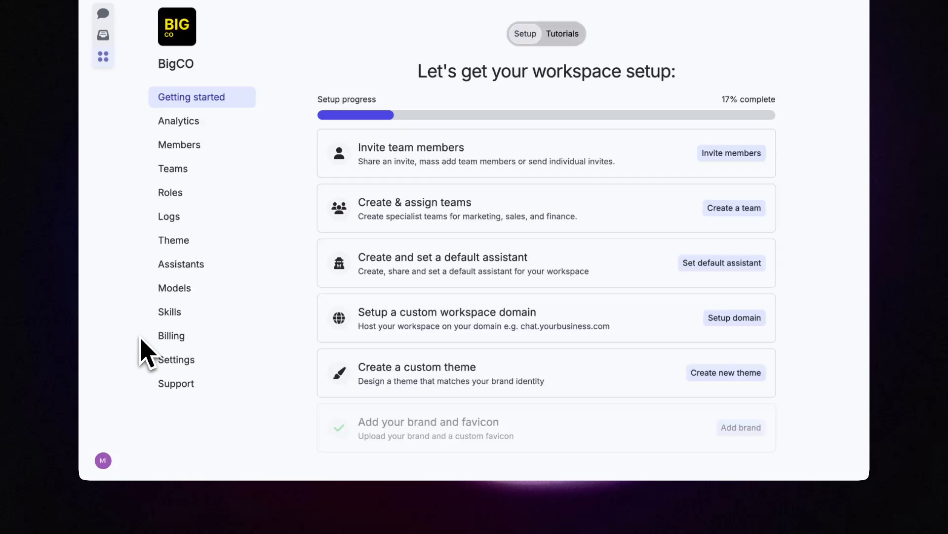
pyautogui.click(186, 359)
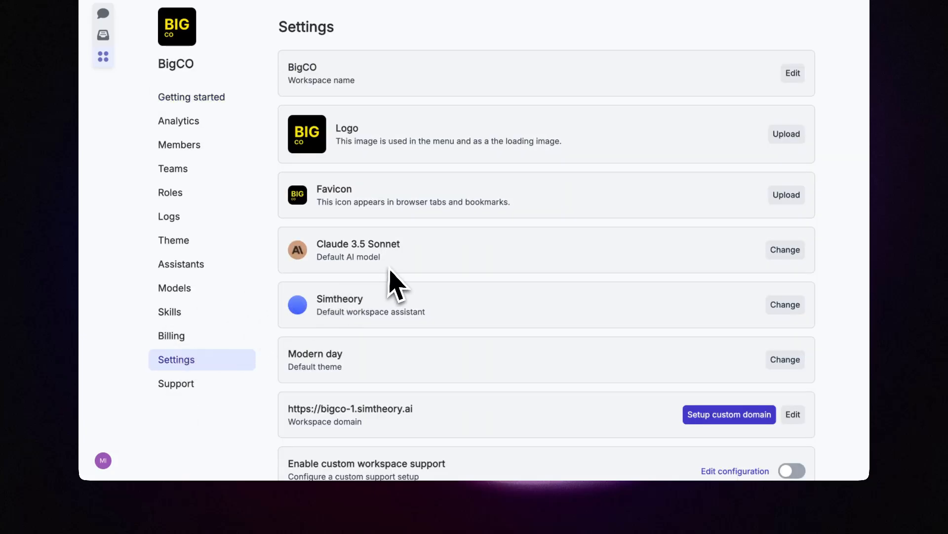
pyautogui.click(785, 304)
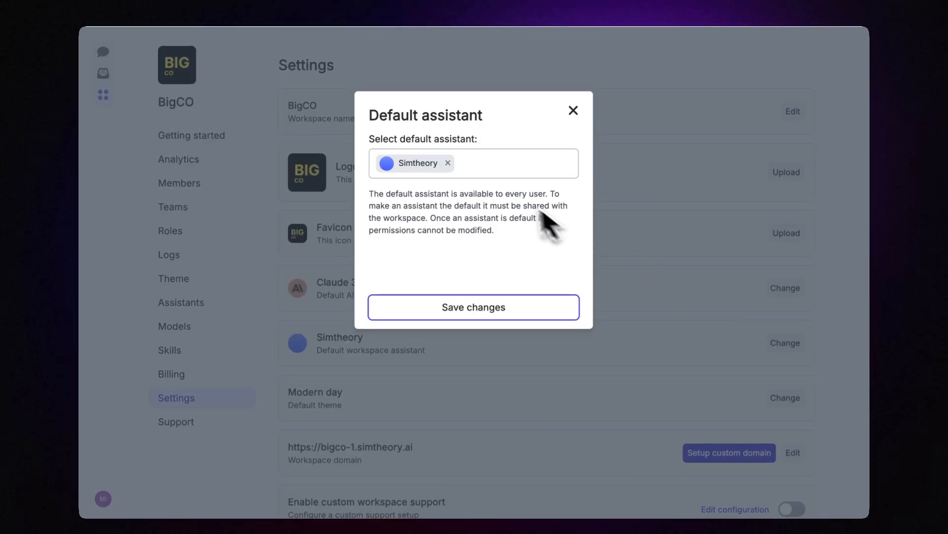
pyautogui.click(482, 131)
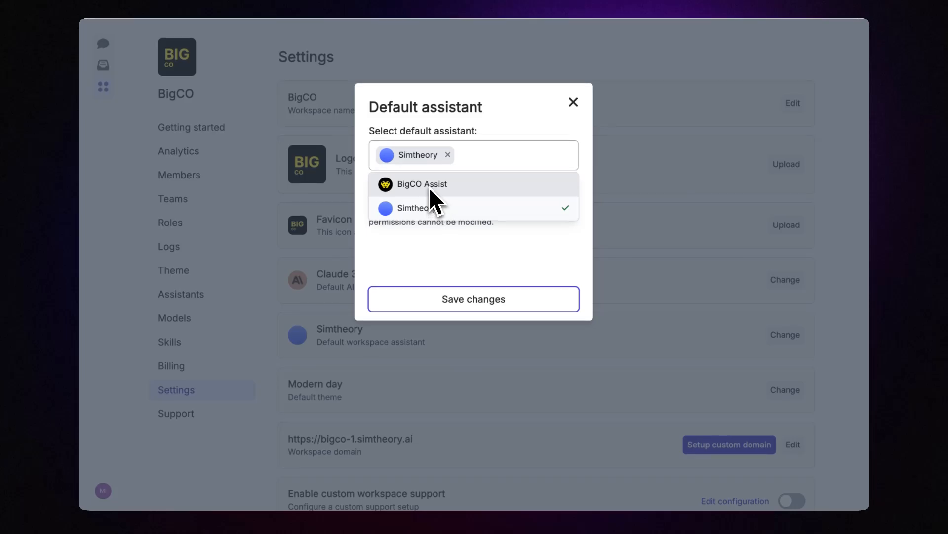
pyautogui.click(429, 194)
pyautogui.click(455, 299)
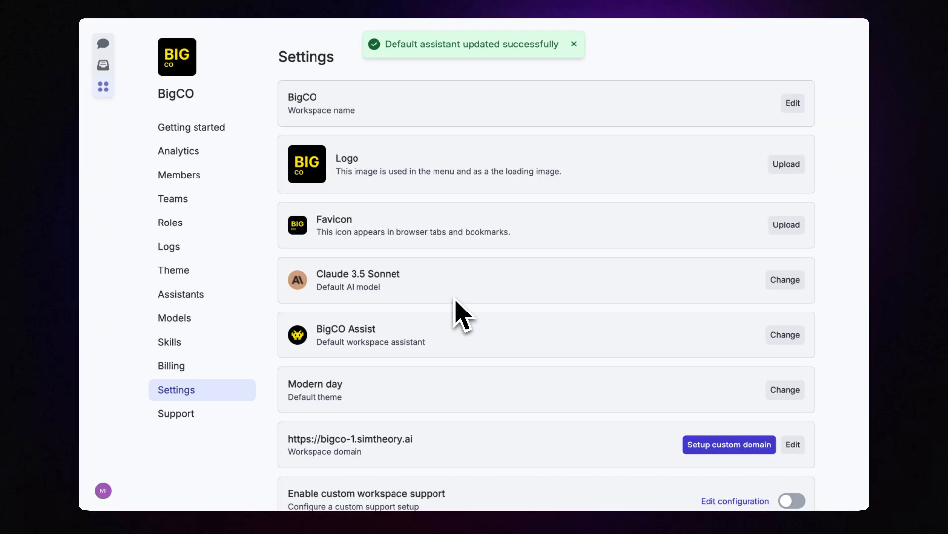
# Step: Start a new chat running BigCO Assist, checking the assistant chooser without switching
pyautogui.click(102, 77)
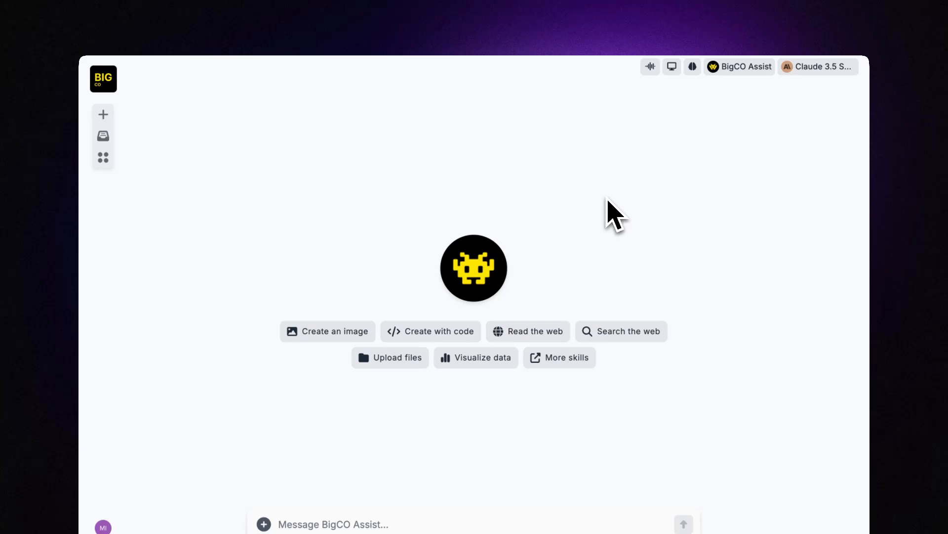
pyautogui.click(741, 72)
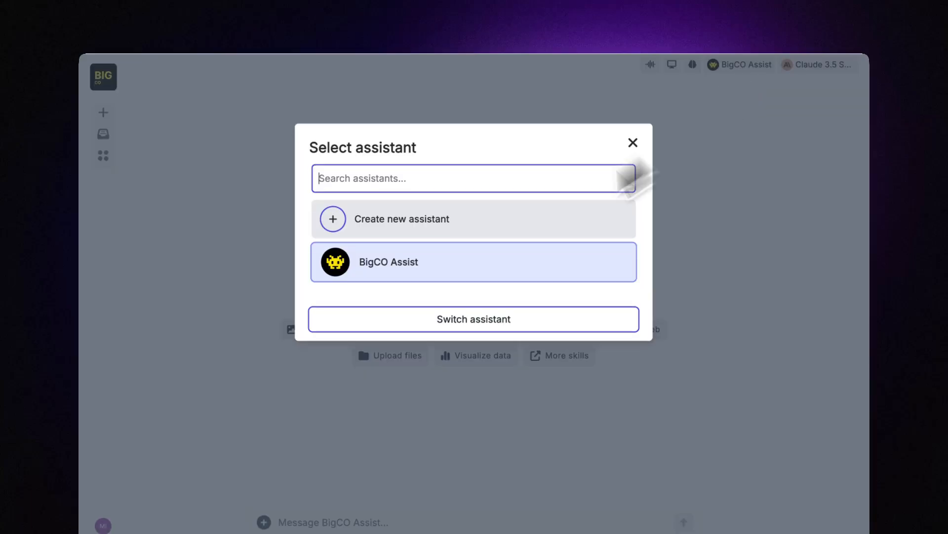
pyautogui.click(633, 143)
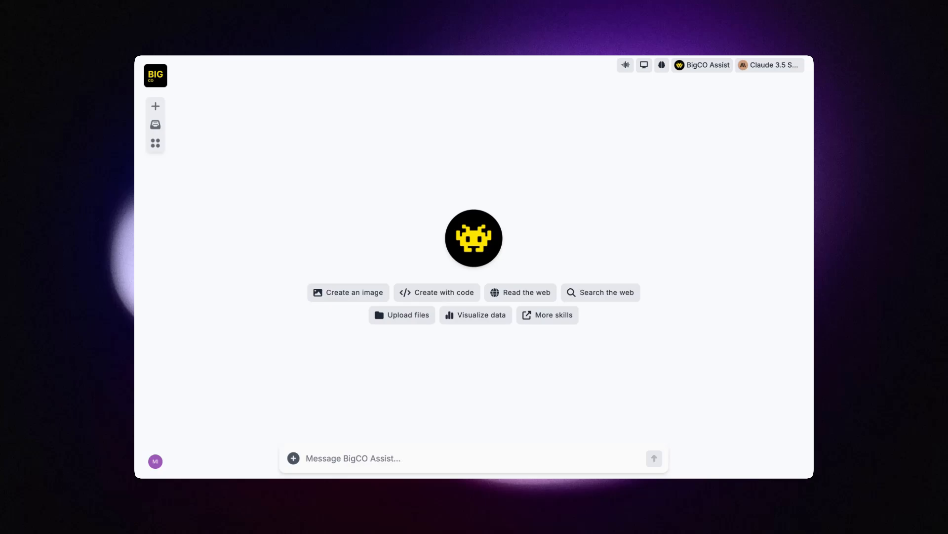
pyautogui.click(155, 461)
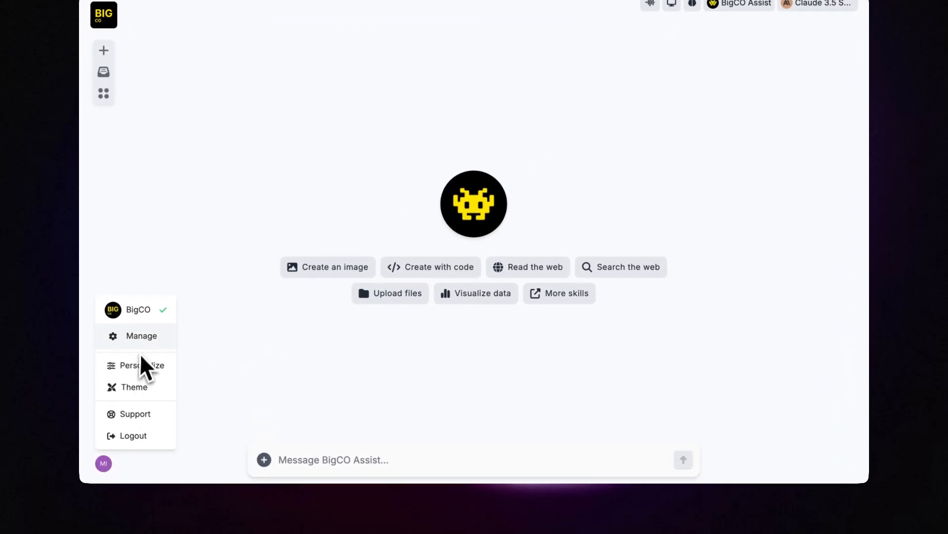
# Step: Go to workspace management and view the Teams page, which has no teams yet
pyautogui.click(142, 337)
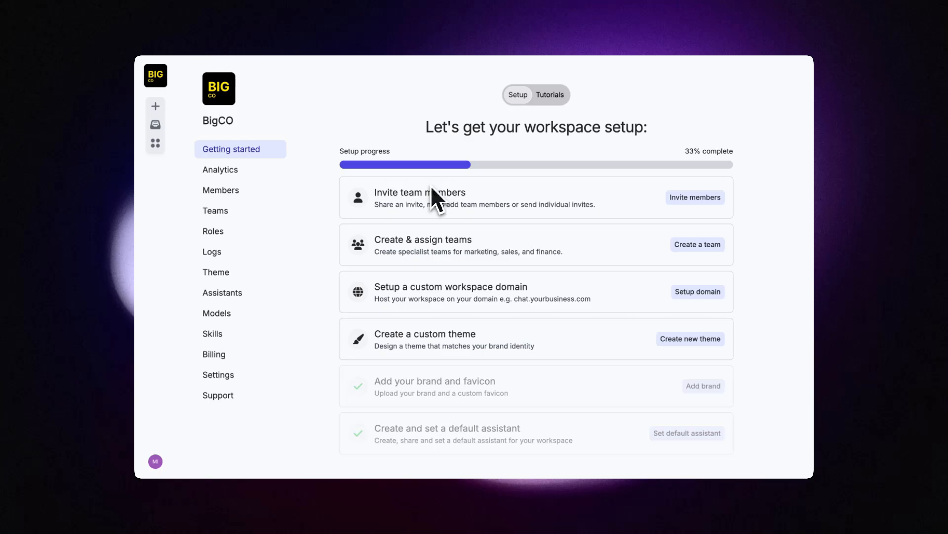
pyautogui.click(226, 212)
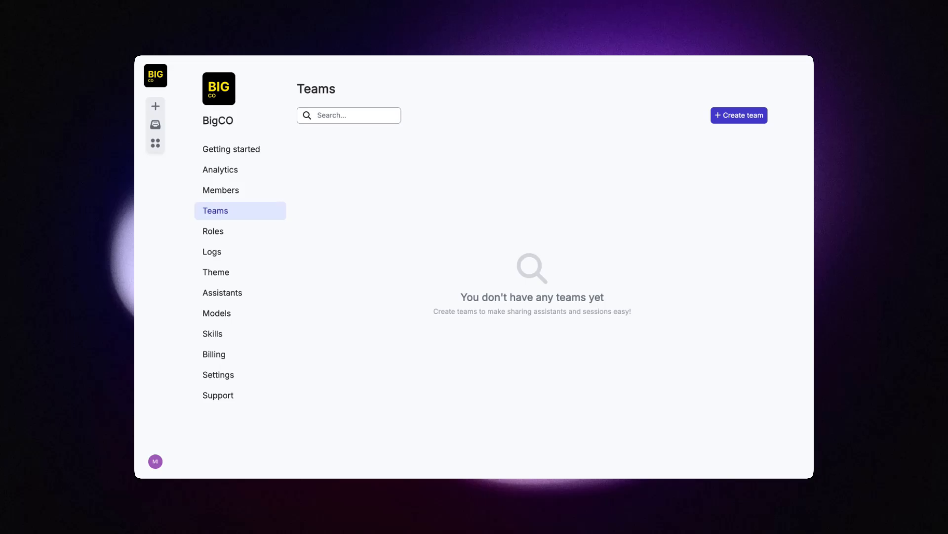
# Step: Create a Marketing team with the workspace member added
pyautogui.click(740, 119)
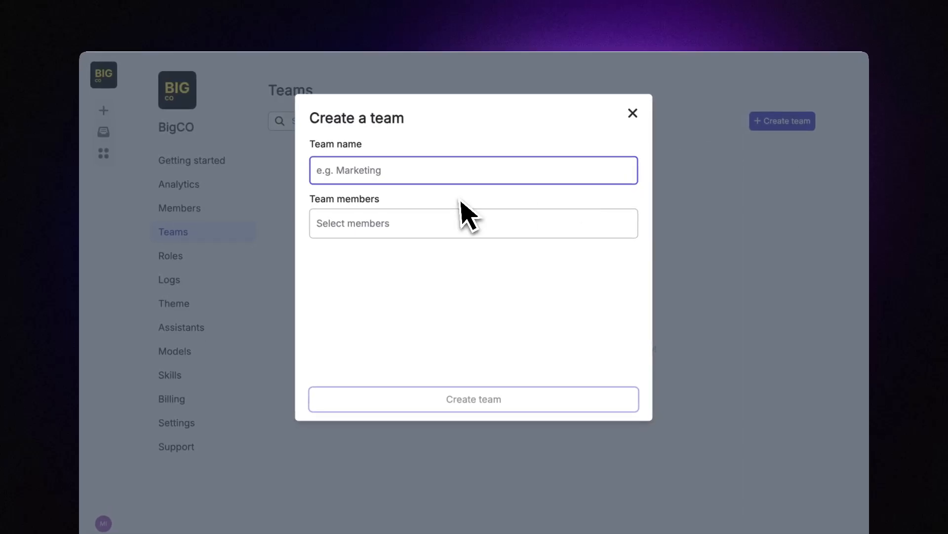
pyautogui.write('Marketing')
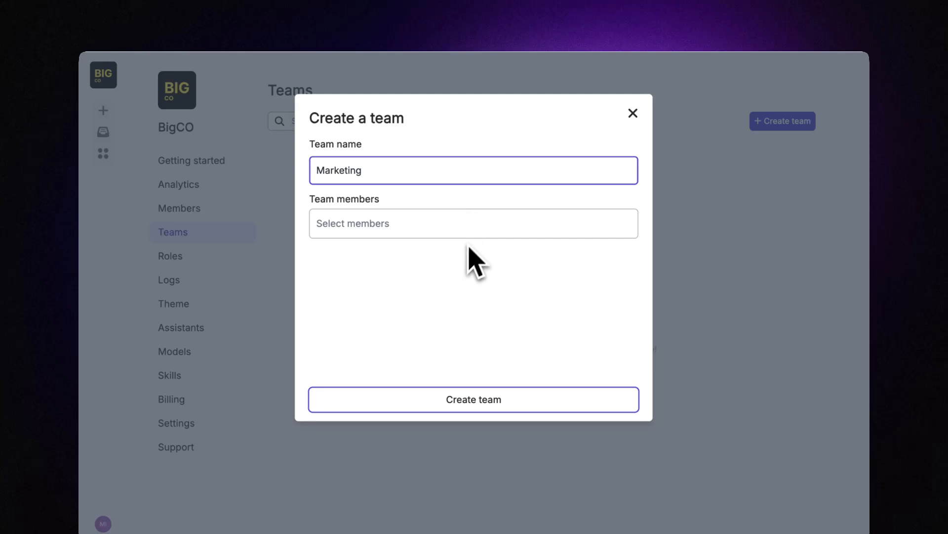
pyautogui.click(459, 230)
pyautogui.click(404, 252)
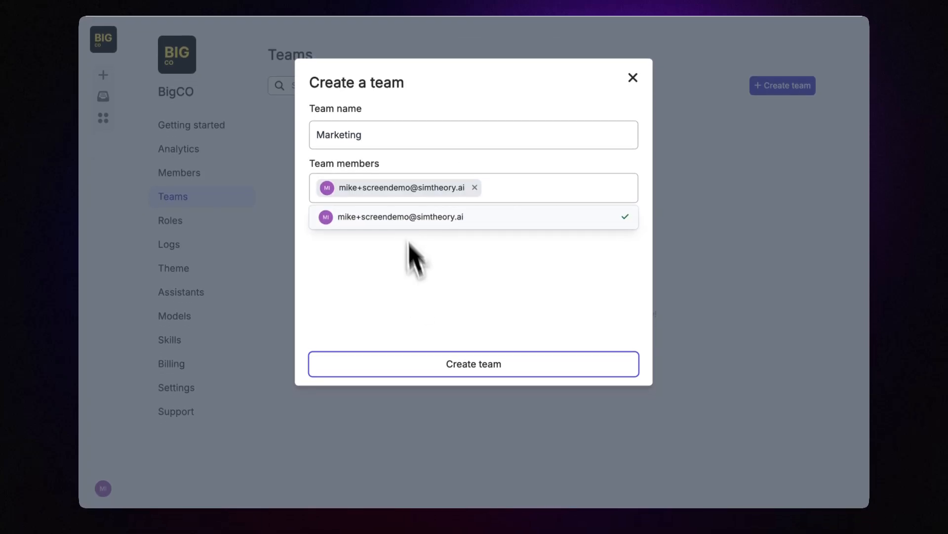
pyautogui.click(423, 365)
# Step: Create a Finance team with the workspace member added
pyautogui.click(780, 86)
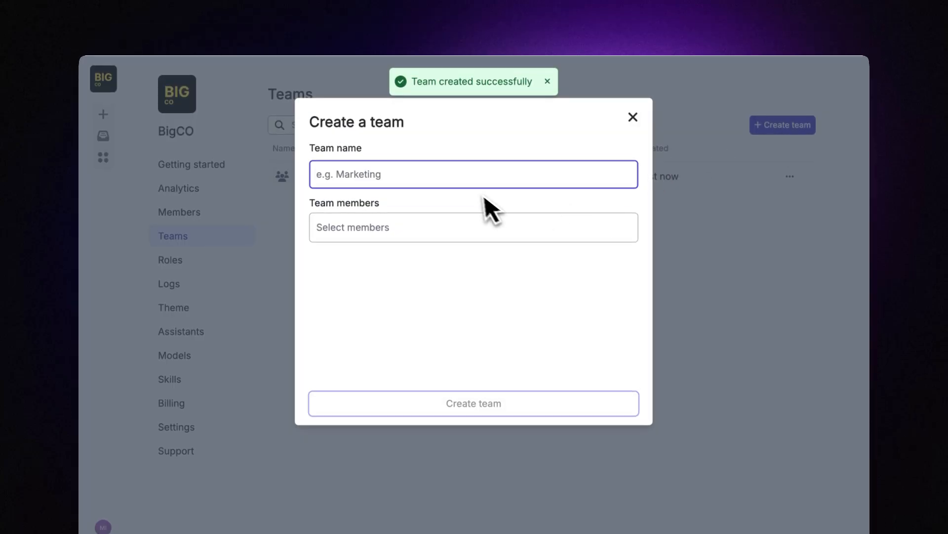
pyautogui.write('Finance')
pyautogui.click(468, 226)
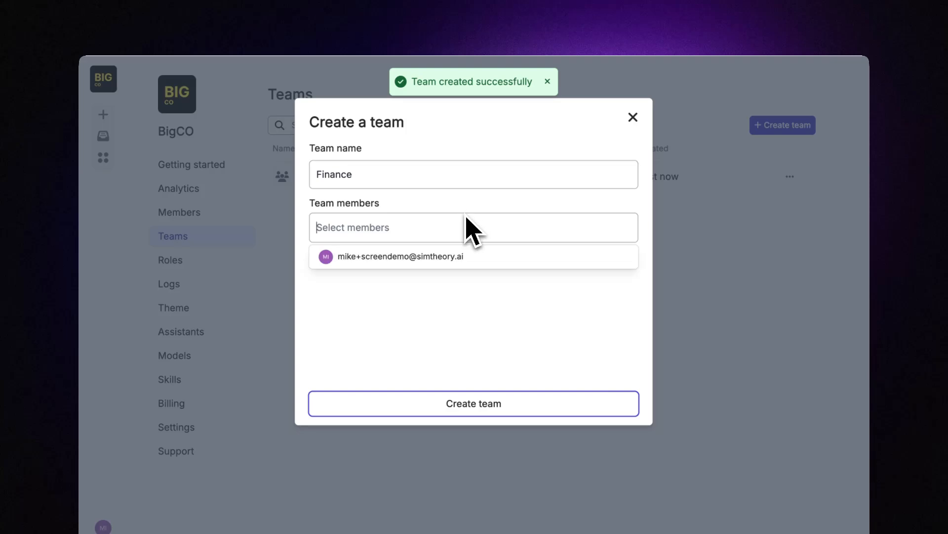
pyautogui.click(408, 256)
pyautogui.click(429, 403)
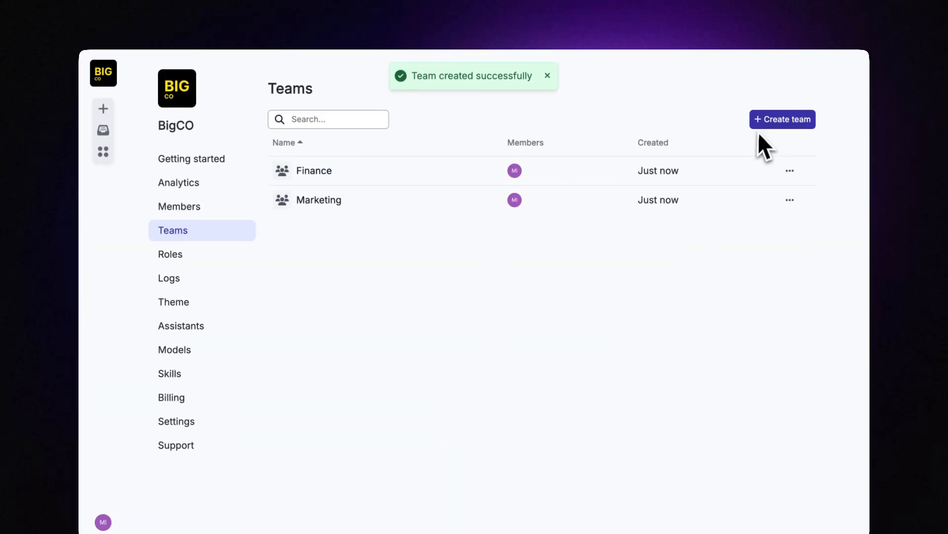
# Step: Create a team named 'Data analyst' with the workspace member, fixing the name's typos
pyautogui.click(771, 92)
pyautogui.write('Data ana')
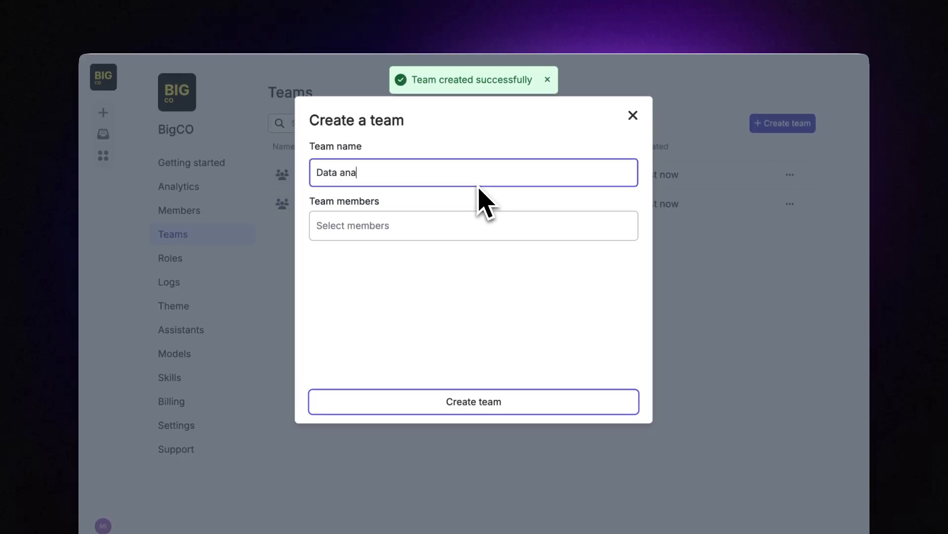
pyautogui.write('lsy')
pyautogui.press('BackSpace')
pyautogui.press('BackSpace')
pyautogui.press('BackSpace')
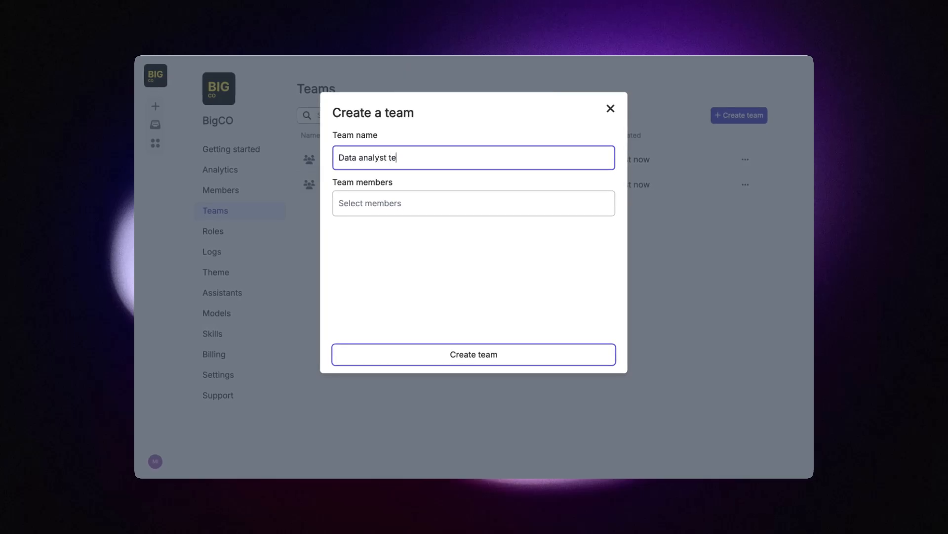
pyautogui.click(425, 205)
pyautogui.click(407, 228)
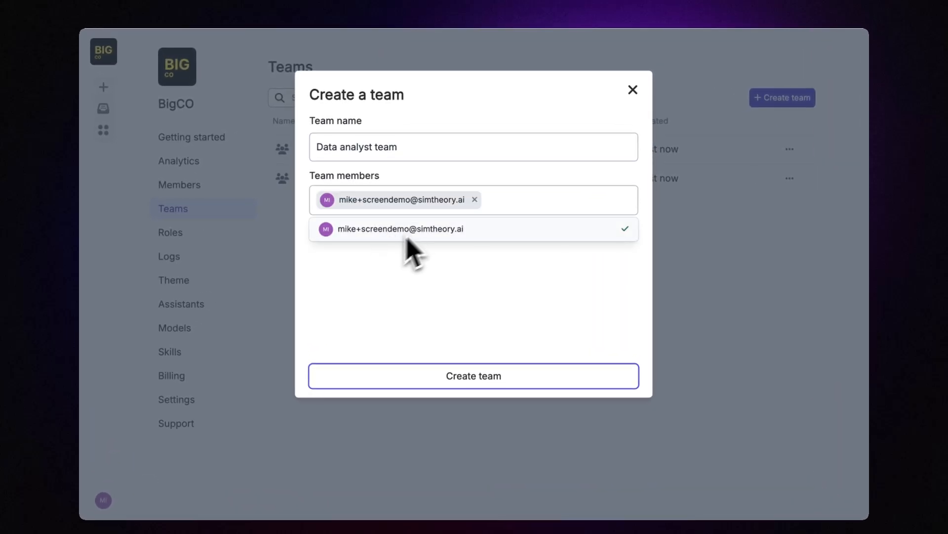
pyautogui.doubleClick(390, 156)
pyautogui.press('BackSpace')
pyautogui.press('BackSpace')
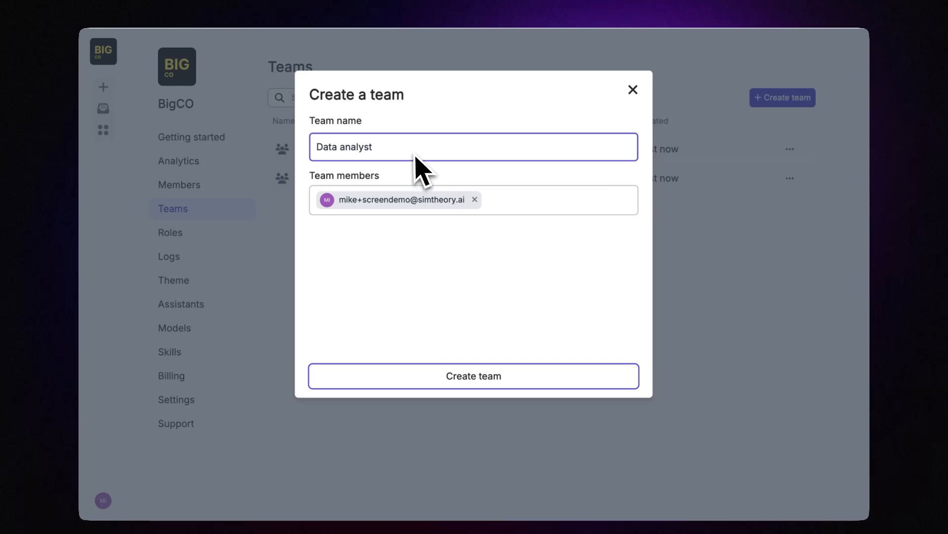
pyautogui.click(436, 377)
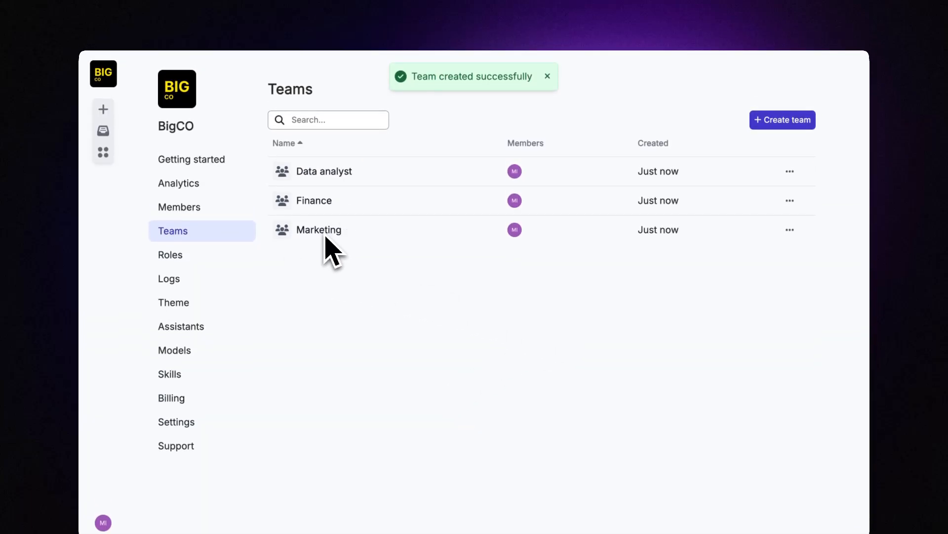
# Step: On the Assistants page, draft sharing BigCO Assist with the Finance team at Read only access
pyautogui.click(103, 153)
pyautogui.click(443, 114)
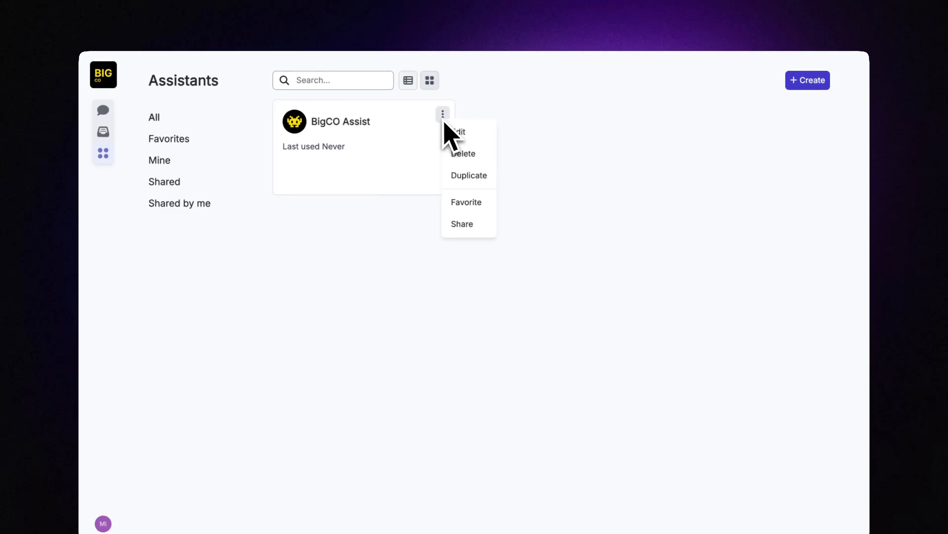
pyautogui.click(462, 217)
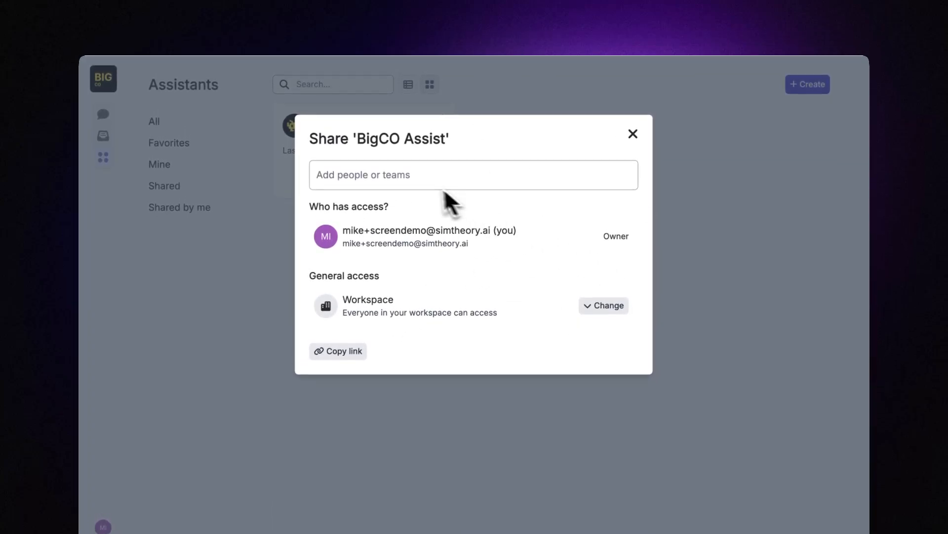
pyautogui.click(422, 182)
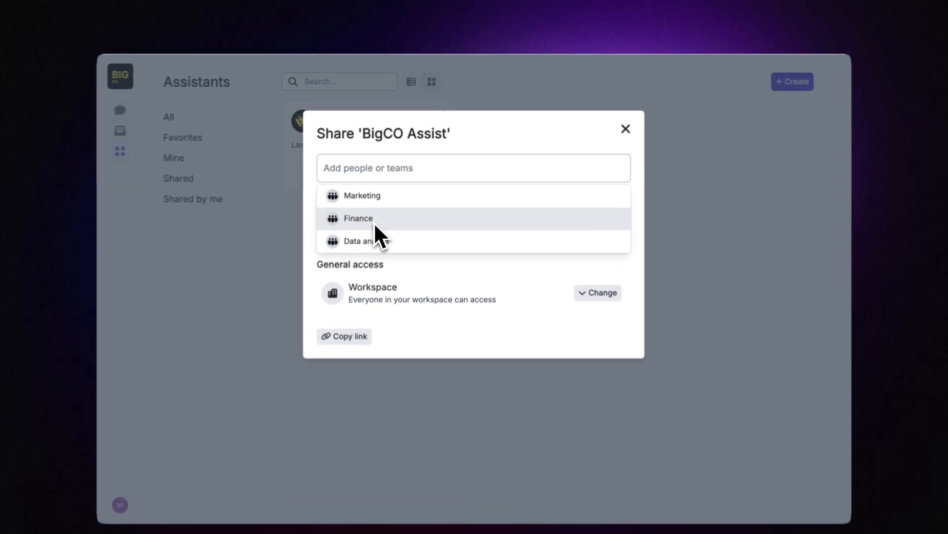
pyautogui.click(380, 205)
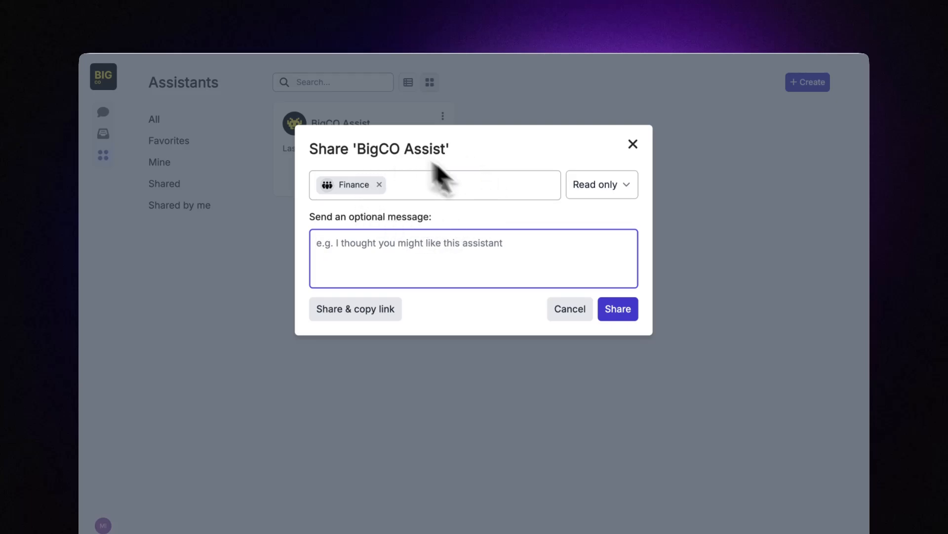
pyautogui.click(598, 185)
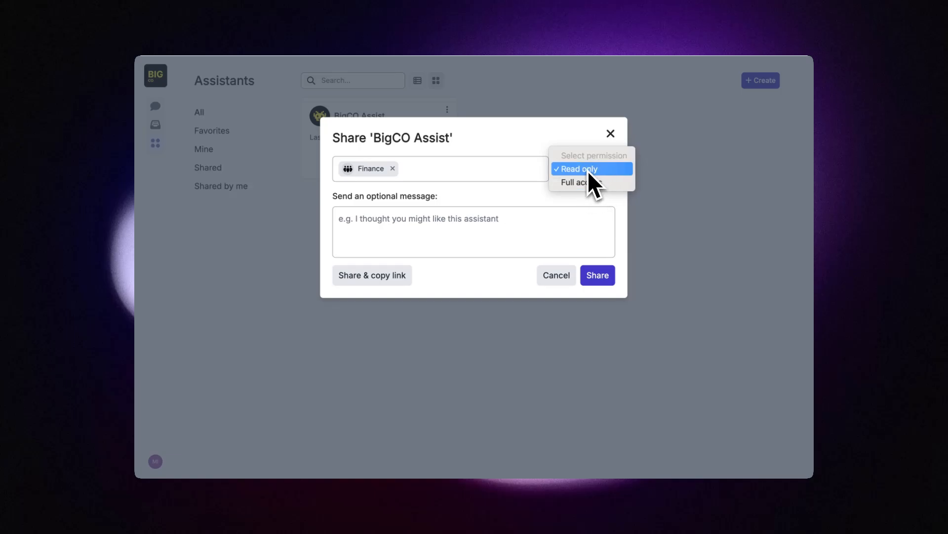
pyautogui.click(589, 169)
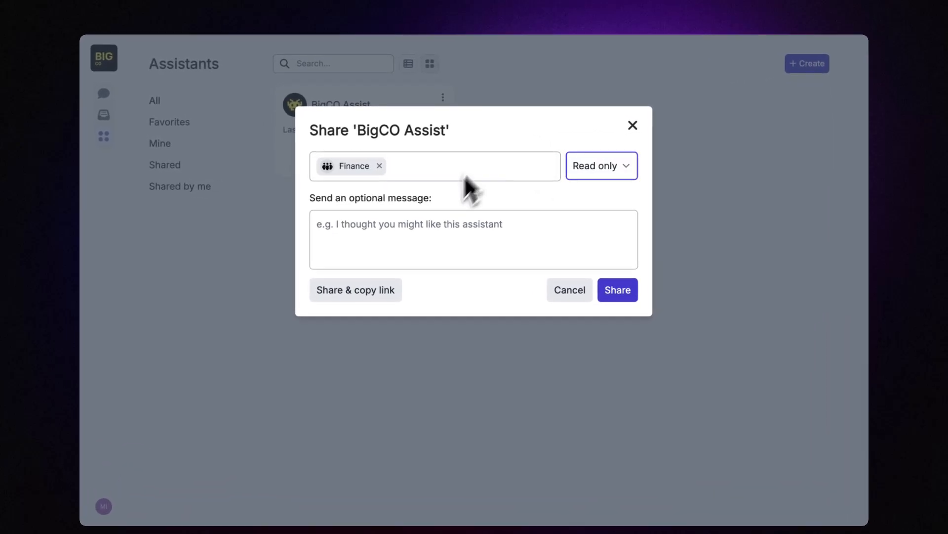
# Step: Discard the unsent BigCO Assist share, then bring up the account options menu
pyautogui.click(428, 225)
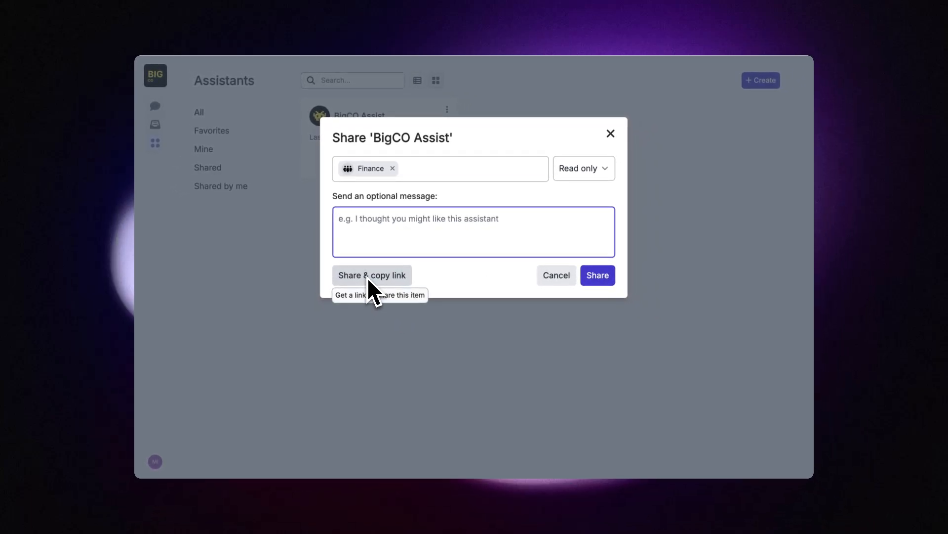
pyautogui.click(611, 134)
pyautogui.click(529, 208)
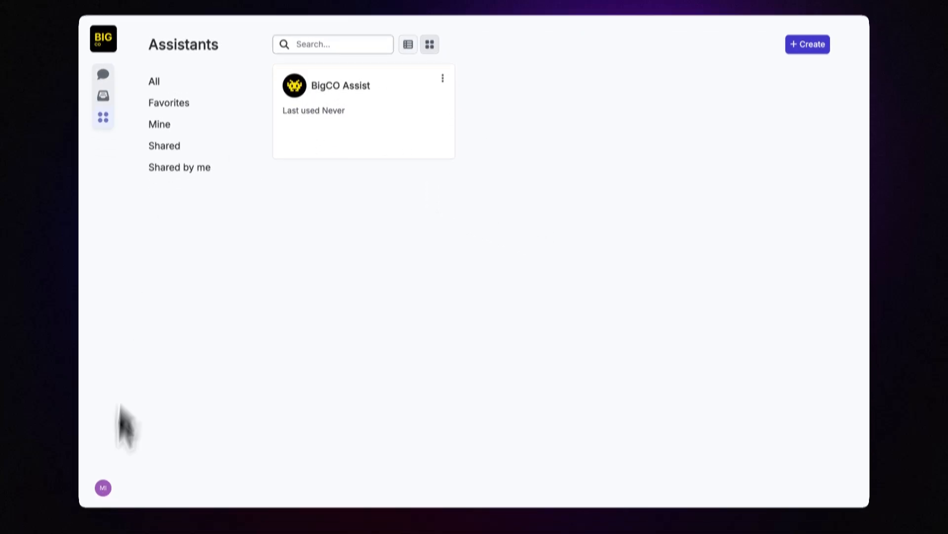
pyautogui.click(102, 488)
# Step: Go to BigCO workspace management and its Roles page listing Admin and Member
pyautogui.click(128, 337)
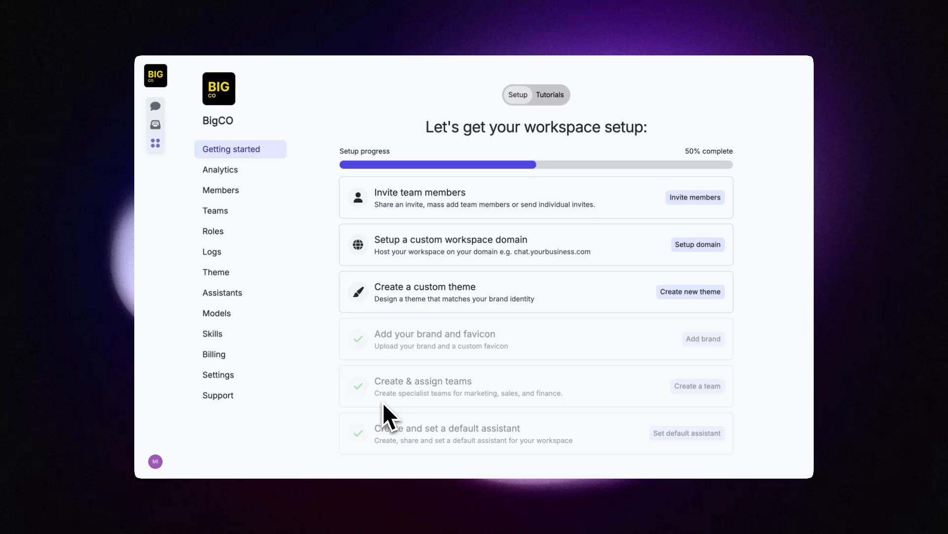
pyautogui.click(261, 232)
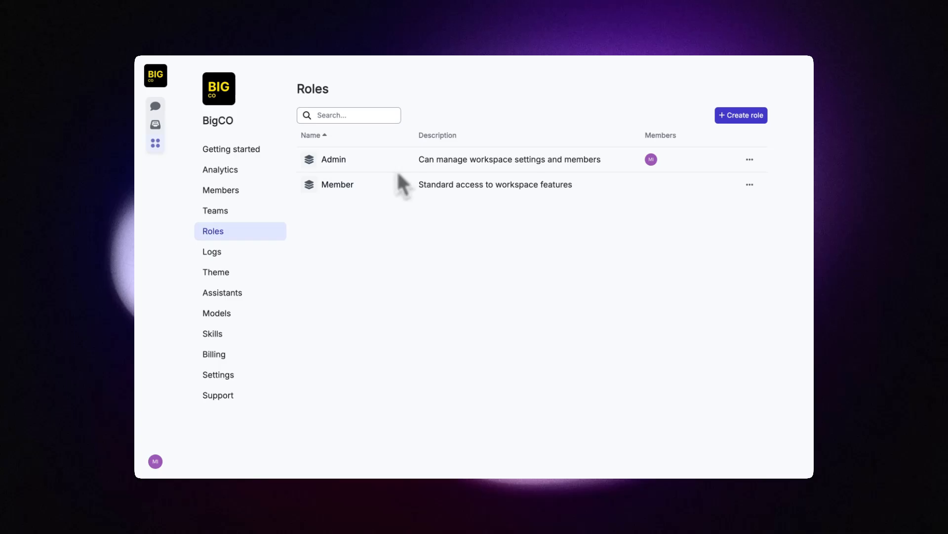
pyautogui.click(750, 159)
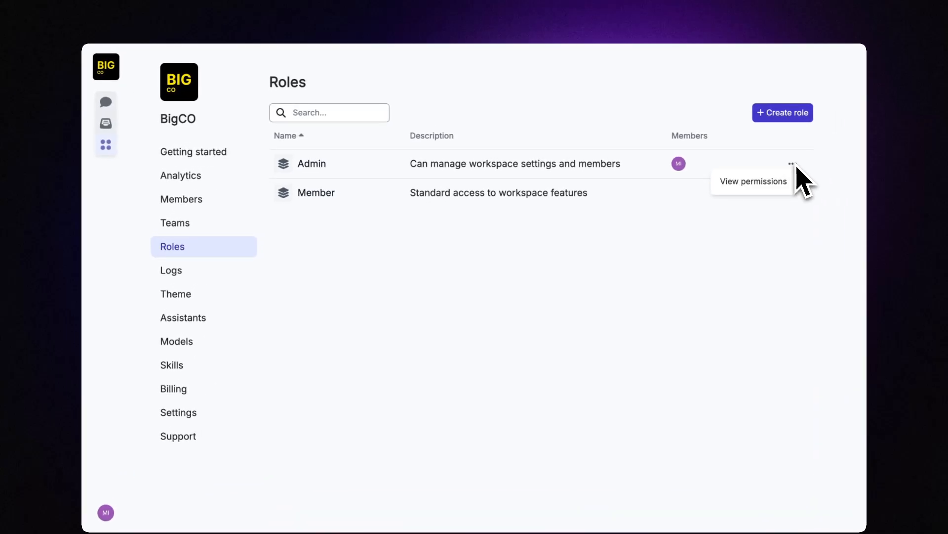
pyautogui.click(786, 180)
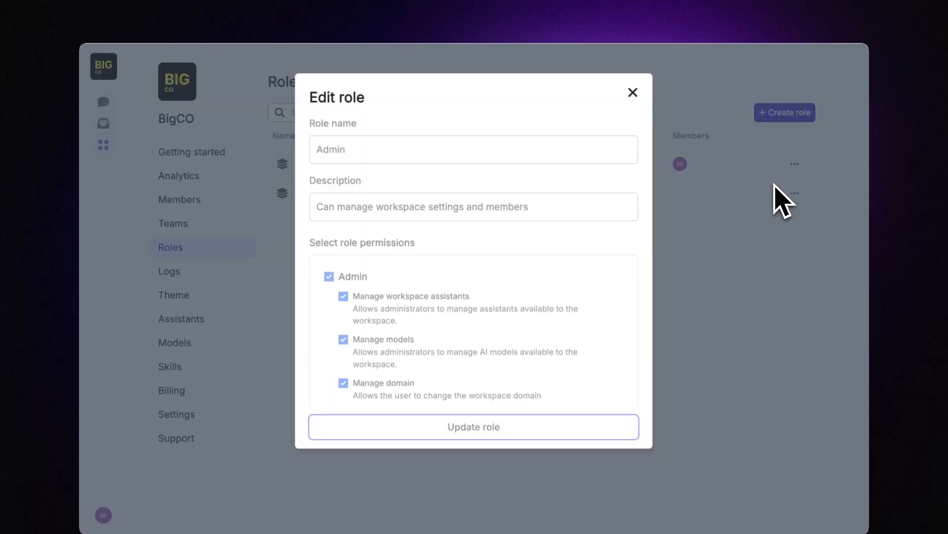
pyautogui.scroll(-8, 519, 272)
pyautogui.scroll(-5, 516, 271)
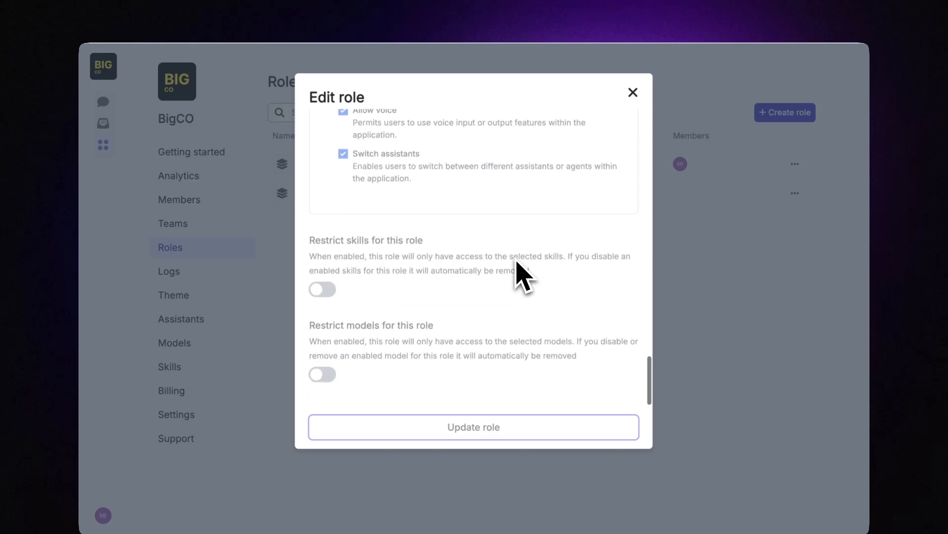
pyautogui.scroll(15, 514, 271)
pyautogui.click(633, 92)
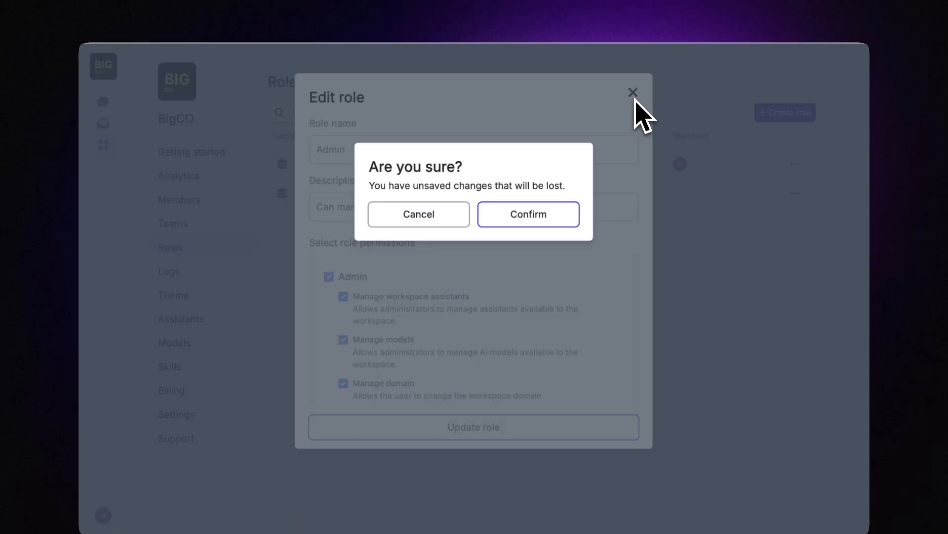
pyautogui.click(570, 220)
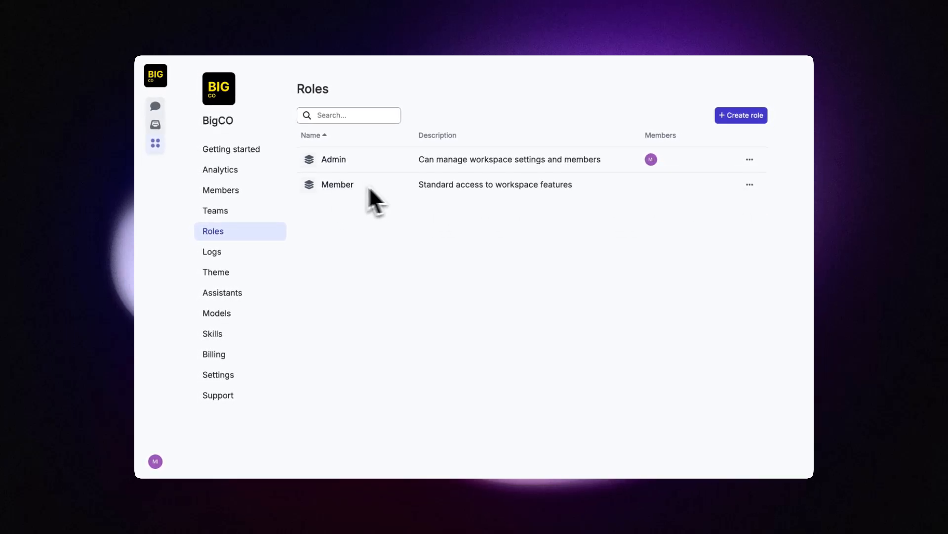
# Step: Bring up the Member role's permissions and scroll through the full list
pyautogui.click(750, 184)
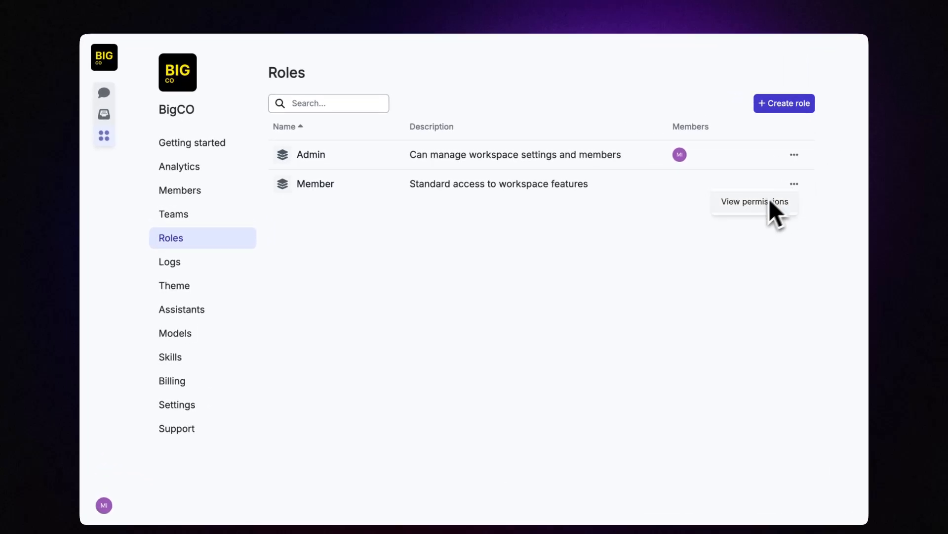
pyautogui.click(770, 199)
pyautogui.scroll(-10, 516, 300)
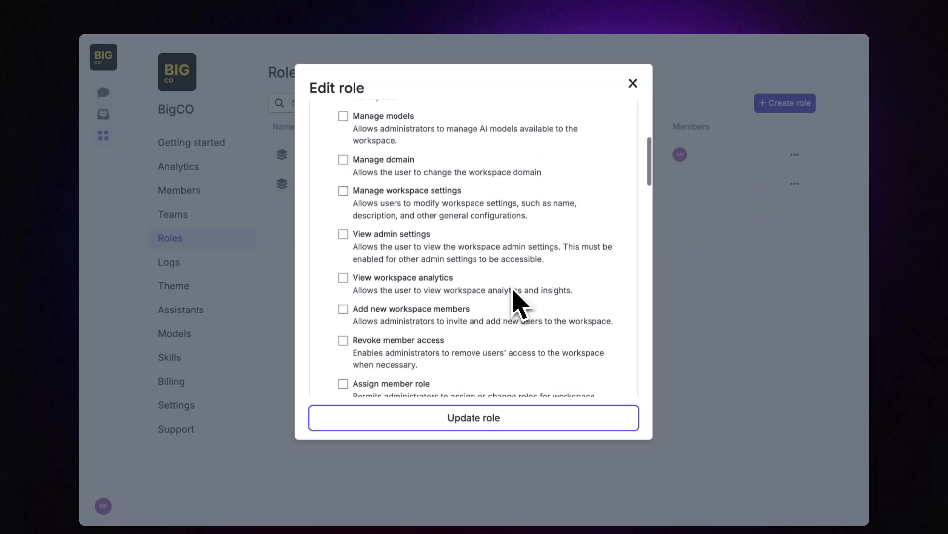
pyautogui.scroll(-1, 513, 291)
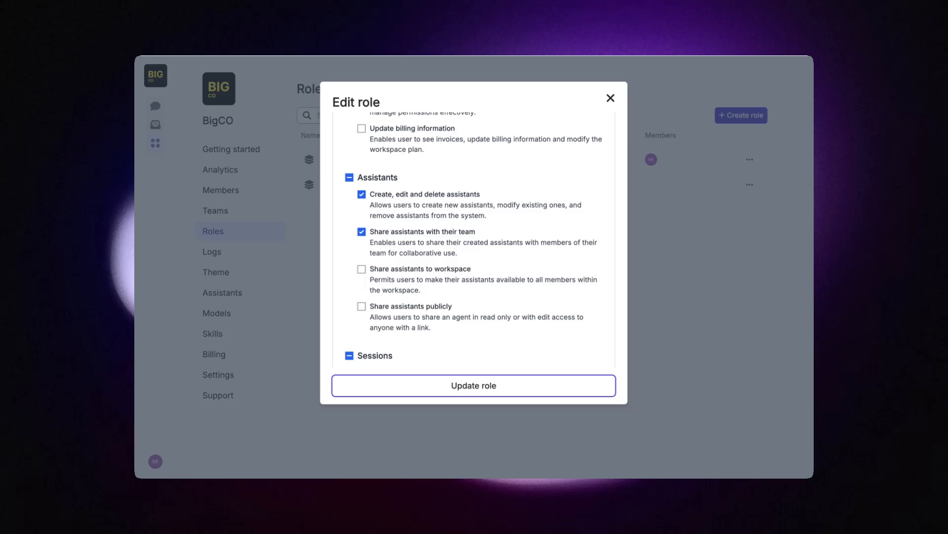
pyautogui.scroll(-3, 473, 237)
pyautogui.scroll(12, 473, 237)
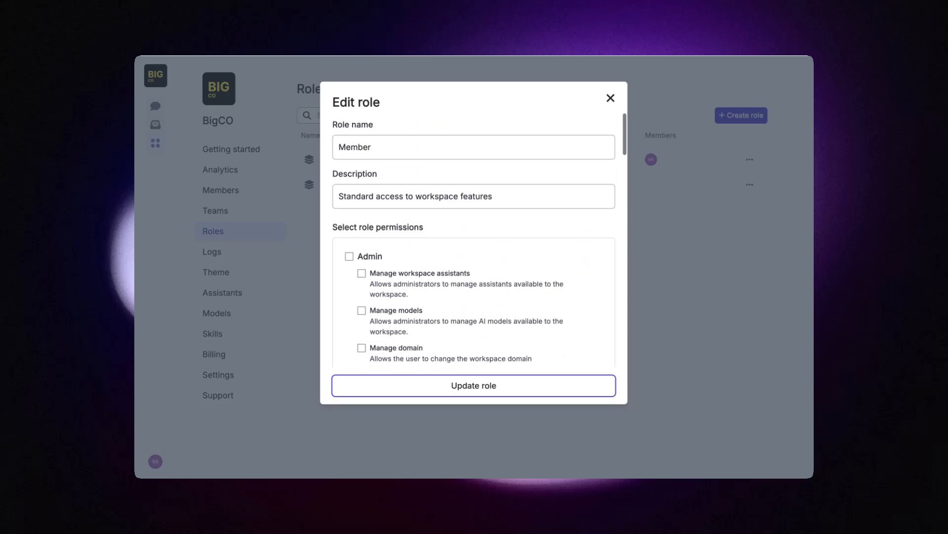
pyautogui.scroll(-1, 473, 237)
pyautogui.scroll(-15, 473, 237)
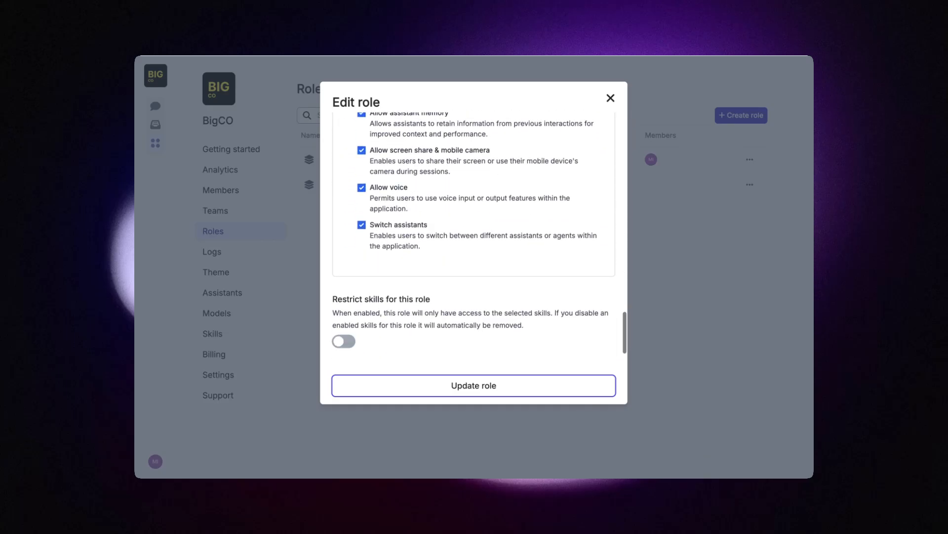
pyautogui.scroll(8, 509, 278)
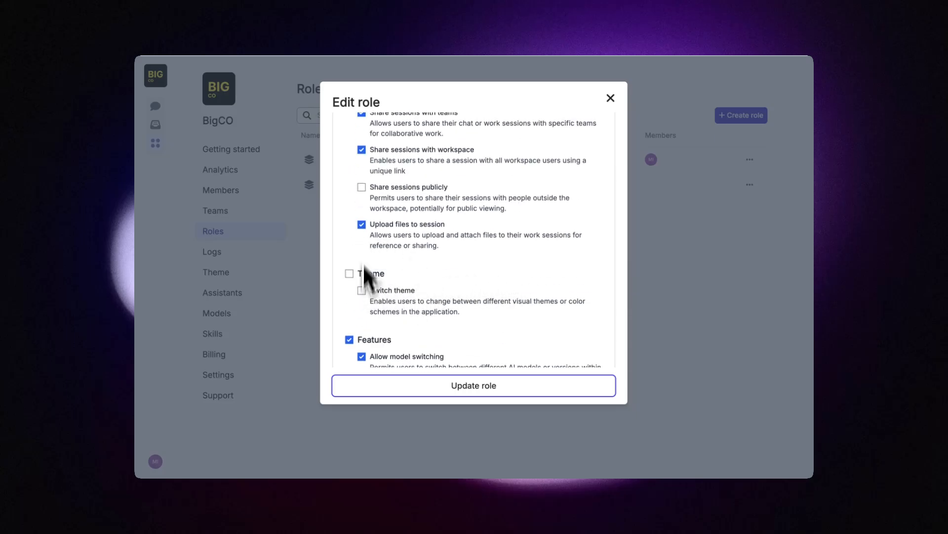
pyautogui.scroll(-1, 390, 336)
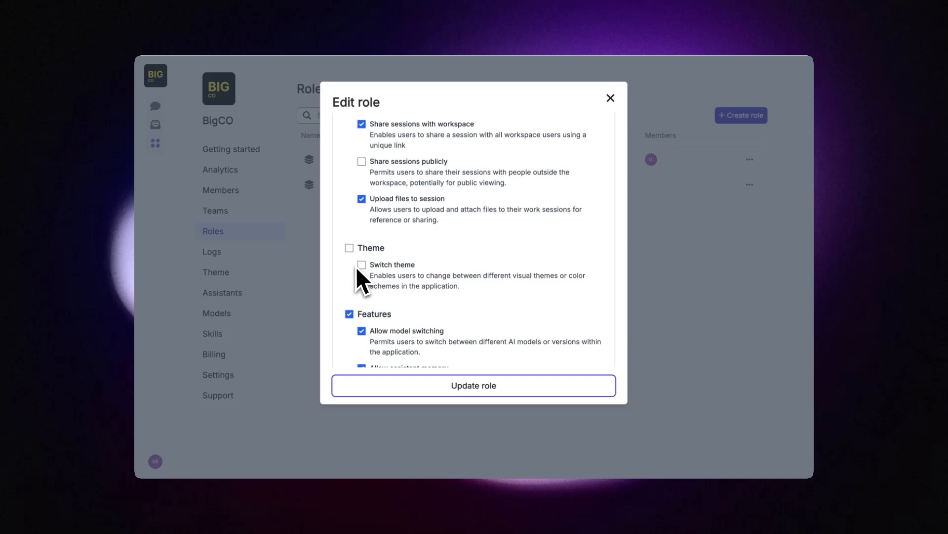
# Step: Tick and untick Theme, discard the Member role edits, and start a new role
pyautogui.click(350, 248)
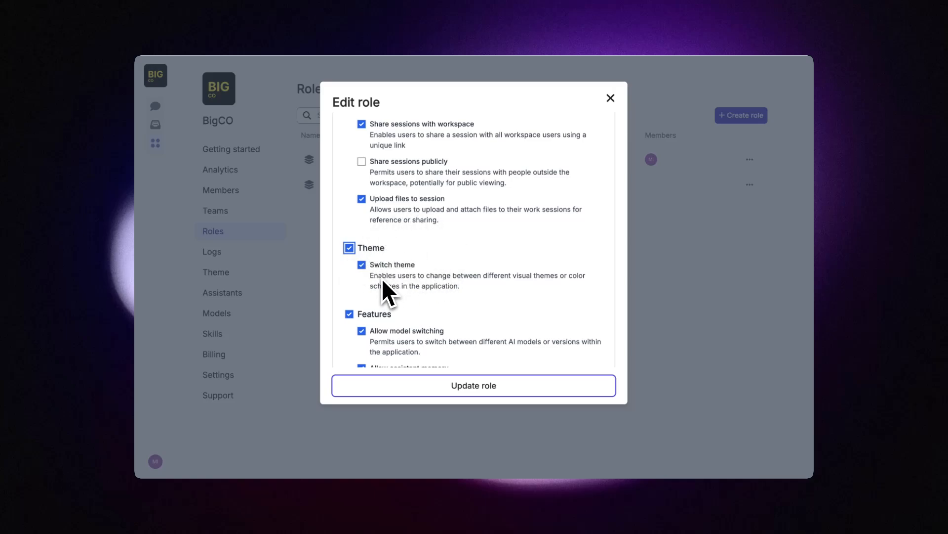
pyautogui.click(349, 248)
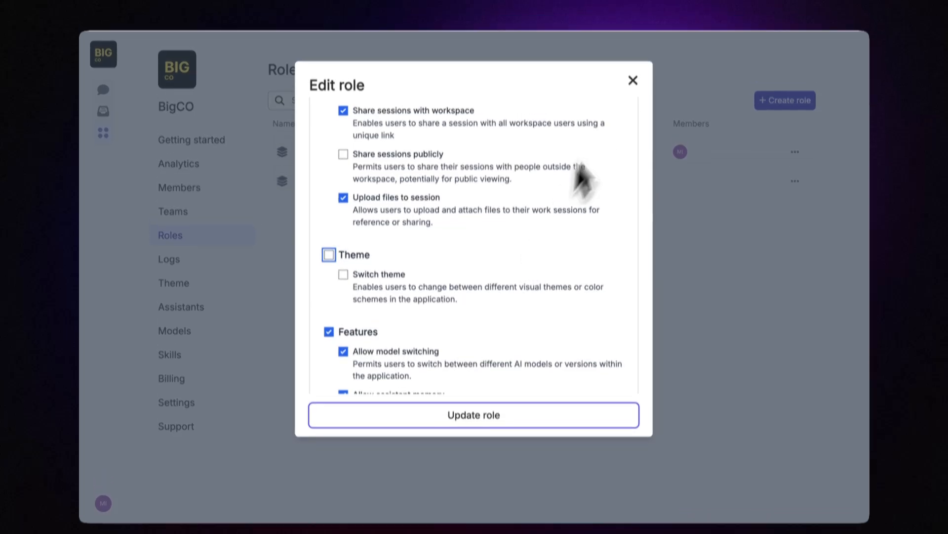
pyautogui.click(633, 80)
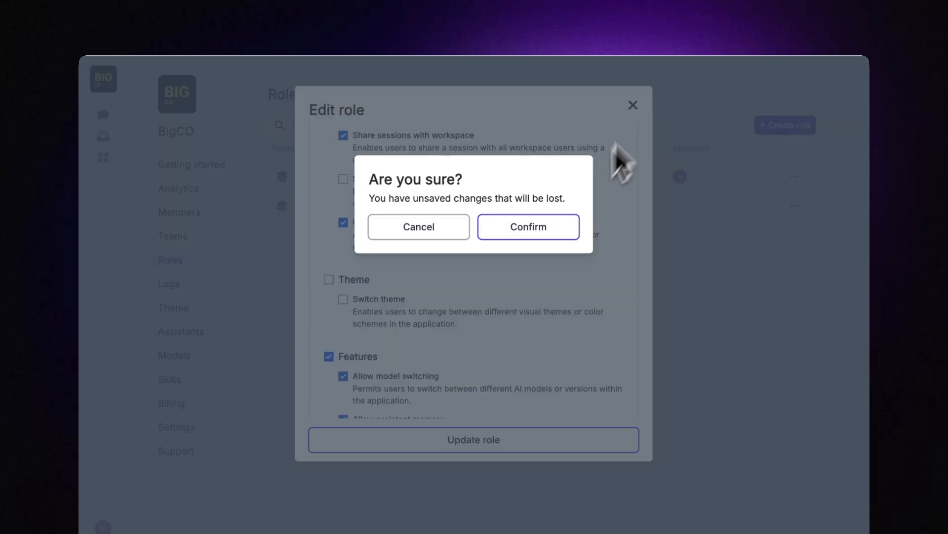
pyautogui.click(529, 226)
pyautogui.click(777, 127)
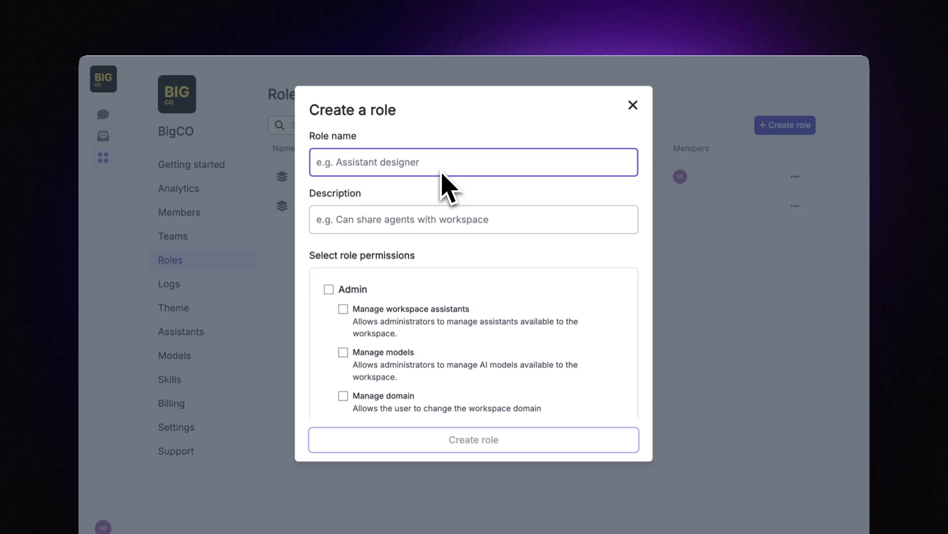
# Step: Name the new role 'Model trial' and describe it as people trying new models first
pyautogui.write('Model')
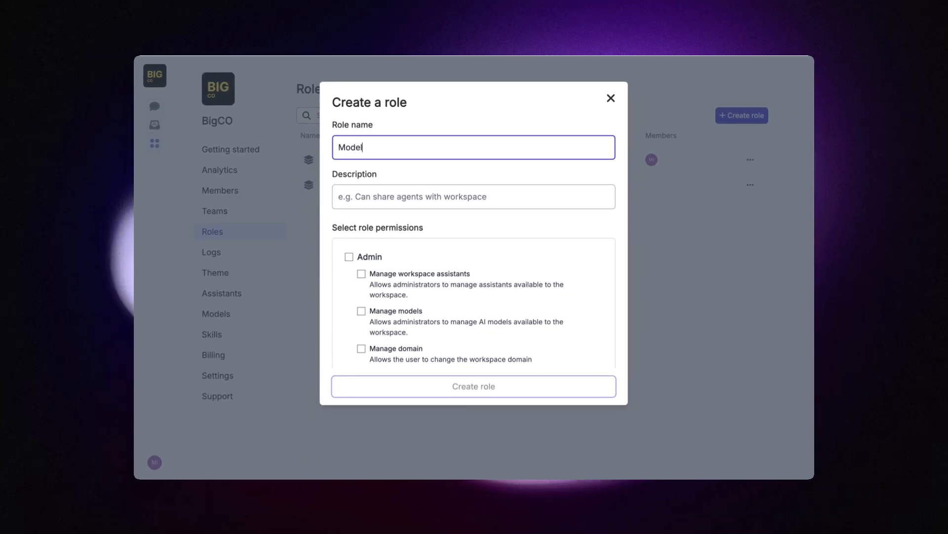
pyautogui.write(' trial')
pyautogui.click(419, 202)
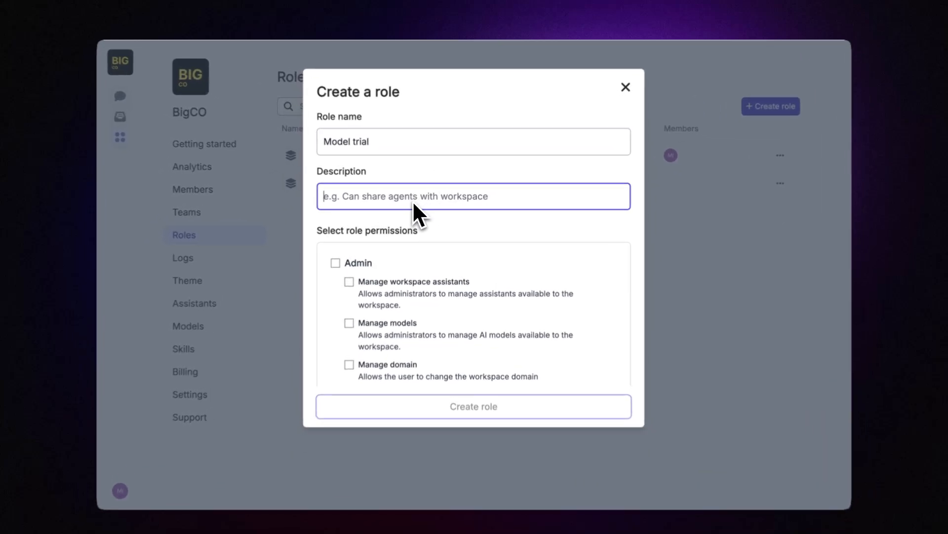
pyautogui.write('People who can try new models first')
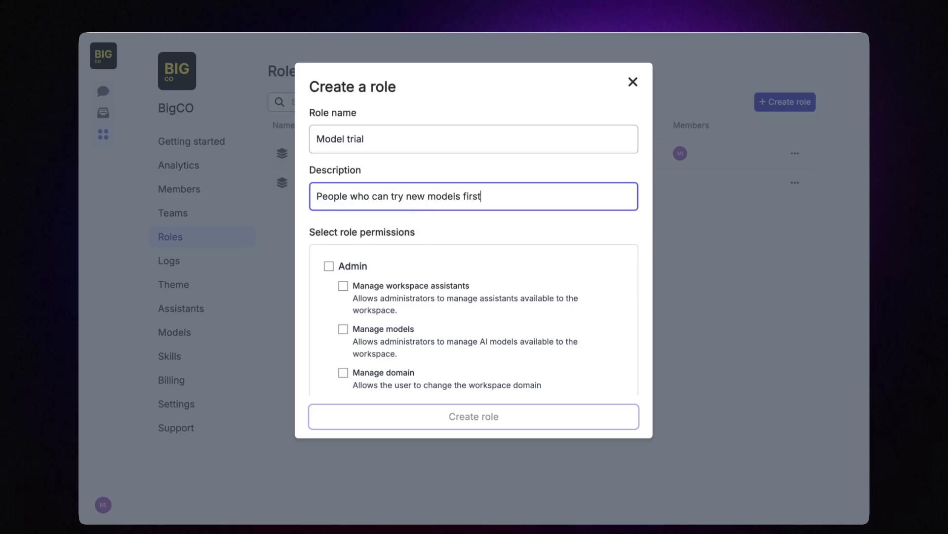
pyautogui.click(433, 228)
pyautogui.scroll(-3, 435, 314)
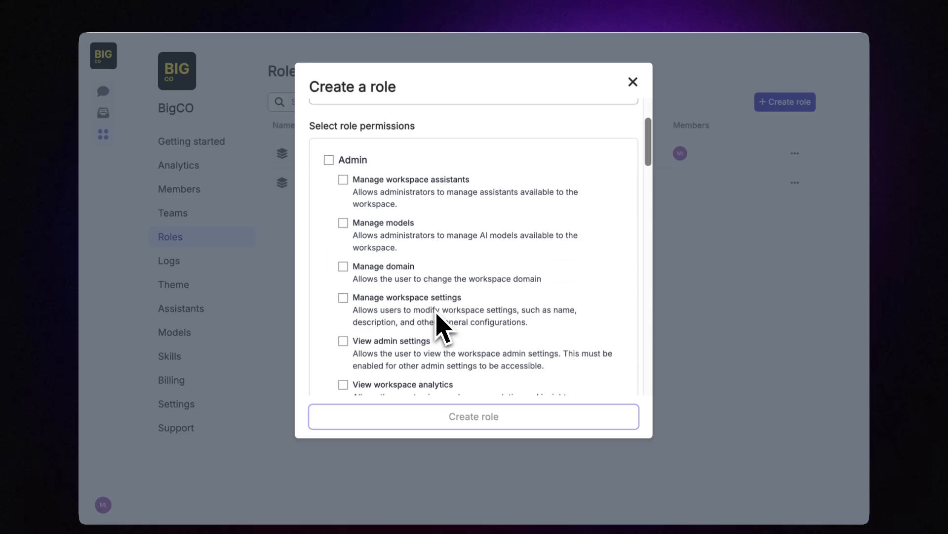
pyautogui.scroll(-3, 437, 329)
pyautogui.scroll(7, 441, 326)
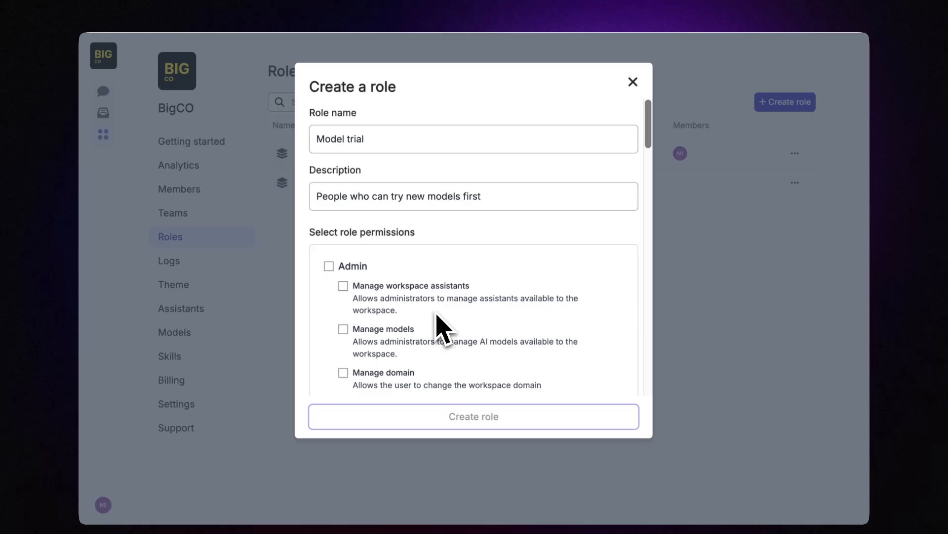
# Step: Grant the role the full Admin, Assistants and Sessions permission groups
pyautogui.click(329, 266)
pyautogui.scroll(-10, 438, 324)
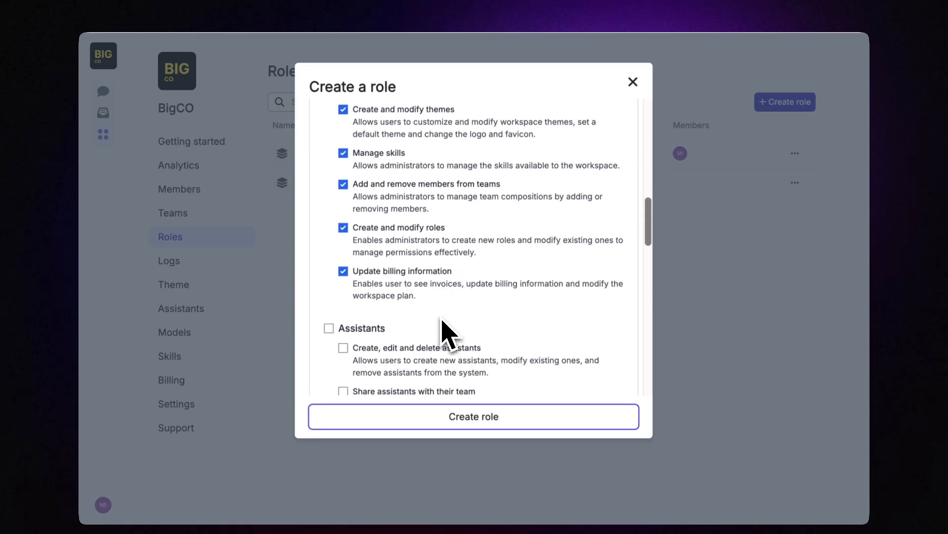
pyautogui.click(329, 258)
pyautogui.scroll(-10, 339, 275)
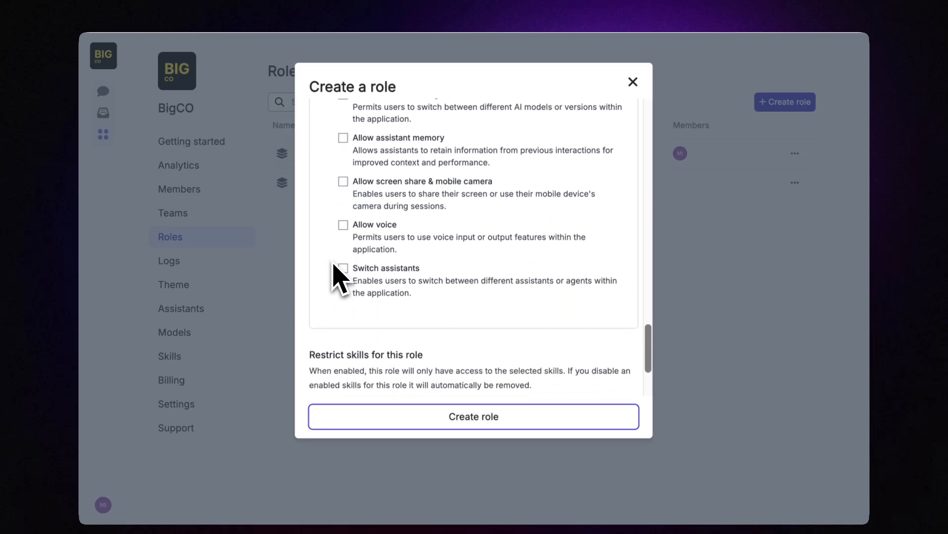
pyautogui.scroll(3, 336, 269)
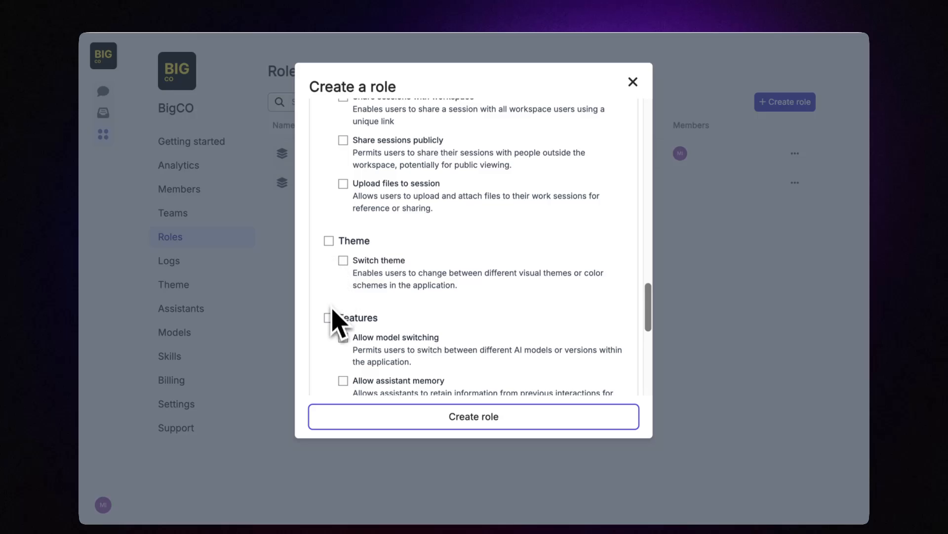
pyautogui.scroll(3, 334, 252)
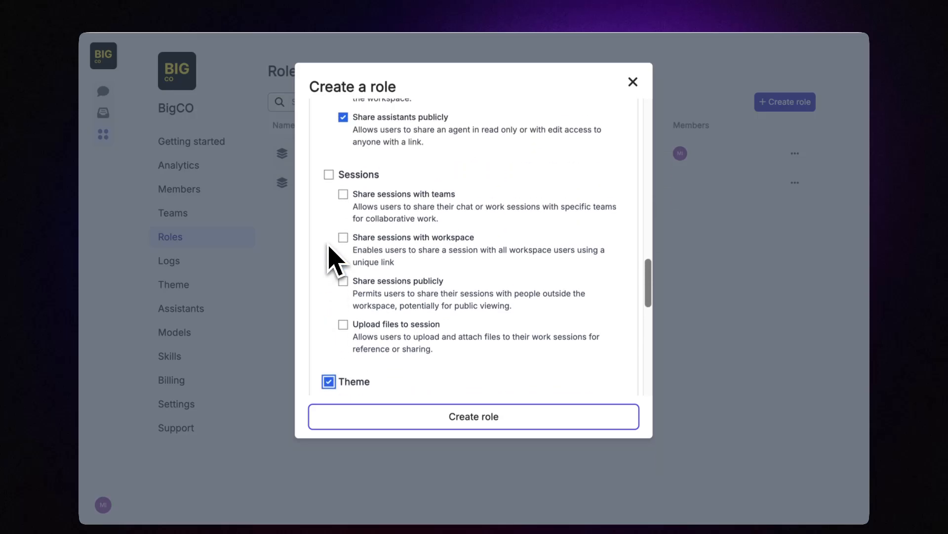
pyautogui.click(329, 174)
pyautogui.scroll(-8, 420, 297)
pyautogui.scroll(-2, 416, 334)
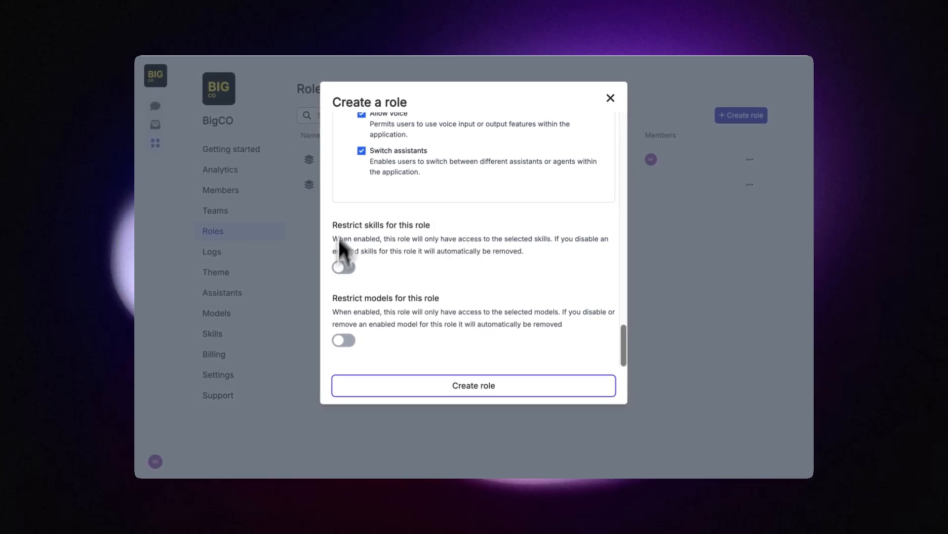
# Step: Turn on skill restriction for the role and add Read the web and Search the web
pyautogui.click(344, 269)
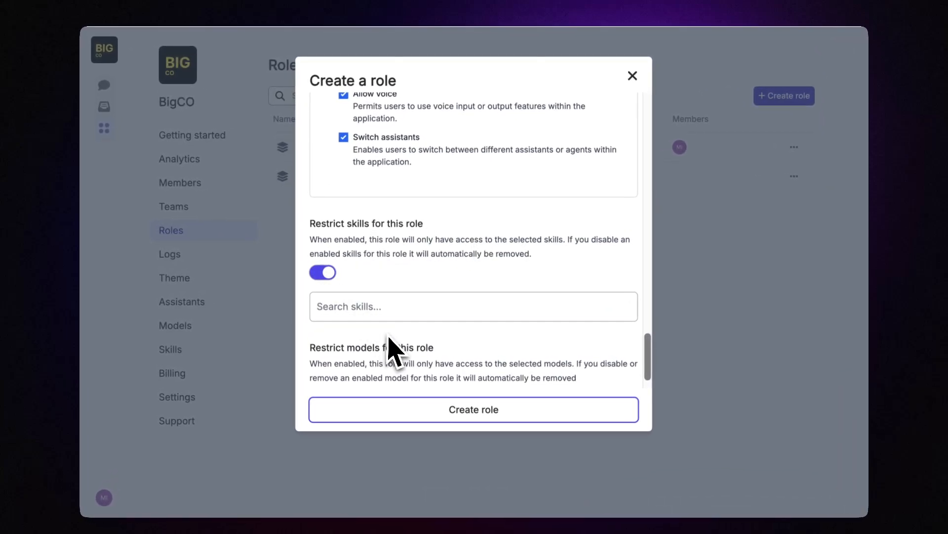
pyautogui.scroll(-1, 394, 237)
pyautogui.click(367, 262)
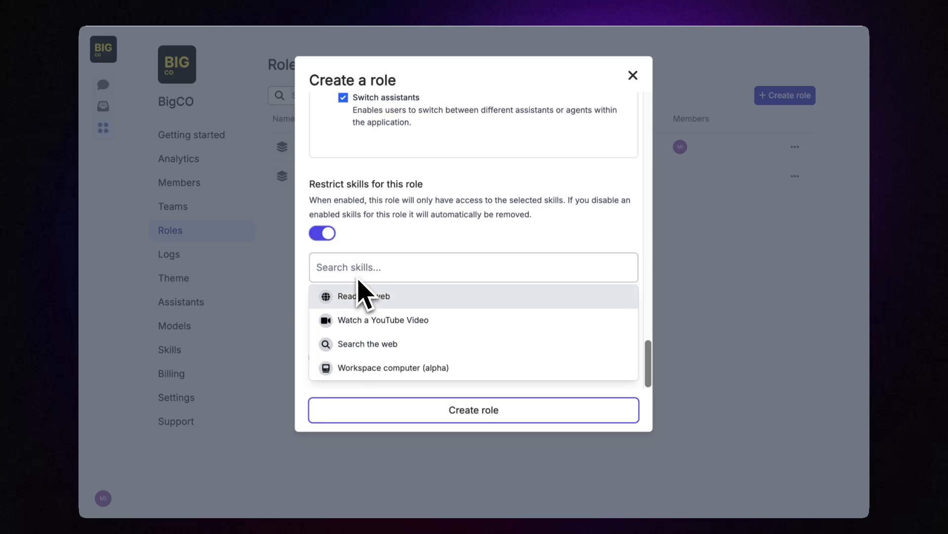
pyautogui.click(352, 303)
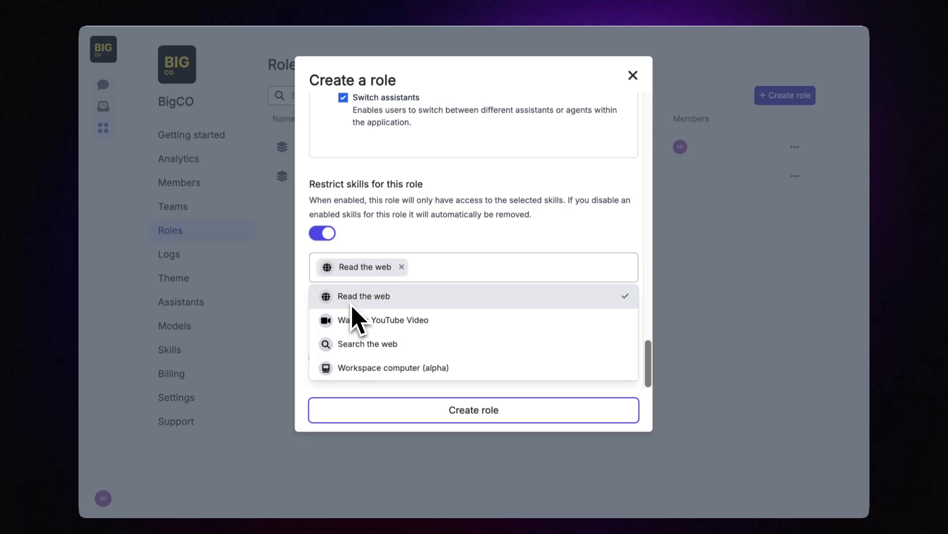
pyautogui.click(355, 336)
# Step: Add Ideogram 2a, DALLE3, Upload files, Create with code and Stability AI to the role's skills
pyautogui.scroll(-3, 356, 349)
pyautogui.click(355, 351)
pyautogui.scroll(-2, 356, 360)
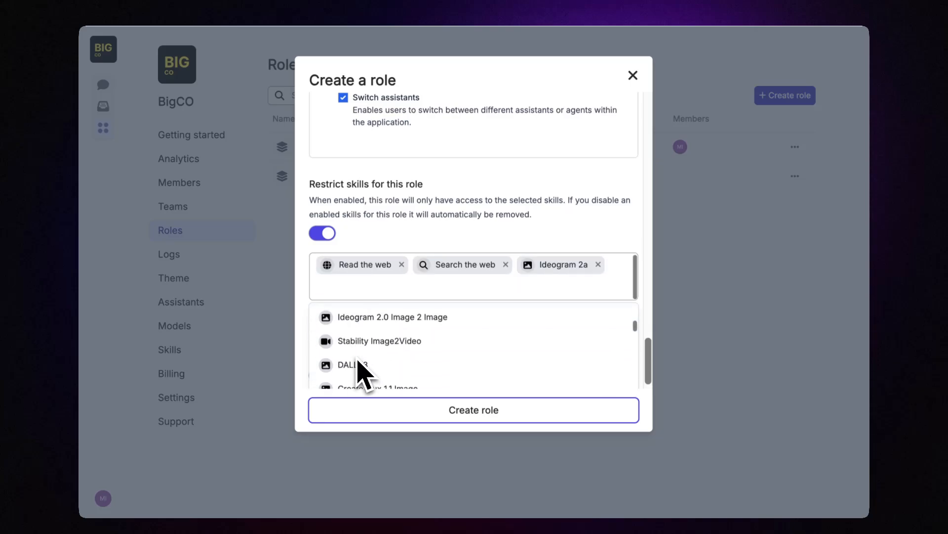
pyautogui.click(359, 364)
pyautogui.scroll(-3, 366, 371)
pyautogui.click(364, 364)
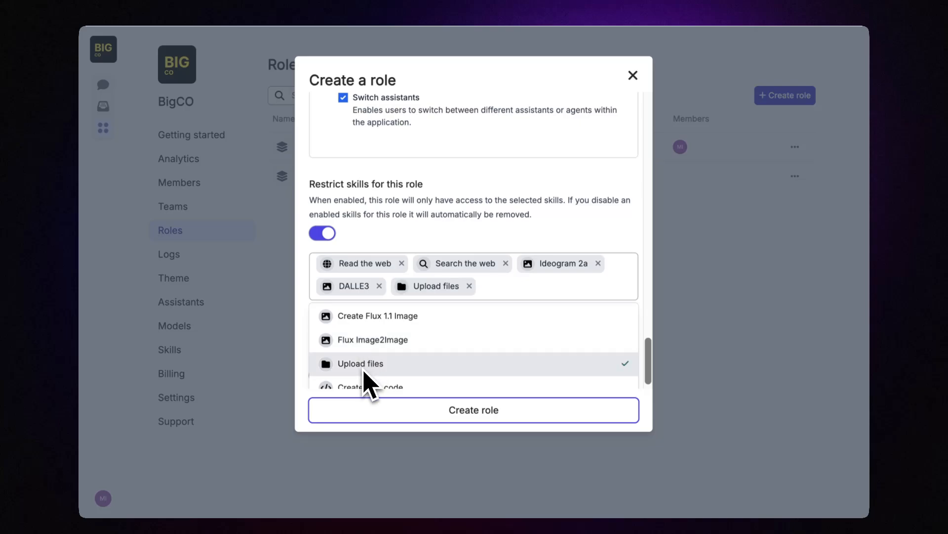
pyautogui.scroll(-1, 368, 378)
pyautogui.click(365, 354)
pyautogui.click(367, 377)
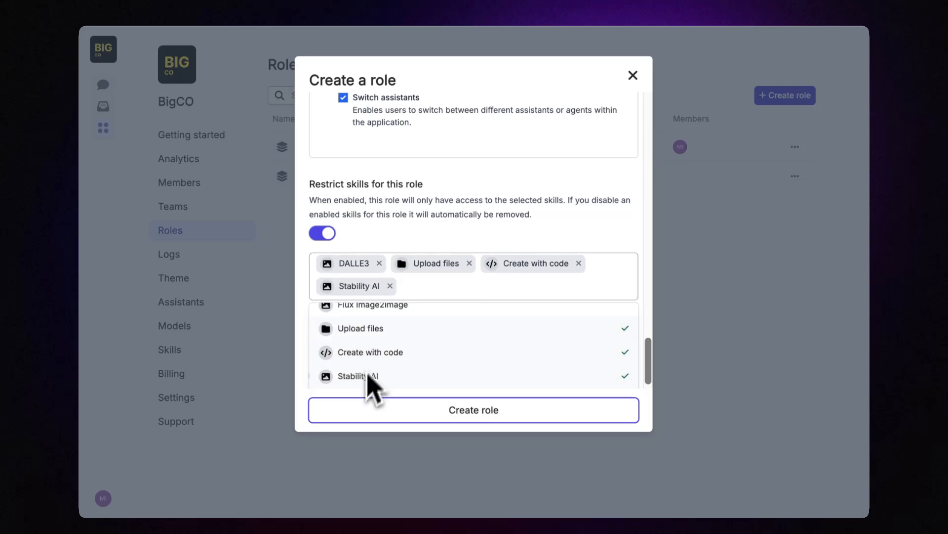
pyautogui.click(410, 237)
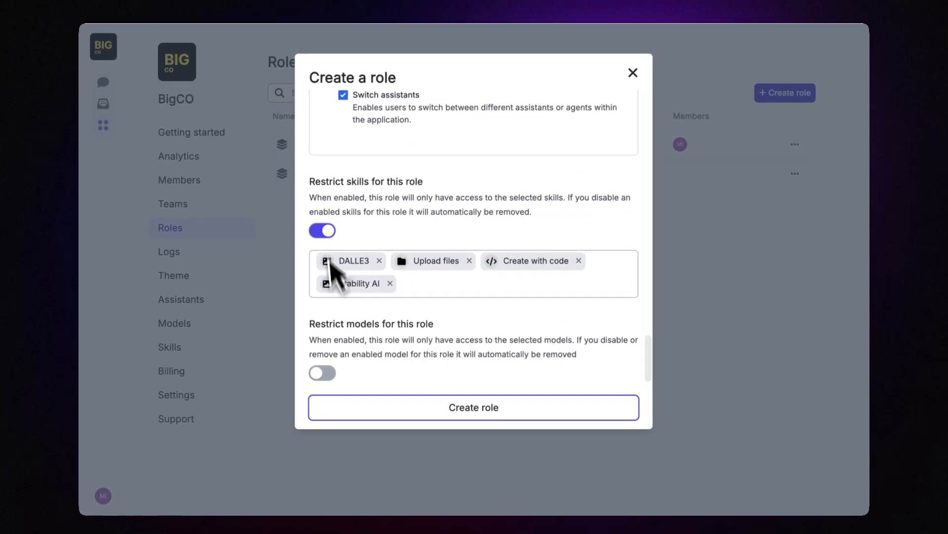
pyautogui.scroll(-1, 371, 292)
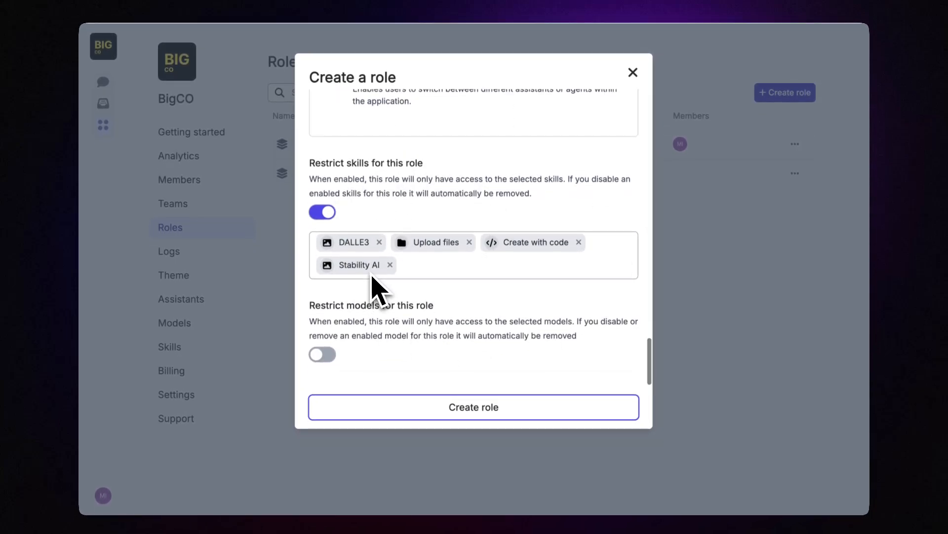
# Step: Turn on model restriction for the role and add o1 as an allowed model
pyautogui.click(327, 354)
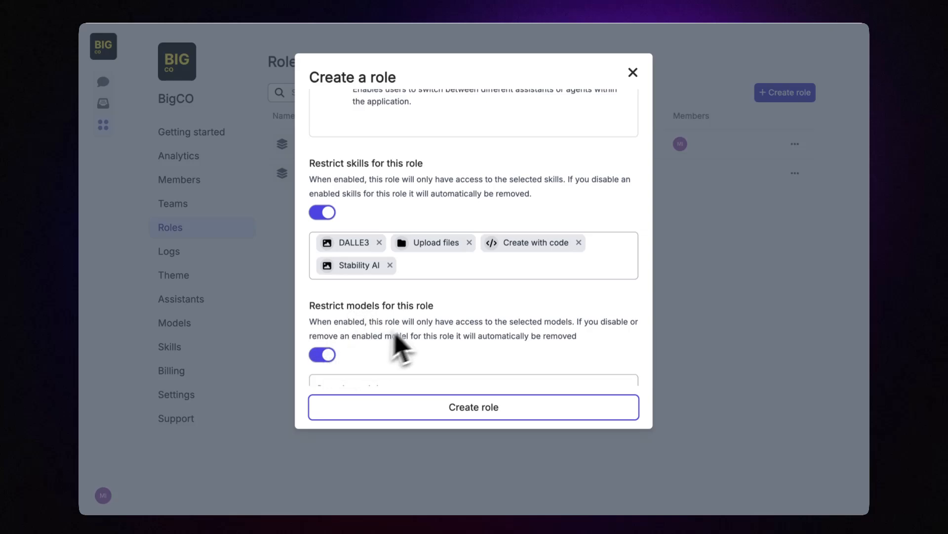
pyautogui.scroll(-2, 406, 339)
pyautogui.click(383, 348)
pyautogui.write('oep')
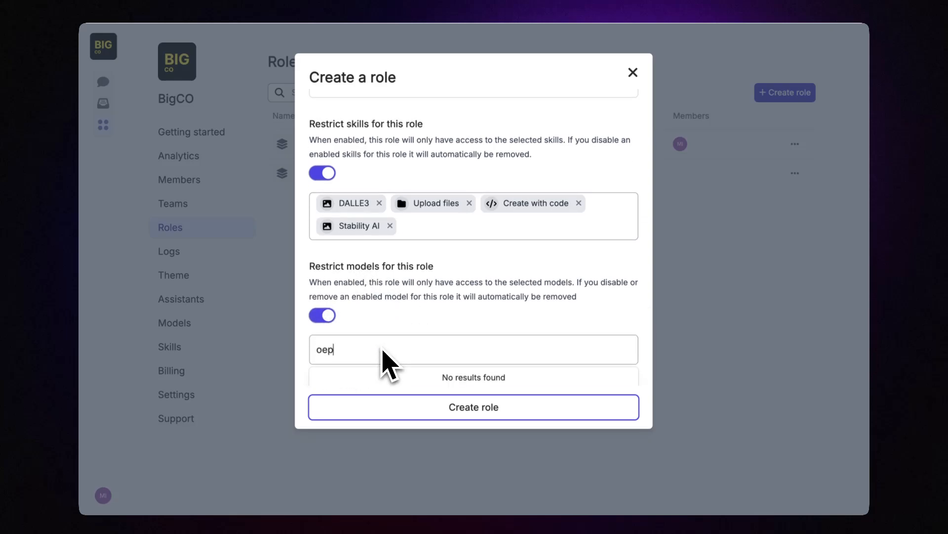
pyautogui.press('BackSpace')
pyautogui.press('BackSpace')
pyautogui.write('pen')
pyautogui.press('BackSpace')
pyautogui.press('BackSpace')
pyautogui.press('BackSpace')
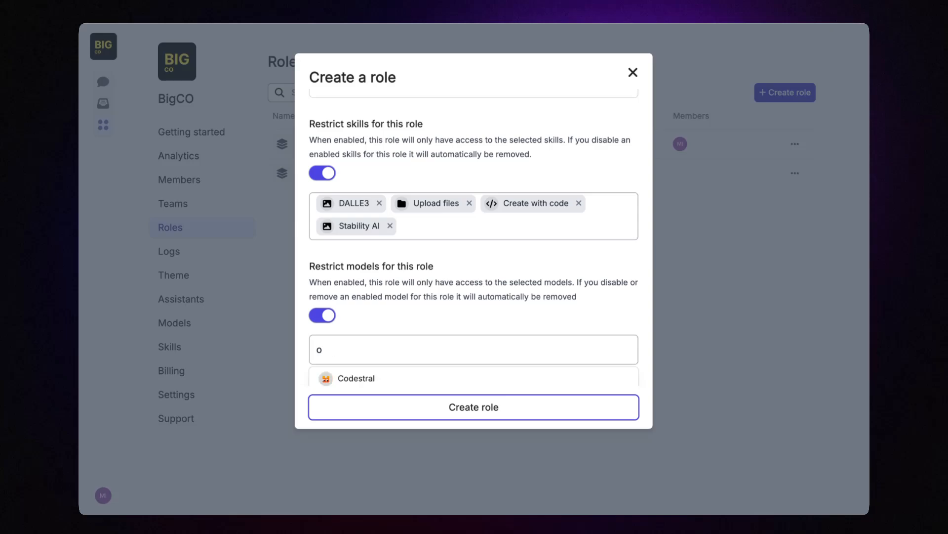
pyautogui.write('1')
pyautogui.scroll(-1, 395, 356)
pyautogui.click(385, 352)
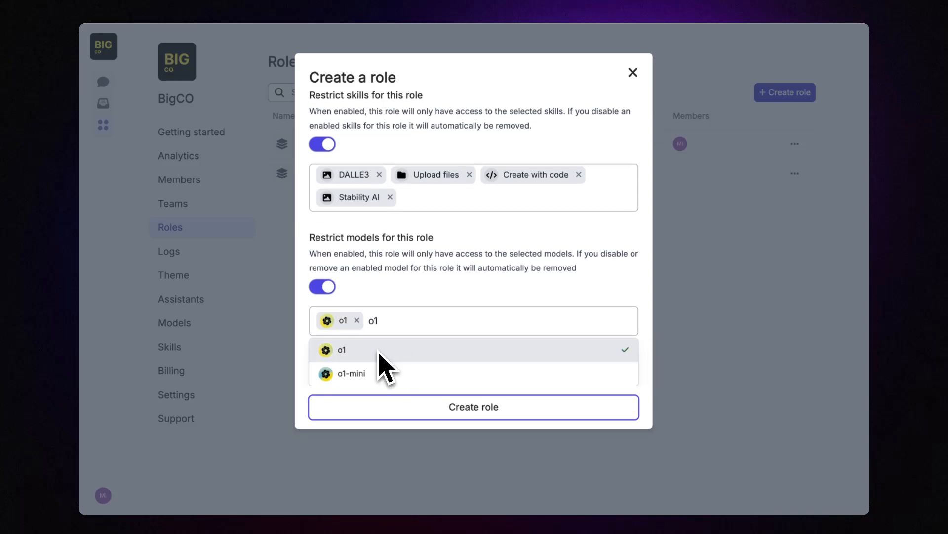
# Step: Add o3-mini and Claude 3.7 Sonnet to the role's allowed models
pyautogui.press('BackSpace')
pyautogui.press('BackSpace')
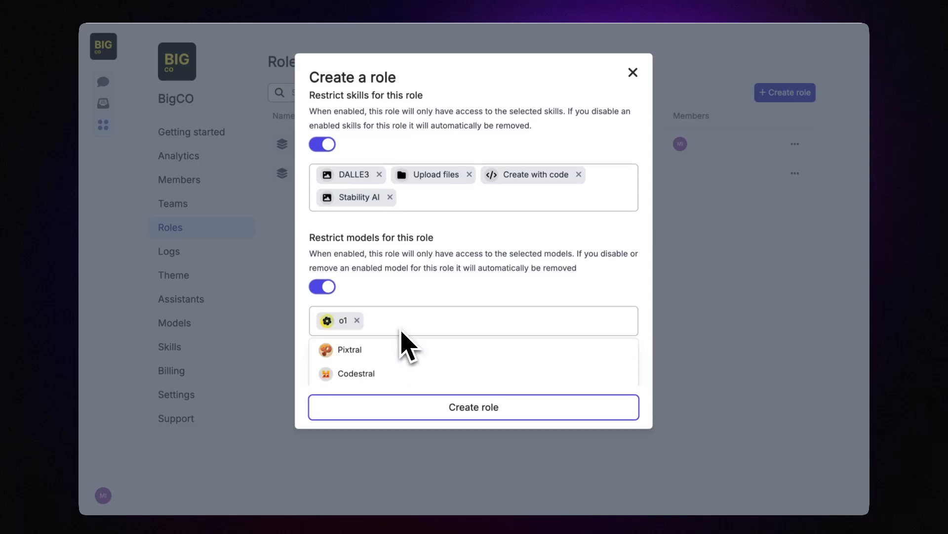
pyautogui.write('o3')
pyautogui.click(405, 349)
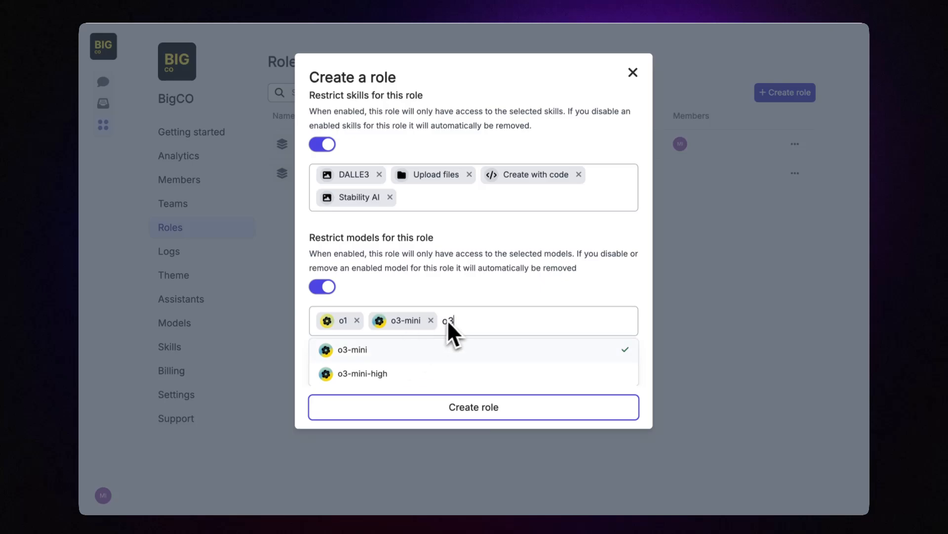
pyautogui.press('BackSpace')
pyautogui.press('BackSpace')
pyautogui.write('sonn')
pyautogui.click(424, 349)
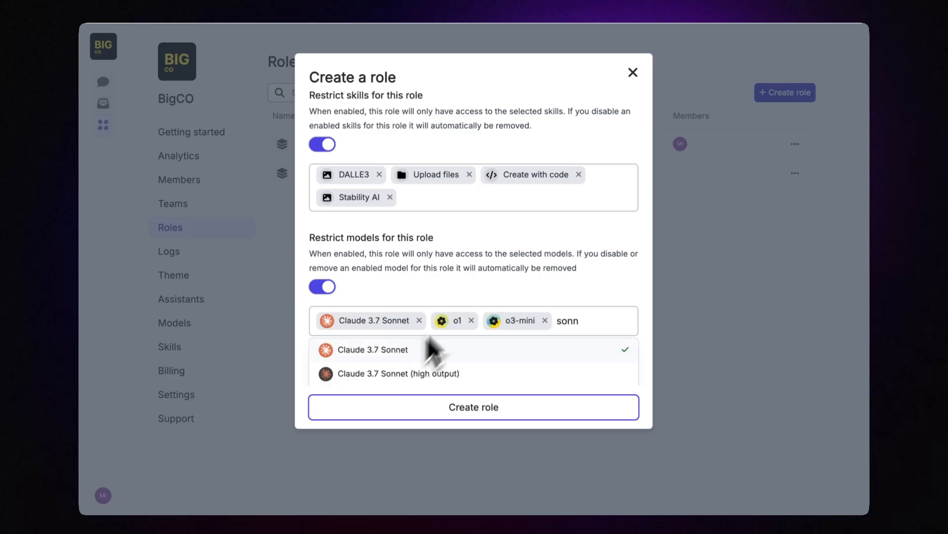
pyautogui.click(503, 266)
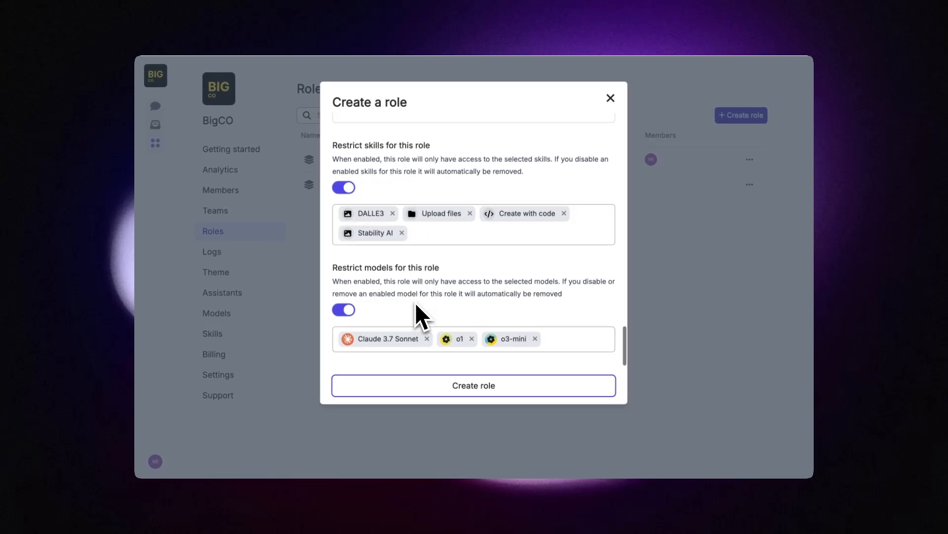
pyautogui.scroll(8, 416, 305)
pyautogui.scroll(-10, 416, 305)
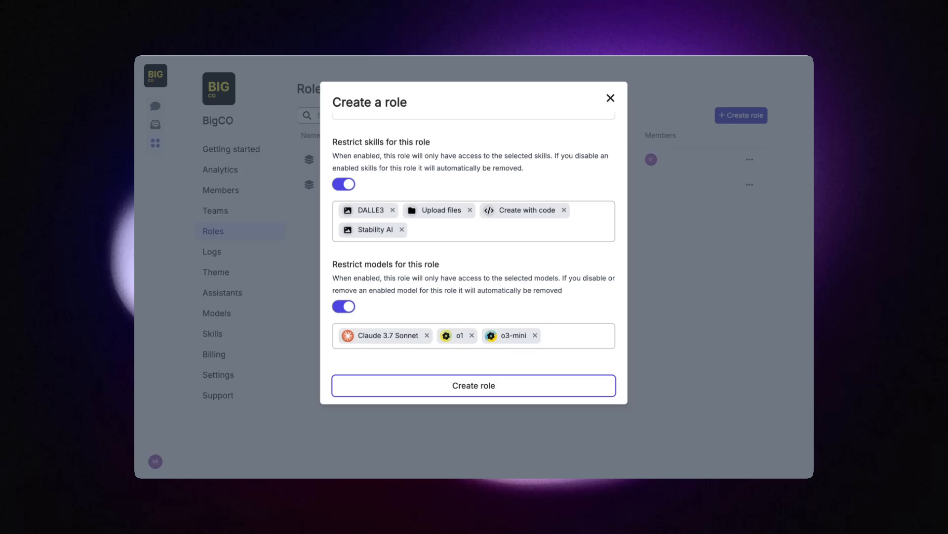
pyautogui.scroll(20, 390, 299)
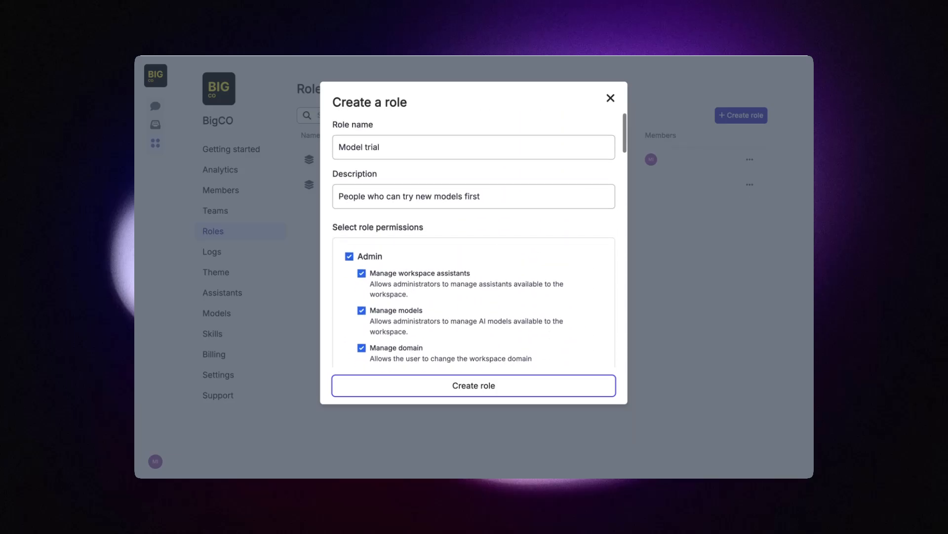
pyautogui.scroll(-20, 391, 300)
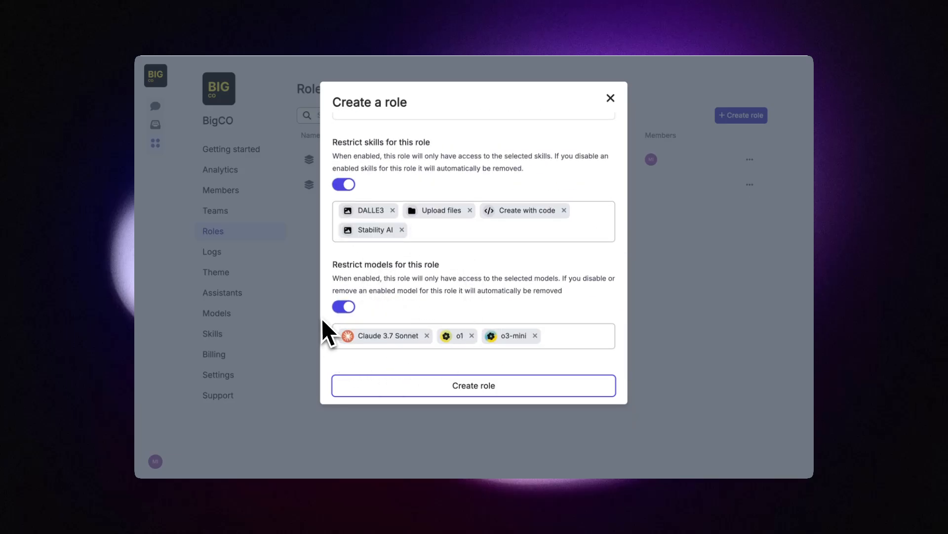
# Step: Create the Model trial role and reopen it in the role editor
pyautogui.click(447, 390)
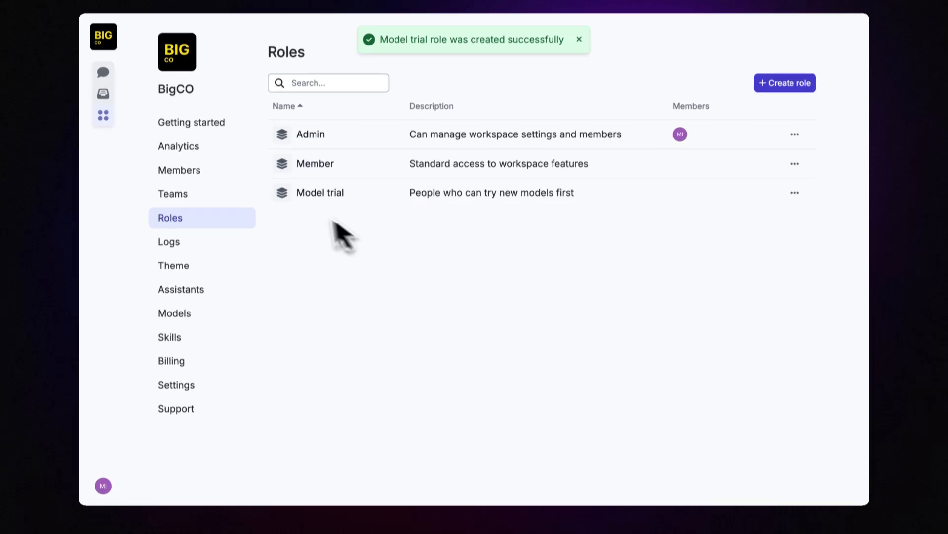
pyautogui.click(795, 211)
pyautogui.click(810, 237)
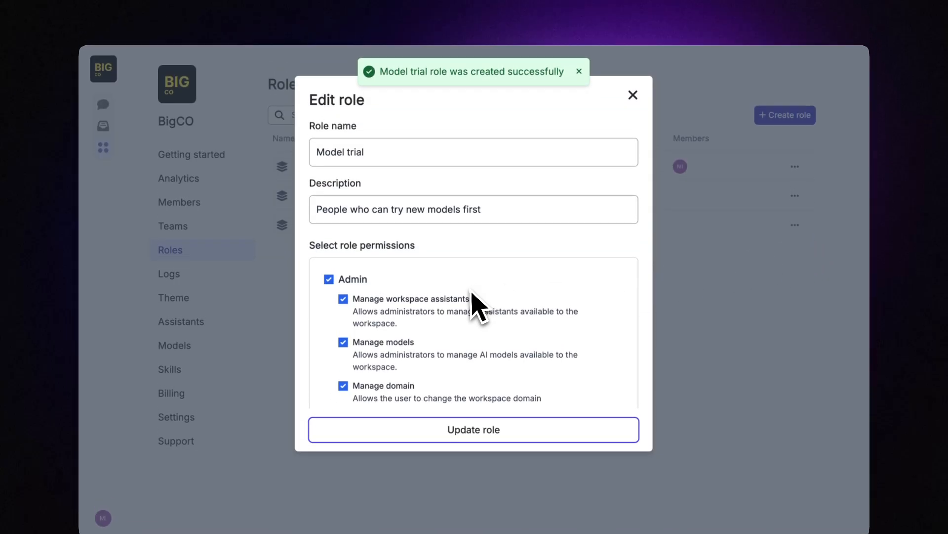
pyautogui.scroll(-10, 471, 295)
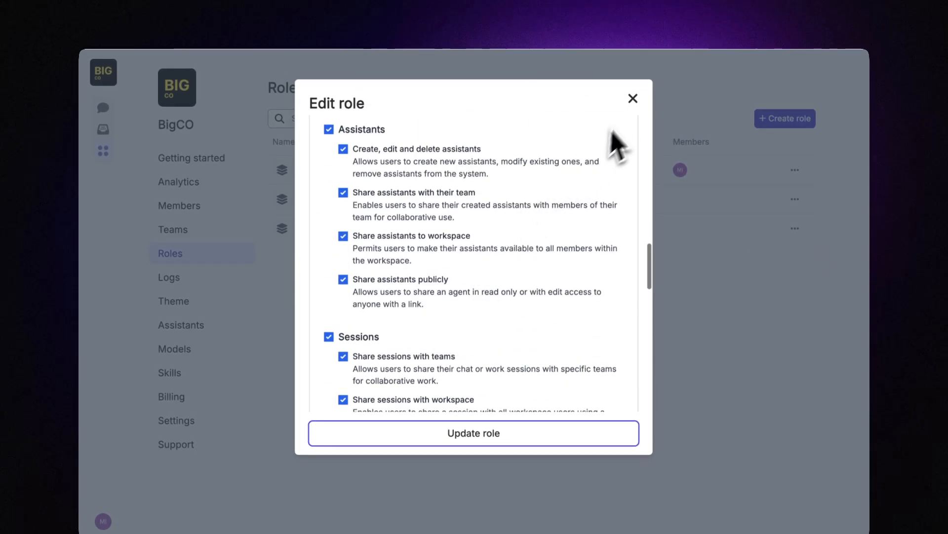
# Step: Close the role editor without saving and go to the workspace Members list
pyautogui.click(633, 95)
pyautogui.click(513, 231)
pyautogui.click(217, 204)
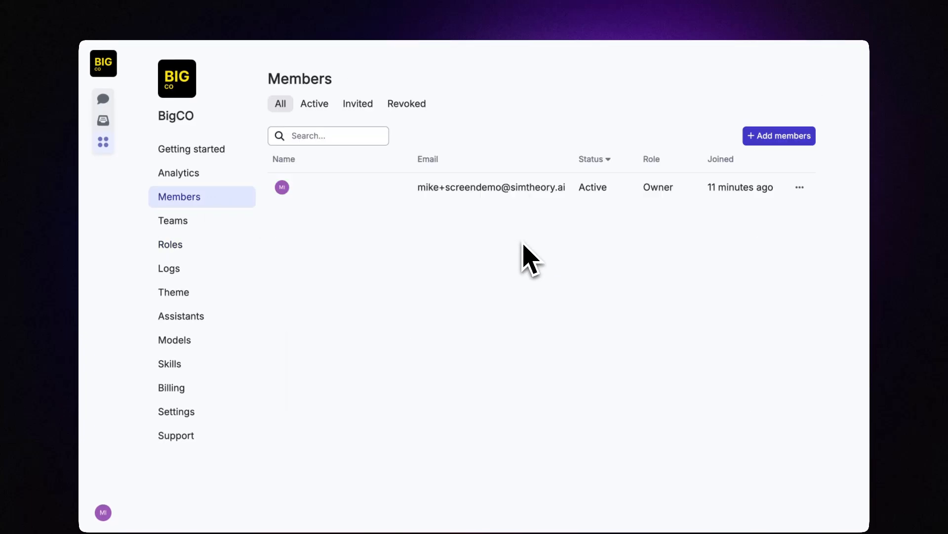
# Step: Check the owner's member actions without choosing anything, then go to the Themes list
pyautogui.click(799, 179)
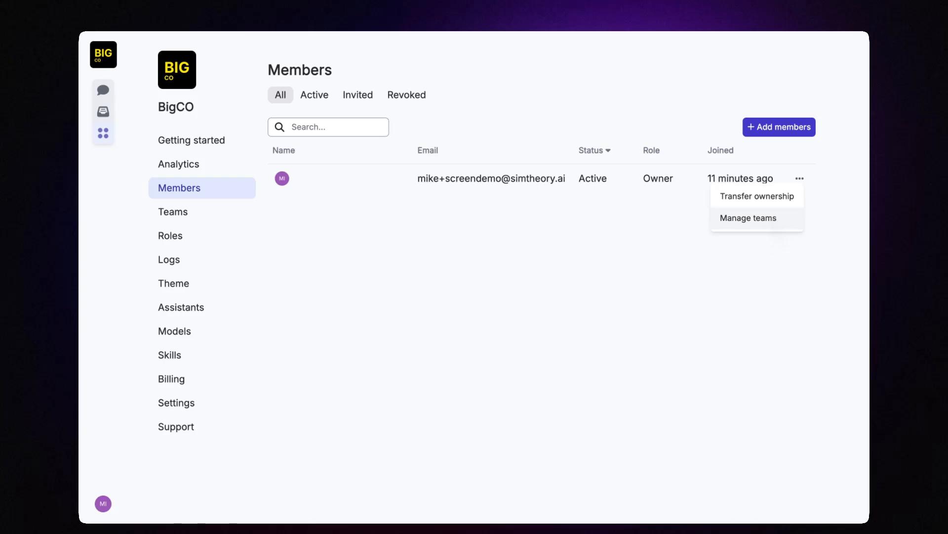
pyautogui.click(653, 255)
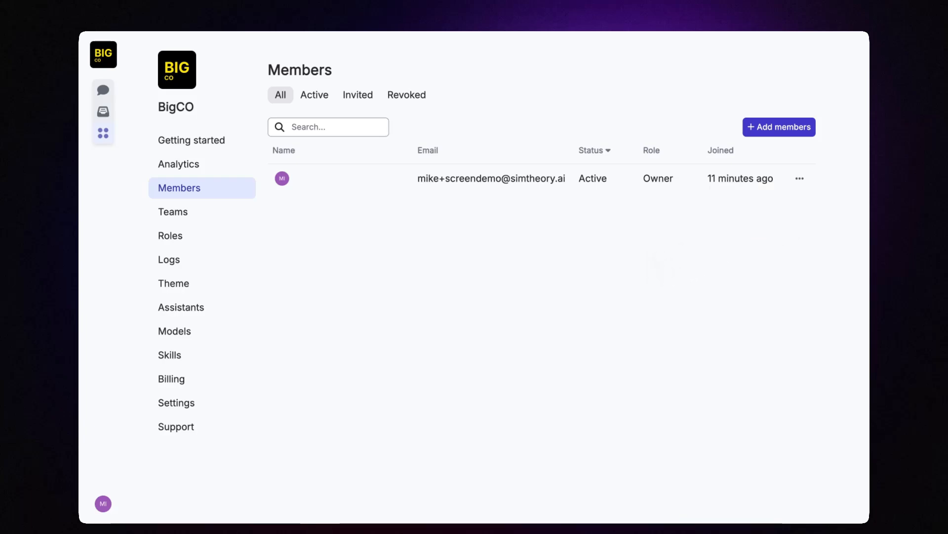
pyautogui.click(181, 286)
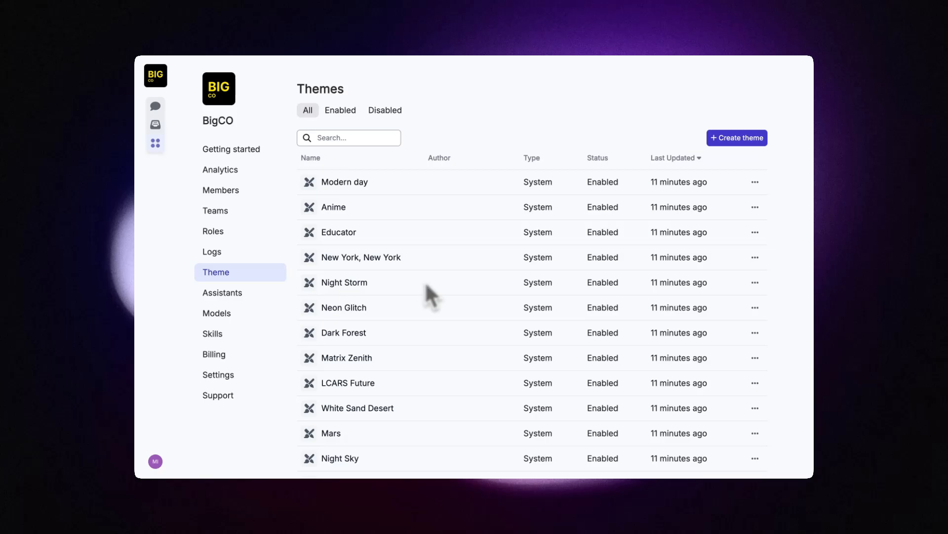
# Step: Disable the Anime, New York New York, Night Storm, Neon Glitch and Dark Forest themes
pyautogui.click(755, 207)
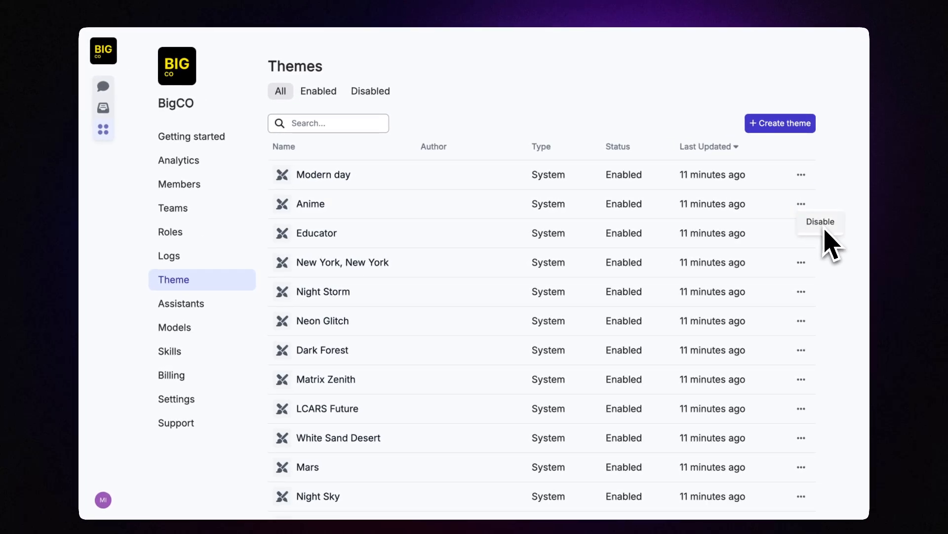
pyautogui.click(822, 224)
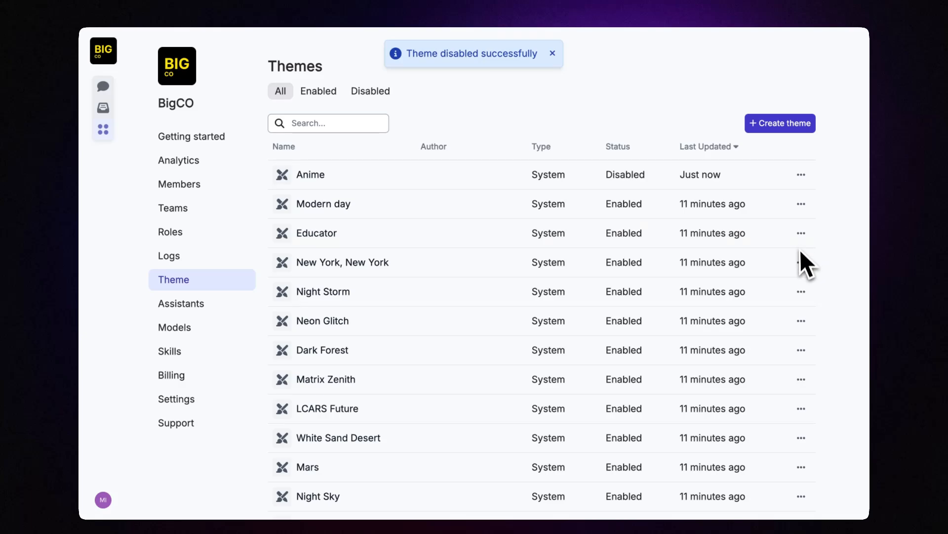
pyautogui.click(814, 284)
pyautogui.click(808, 292)
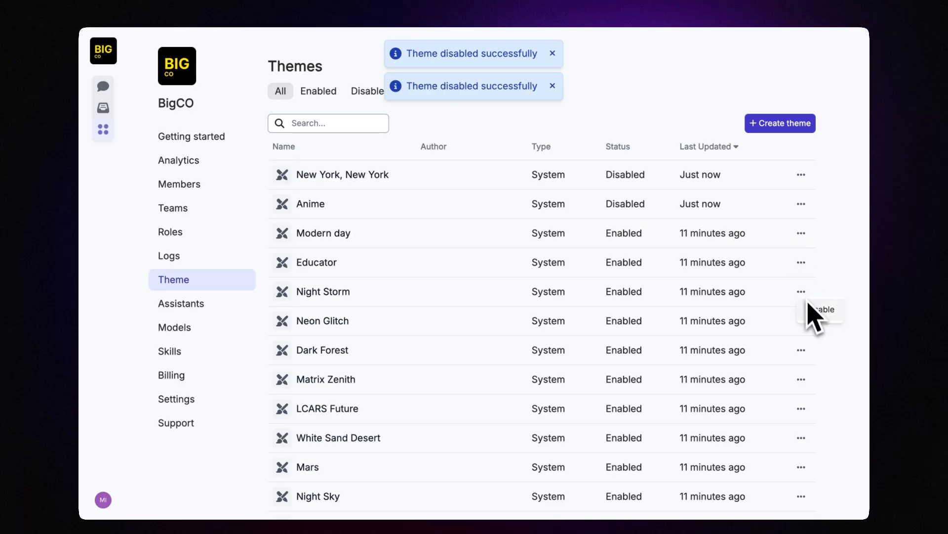
pyautogui.click(809, 311)
pyautogui.click(803, 323)
pyautogui.click(808, 337)
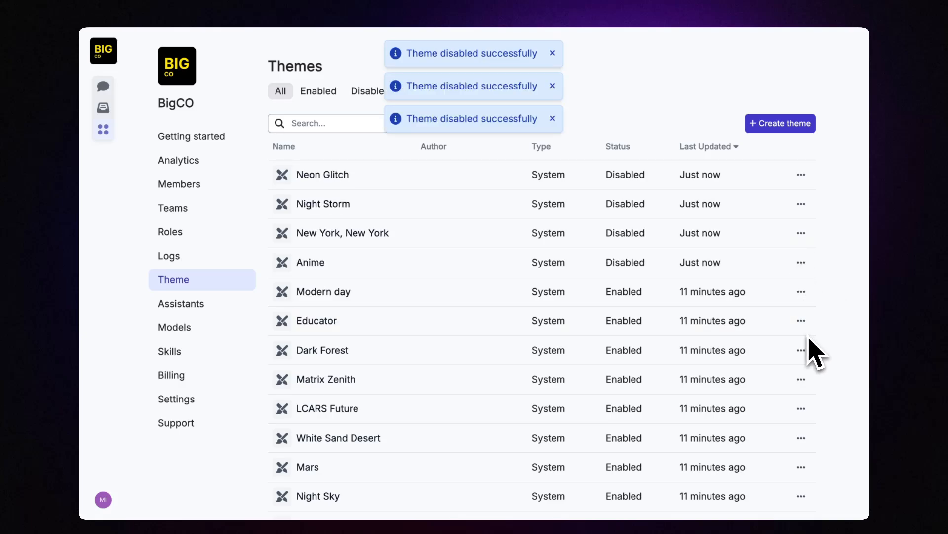
pyautogui.click(801, 351)
pyautogui.click(810, 367)
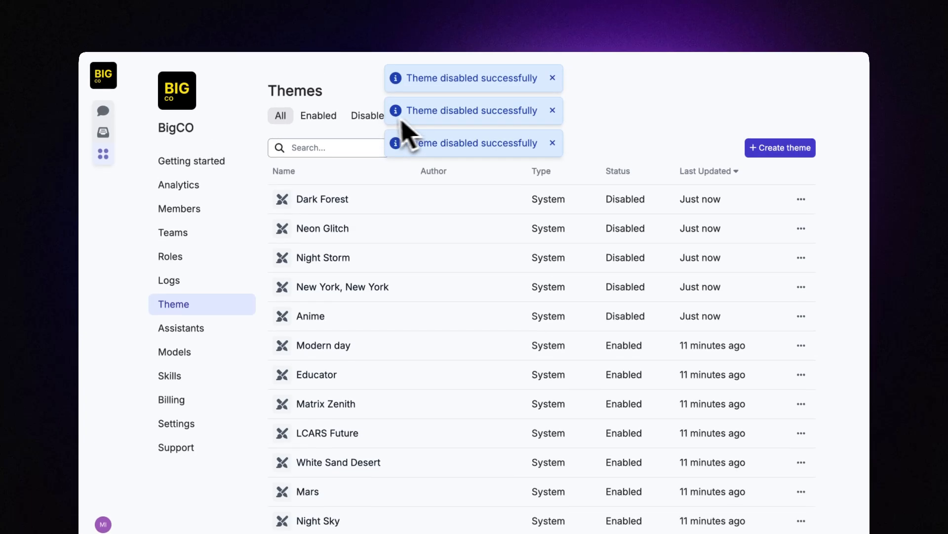
# Step: Compare the enabled and disabled themes using the Enabled, Disabled and All filters
pyautogui.click(331, 122)
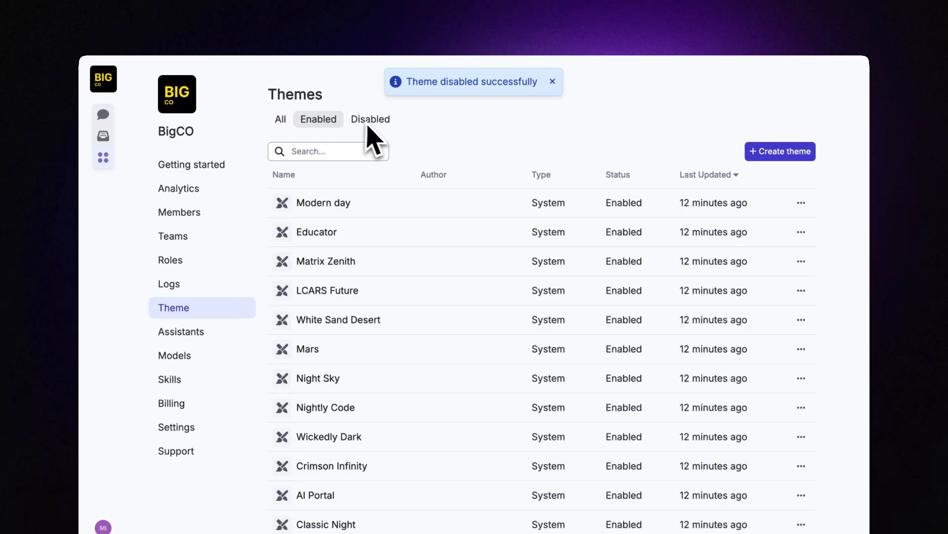
pyautogui.click(376, 141)
pyautogui.click(320, 123)
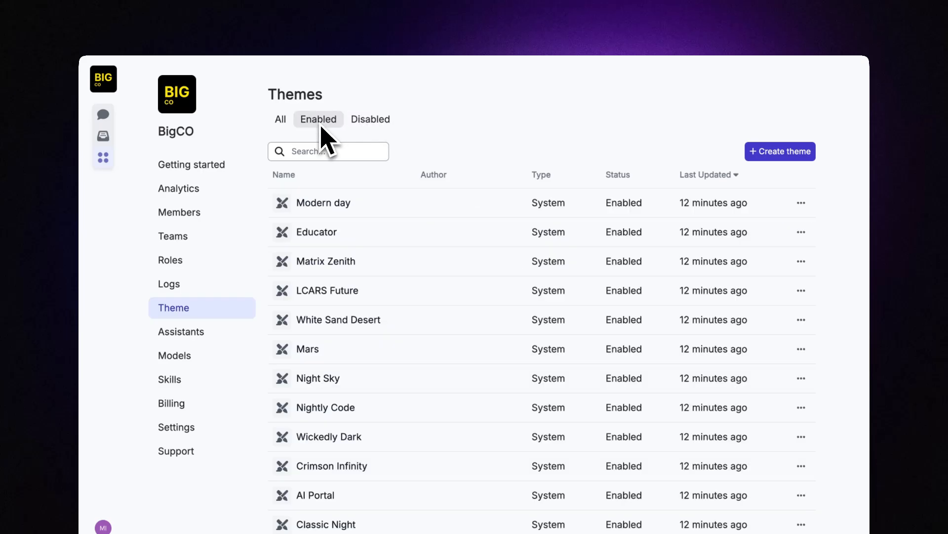
pyautogui.click(374, 119)
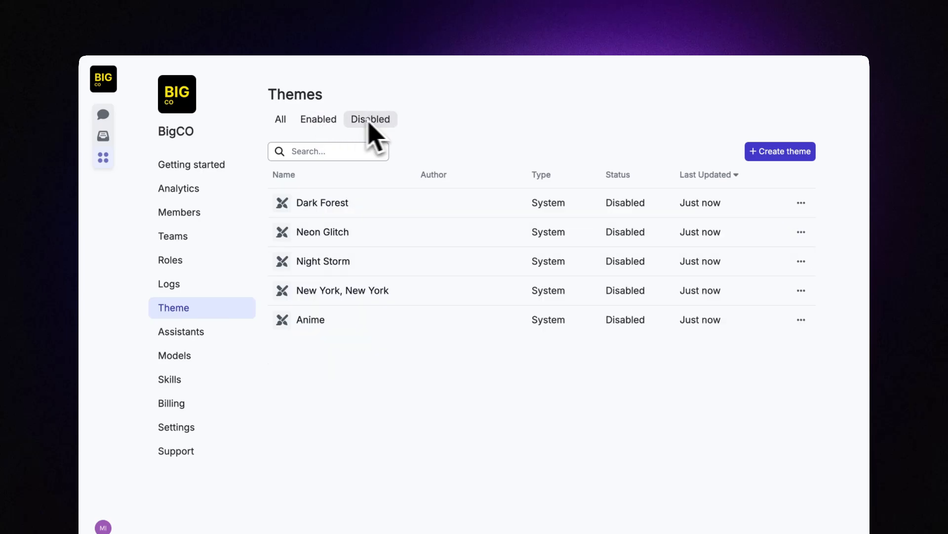
pyautogui.click(288, 124)
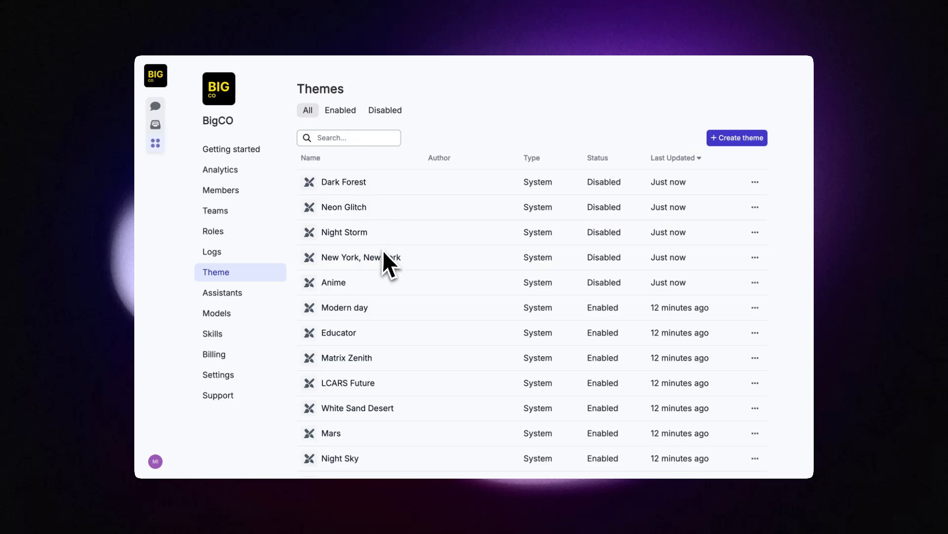
# Step: Recheck the enabled themes, return to All, and bring up a blank Create theme form
pyautogui.click(340, 110)
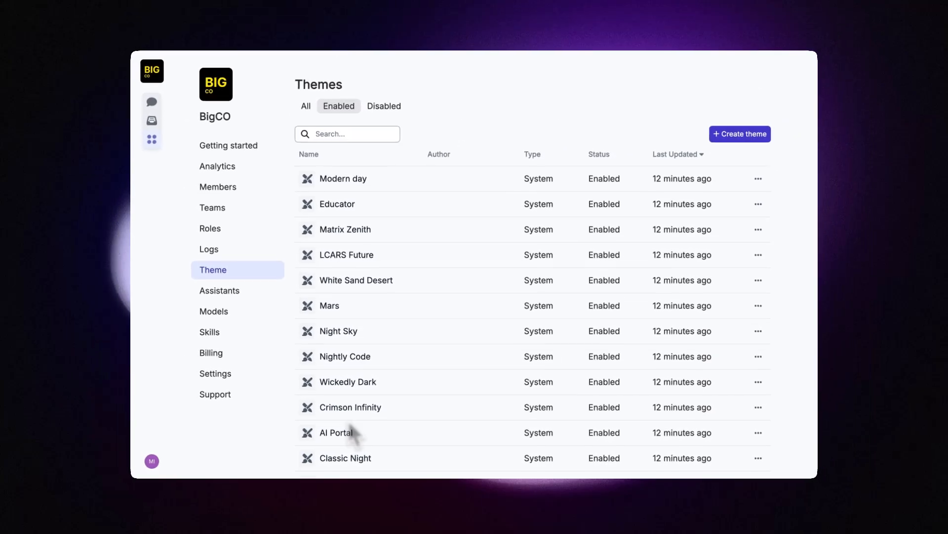
pyautogui.scroll(-2, 363, 301)
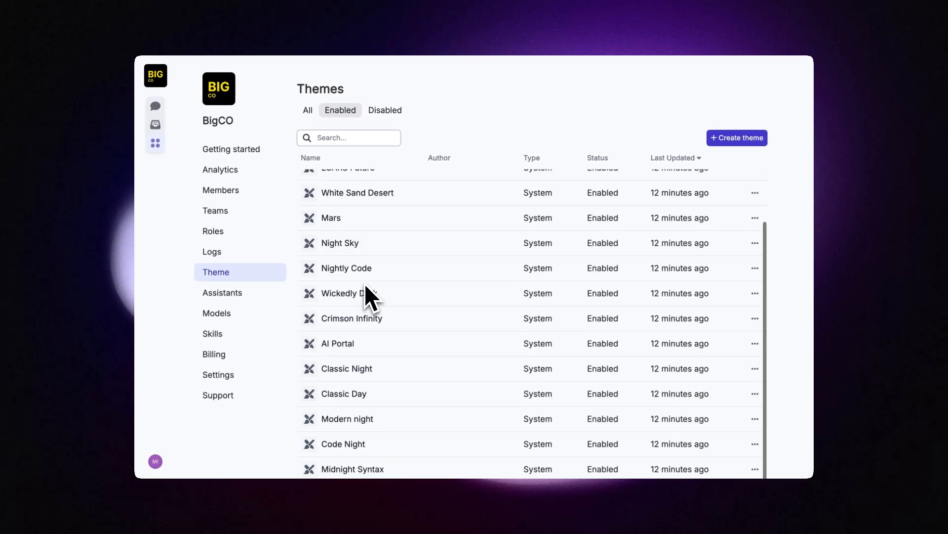
pyautogui.scroll(2, 369, 296)
pyautogui.click(308, 109)
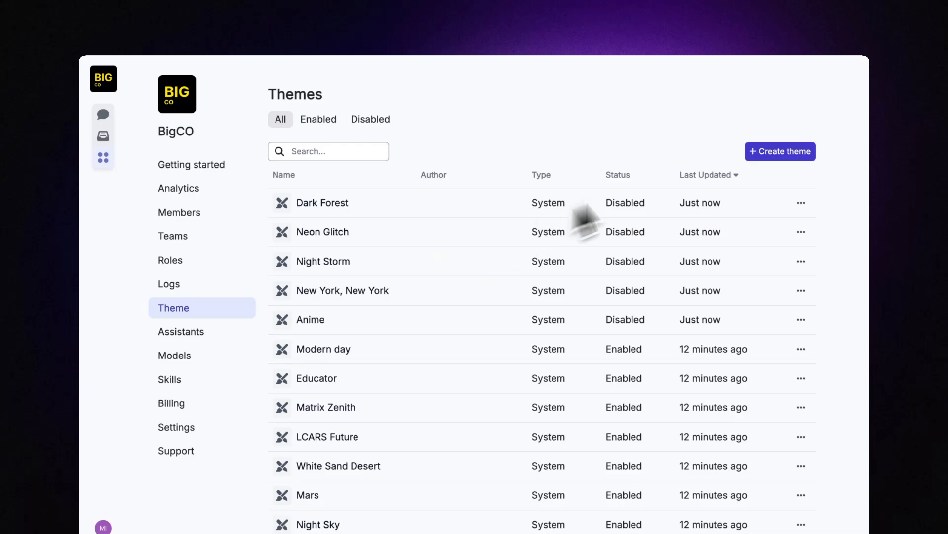
pyautogui.click(778, 151)
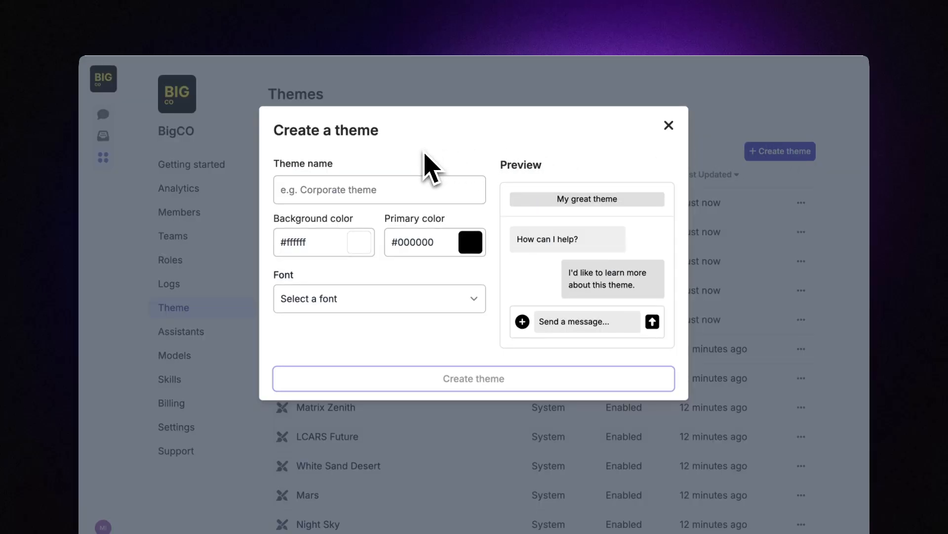
# Step: Name the theme 'BigCO Corporate (Dark)' and give it a black #000000 background
pyautogui.click(346, 200)
pyautogui.write('BigCO')
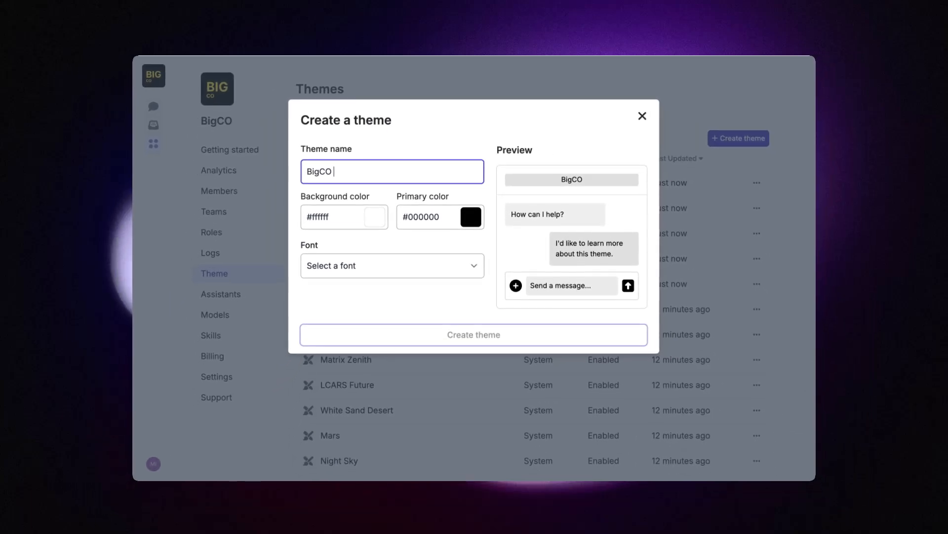
pyautogui.write(' Corporate')
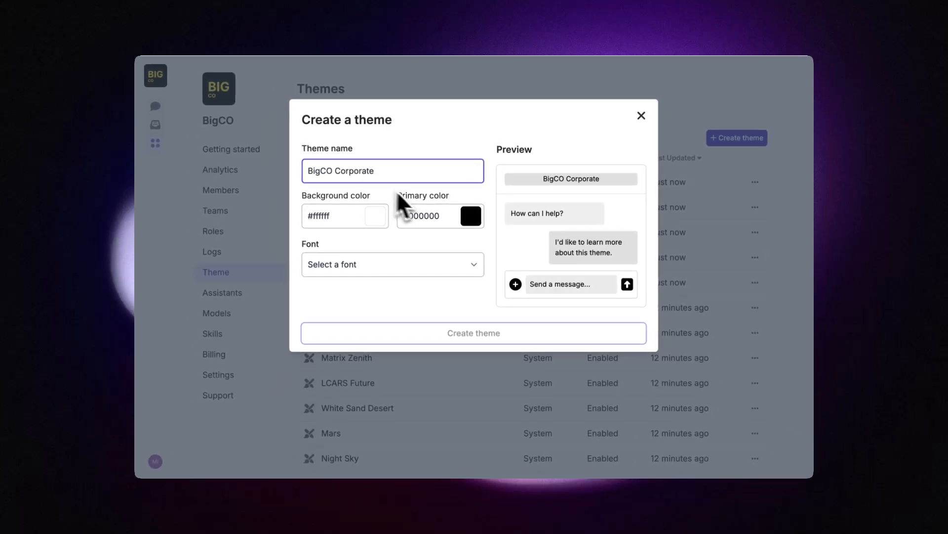
pyautogui.click(371, 221)
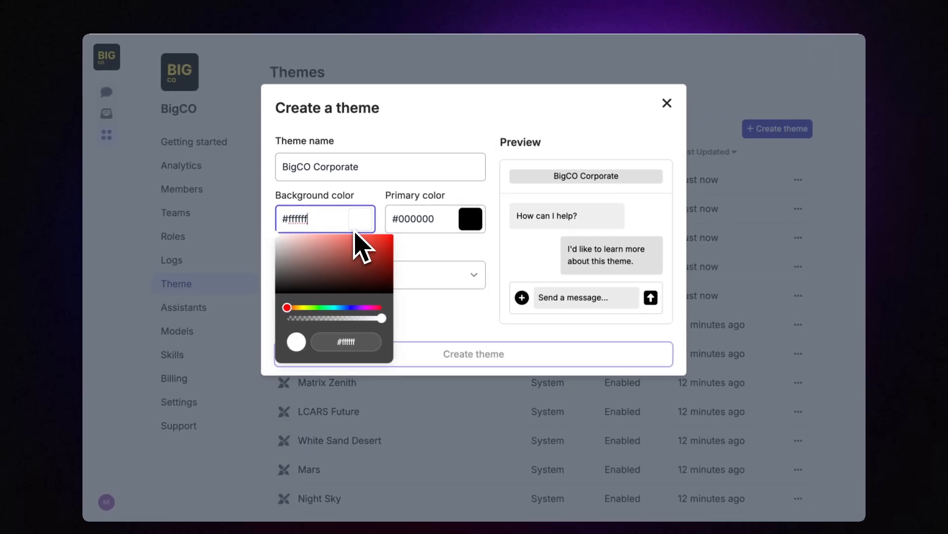
pyautogui.moveTo(345, 249); pyautogui.dragTo(286, 290)
pyautogui.click(385, 171)
pyautogui.click(376, 167)
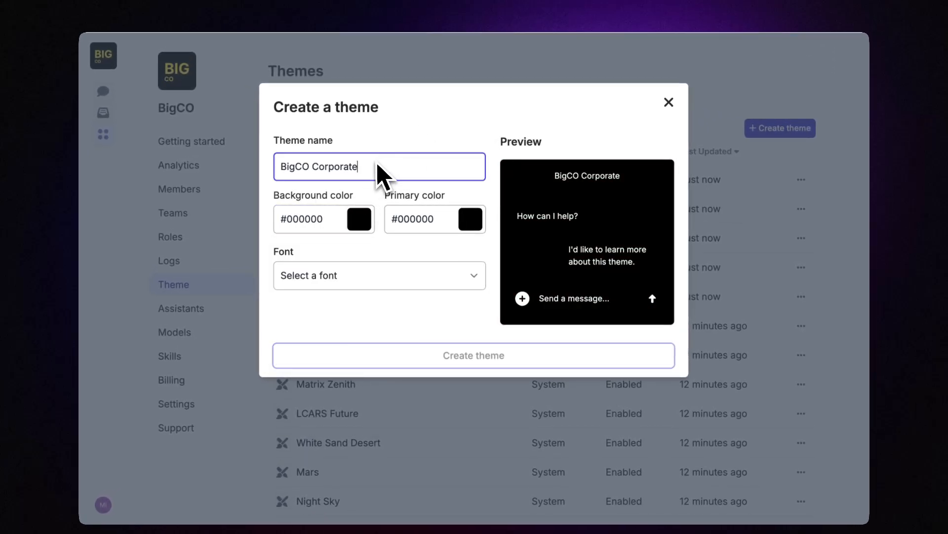
pyautogui.write('(Dark)')
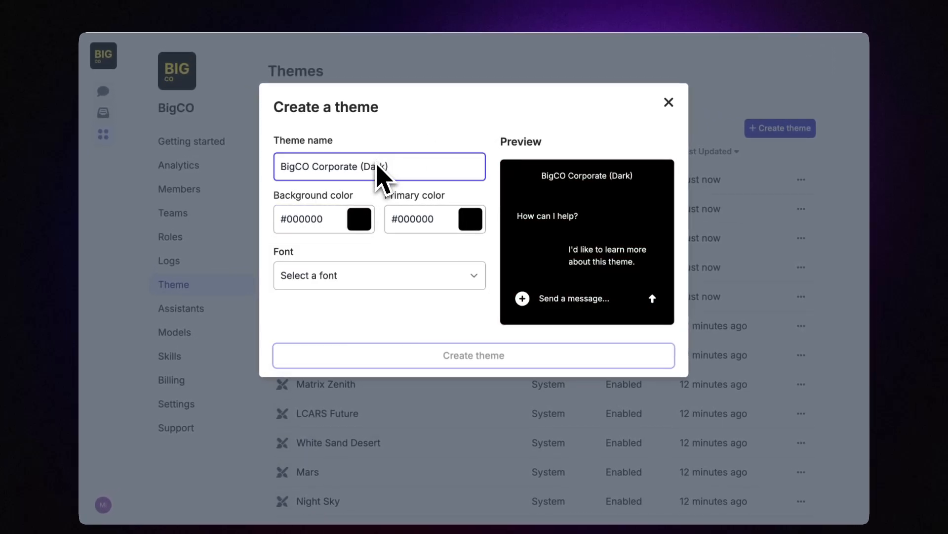
pyautogui.click(400, 138)
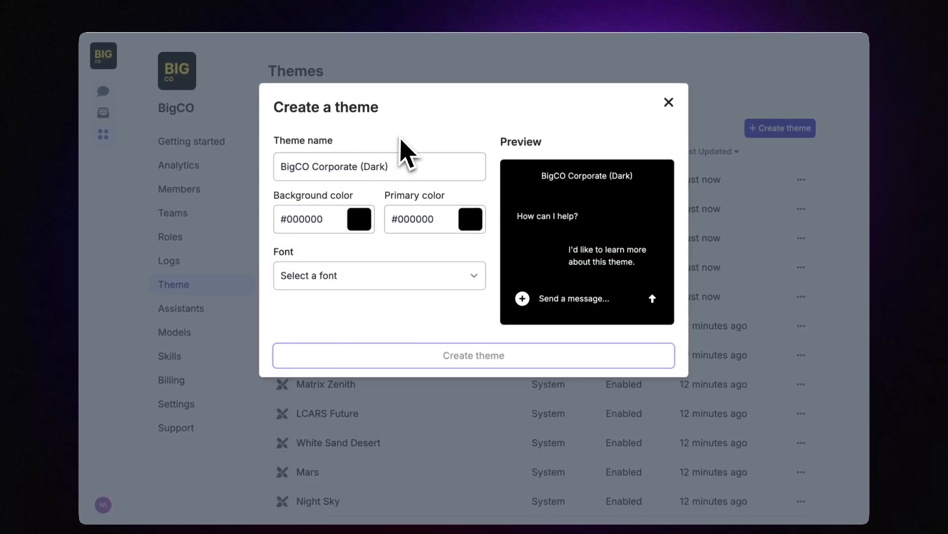
# Step: Set the theme's primary colour to bright yellow #f2e600
pyautogui.click(477, 227)
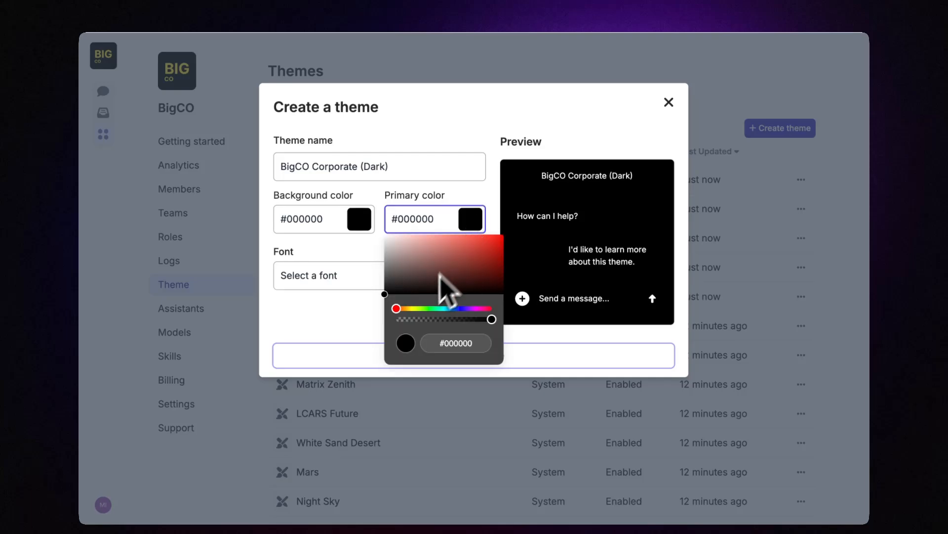
pyautogui.click(418, 308)
pyautogui.moveTo(414, 309); pyautogui.dragTo(505, 240)
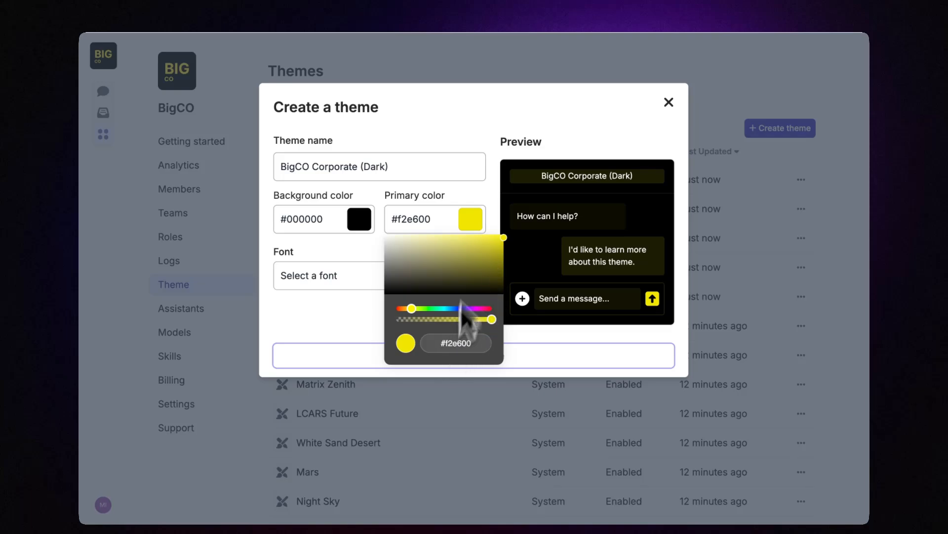
pyautogui.click(494, 135)
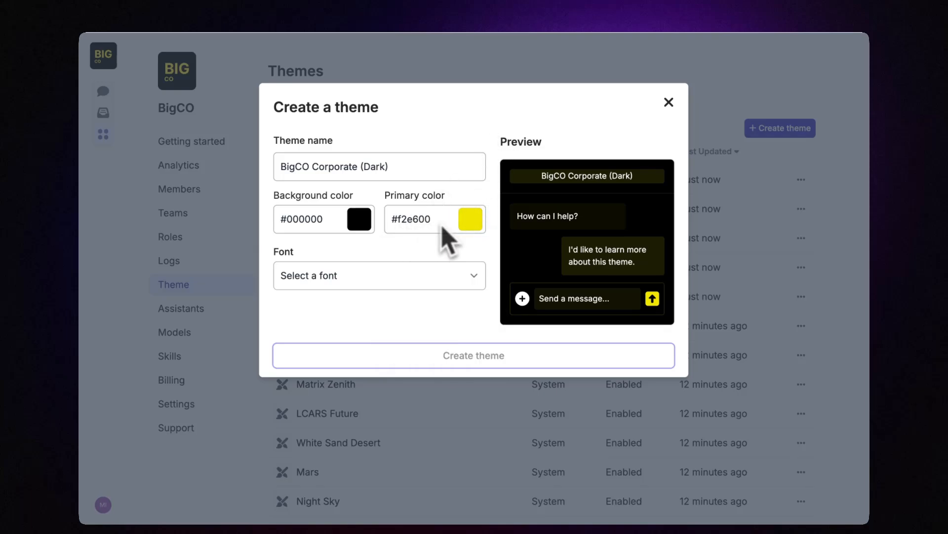
# Step: Choose Merriweather as the theme font and create the theme
pyautogui.click(406, 282)
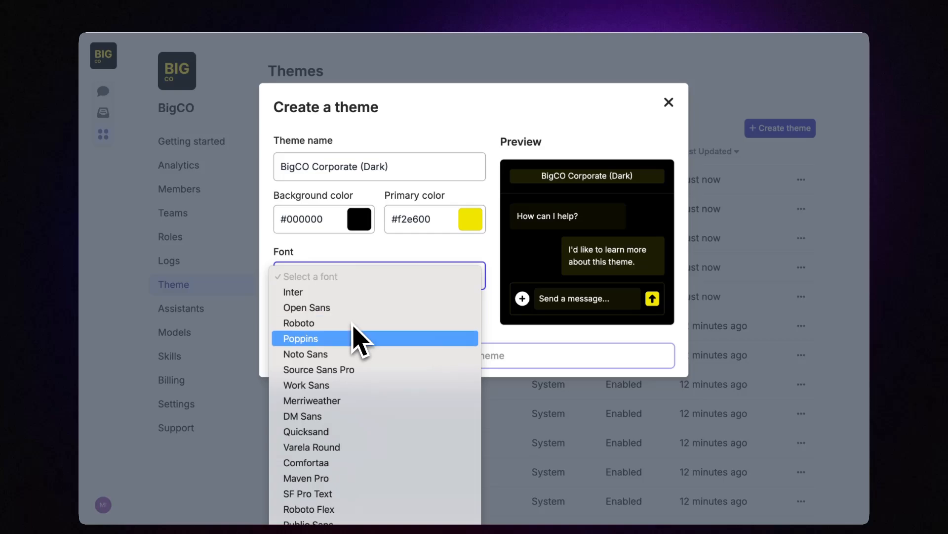
pyautogui.click(341, 399)
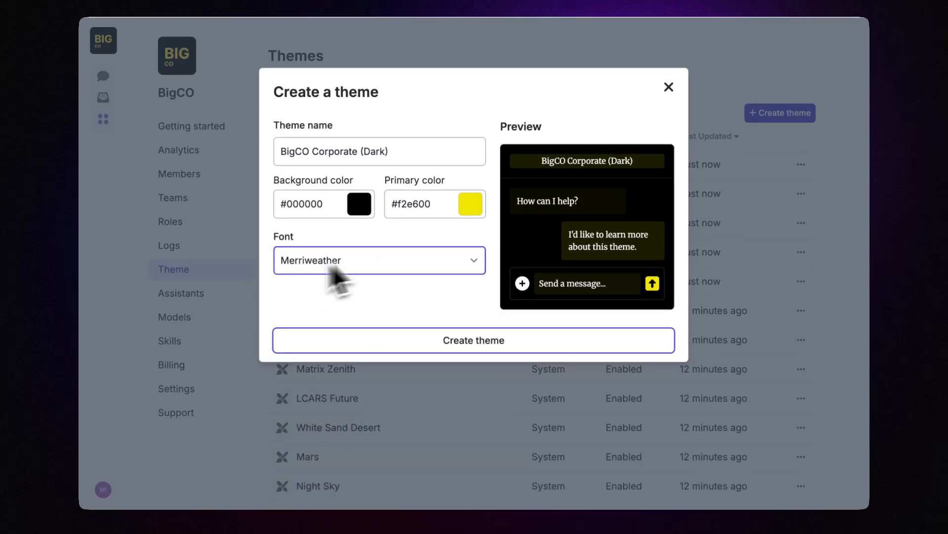
pyautogui.click(447, 262)
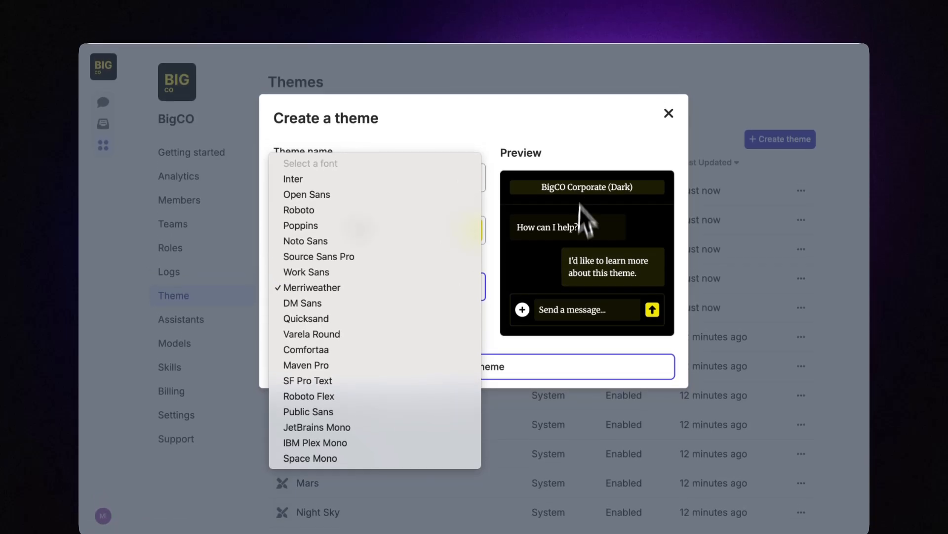
pyautogui.click(577, 182)
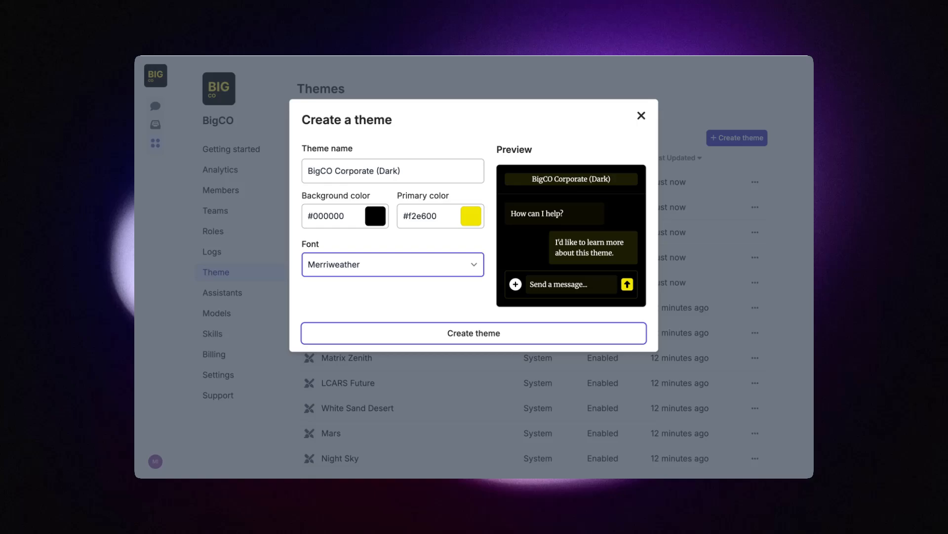
pyautogui.click(455, 332)
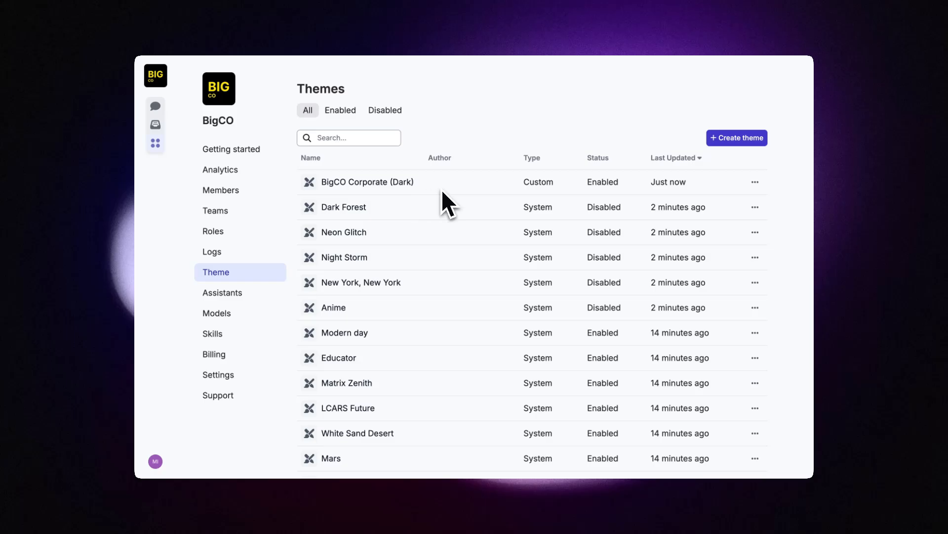
# Step: Open BigCO Corporate (Dark) for editing and expand its background and text colour settings
pyautogui.click(755, 182)
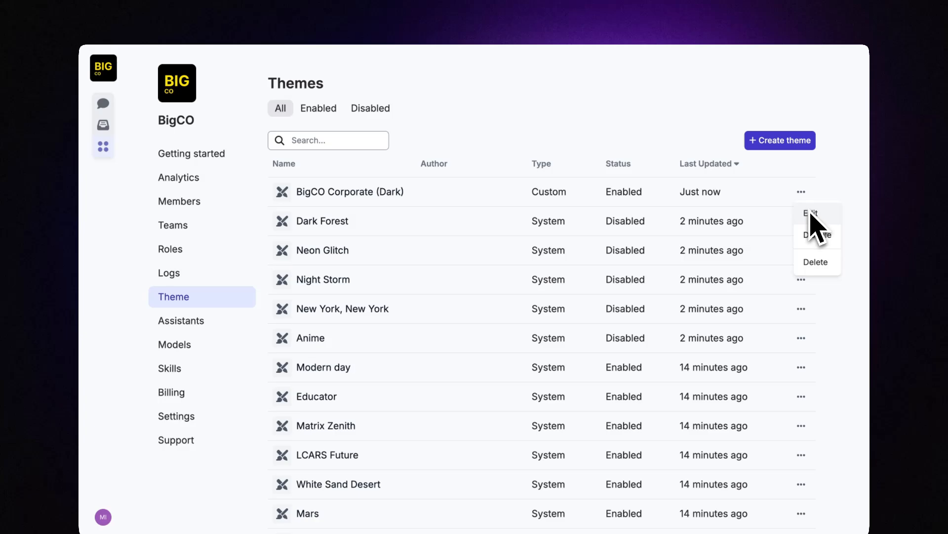
pyautogui.click(811, 213)
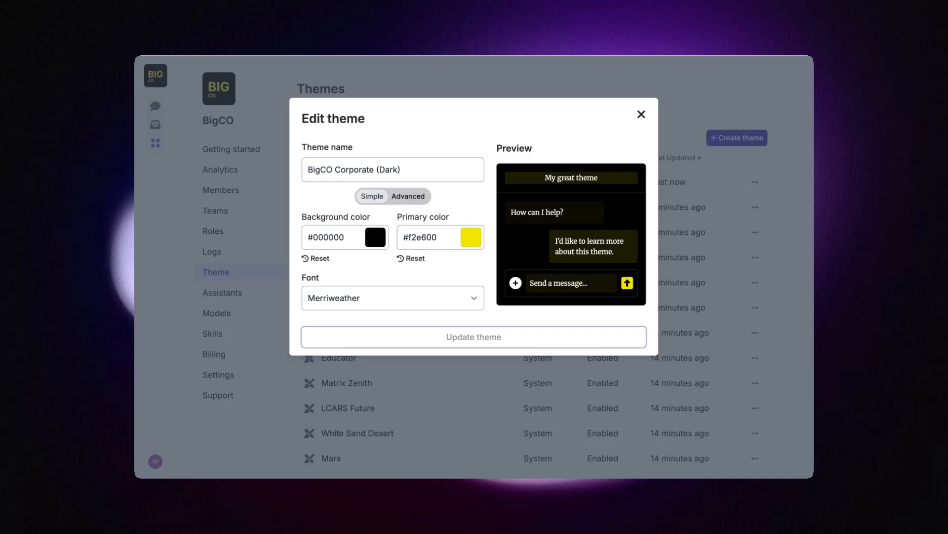
pyautogui.click(408, 196)
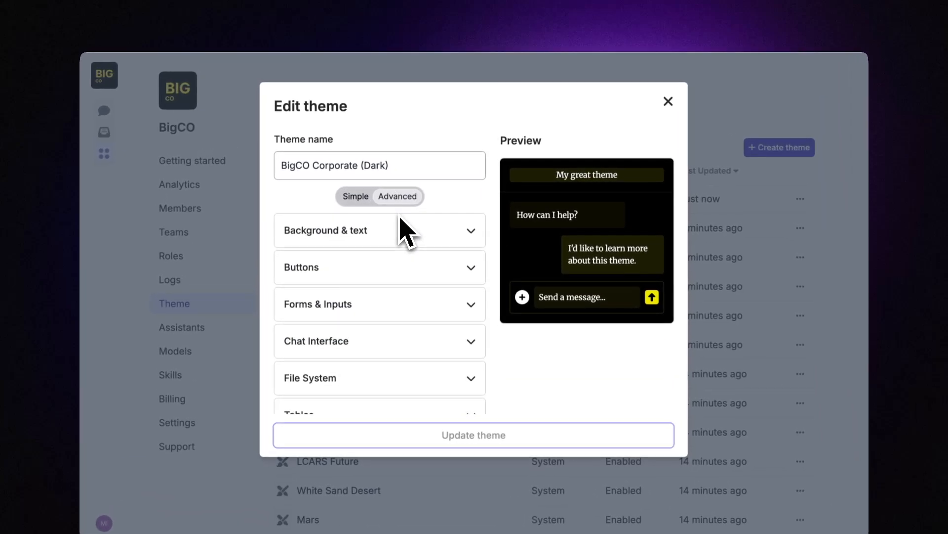
pyautogui.click(403, 228)
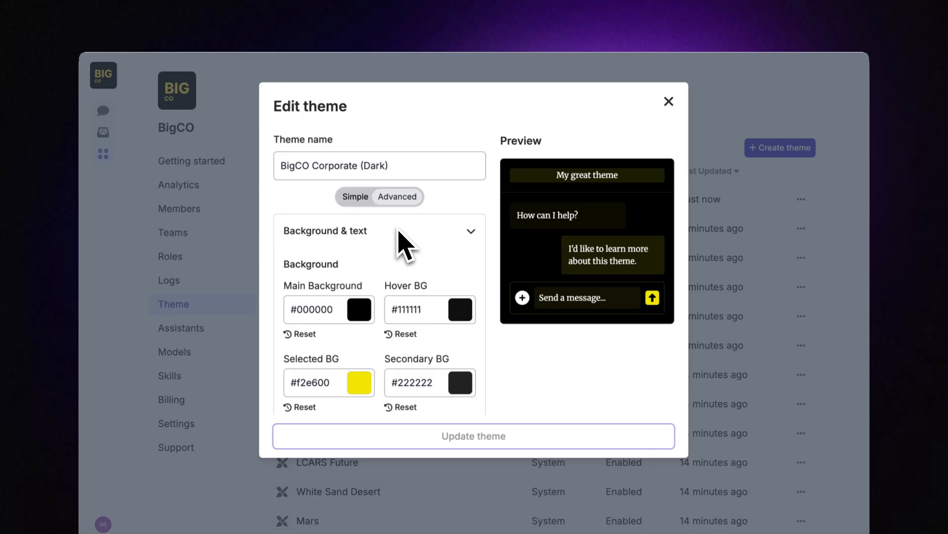
pyautogui.scroll(-6, 399, 231)
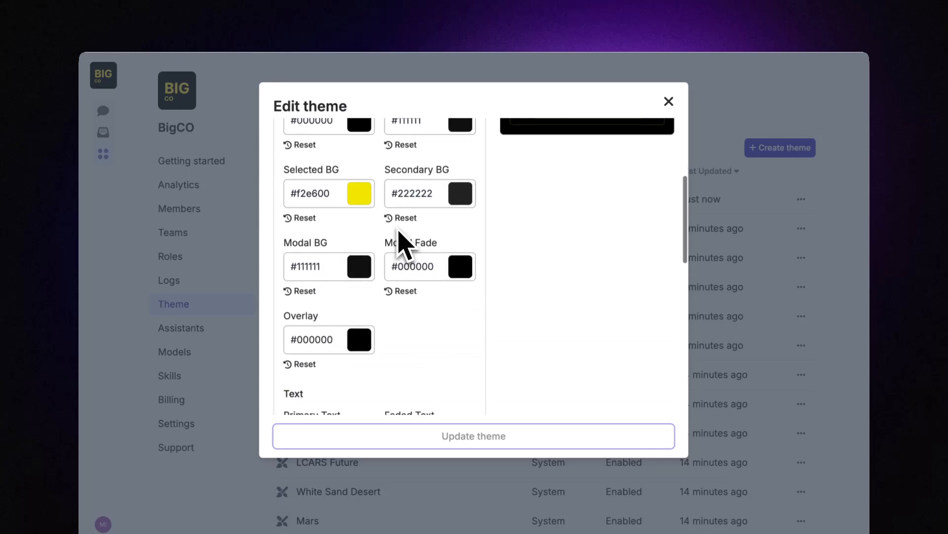
pyautogui.scroll(-5, 399, 238)
# Step: Review the button, Forms & Inputs and Notifications colour settings, then close the theme editor
pyautogui.click(383, 247)
pyautogui.scroll(-8, 377, 271)
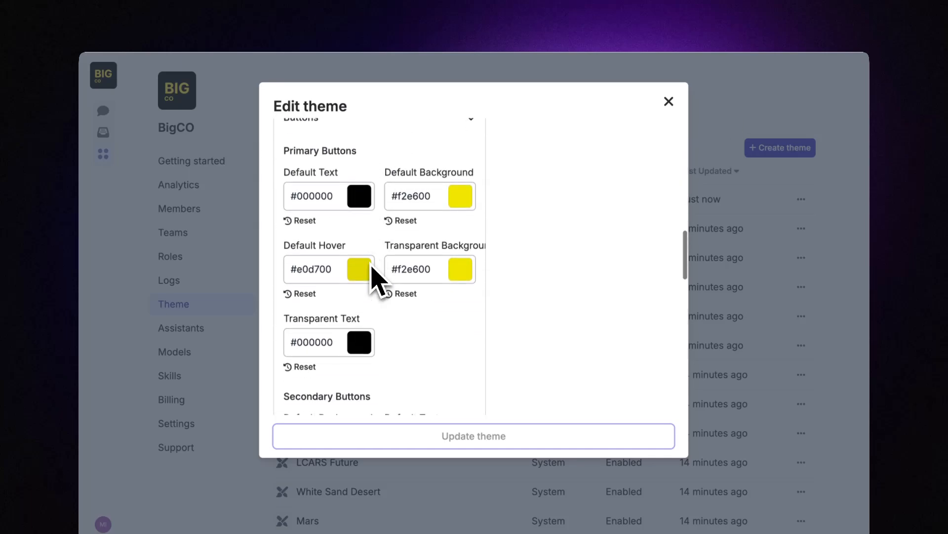
pyautogui.scroll(-10, 388, 295)
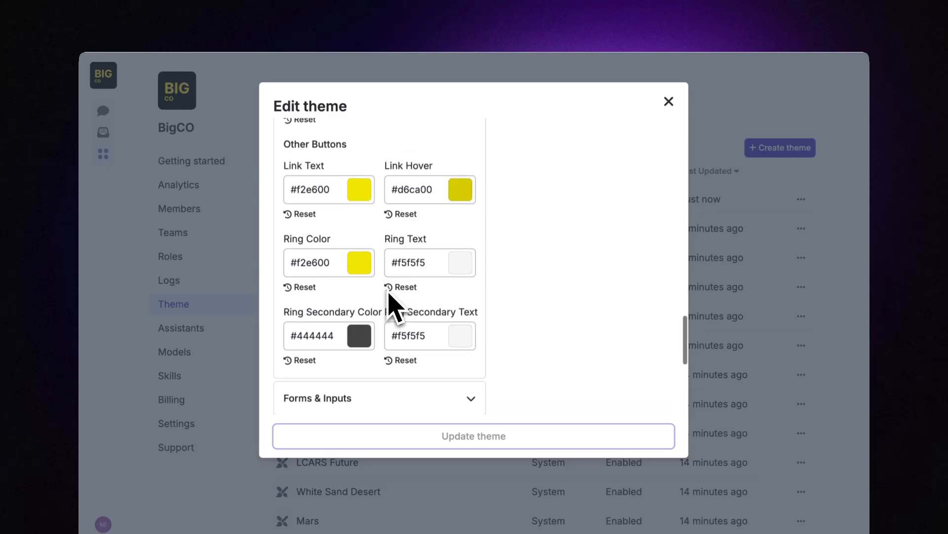
pyautogui.click(373, 275)
pyautogui.scroll(-10, 371, 274)
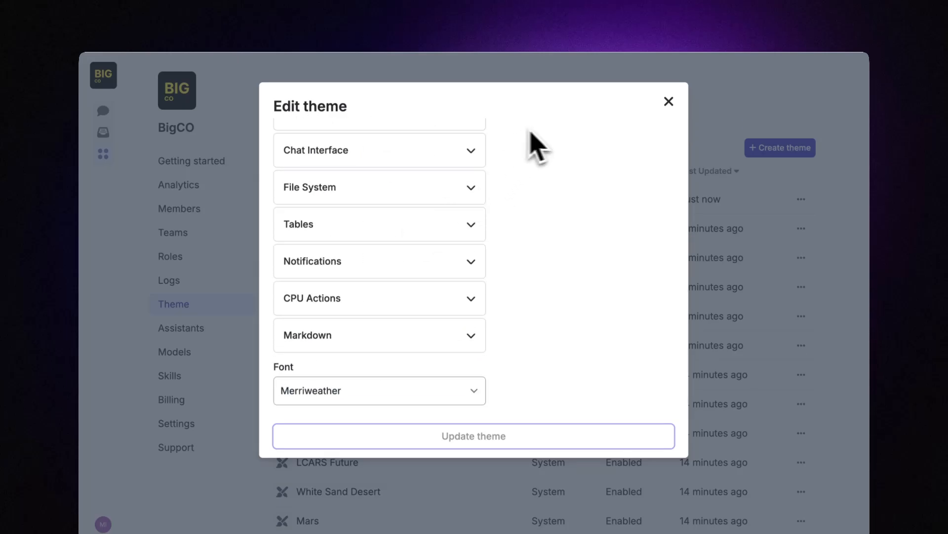
pyautogui.click(352, 272)
pyautogui.scroll(-3, 429, 272)
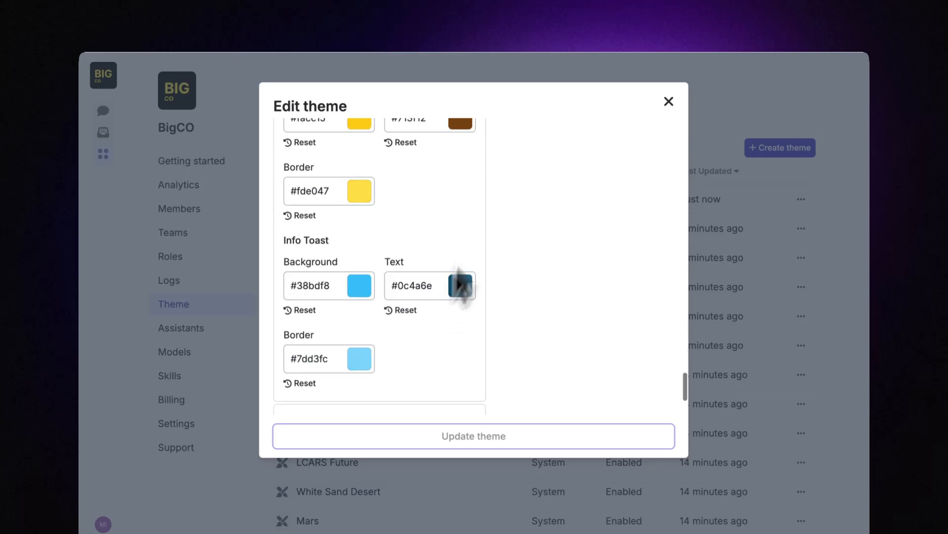
pyautogui.scroll(15, 489, 261)
pyautogui.scroll(10, 488, 270)
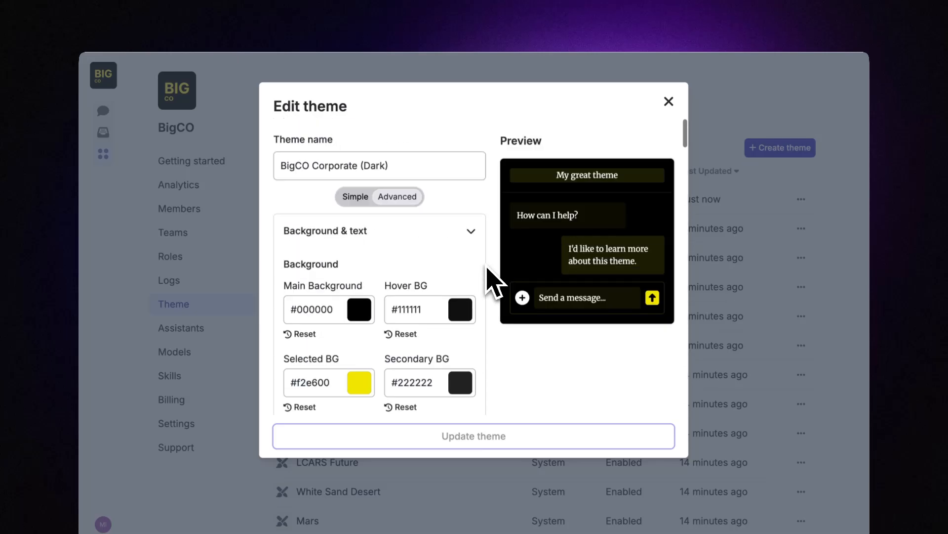
pyautogui.click(668, 102)
# Step: Switch the workspace to the BigCO Corporate (Dark) theme and start a new chat
pyautogui.click(103, 523)
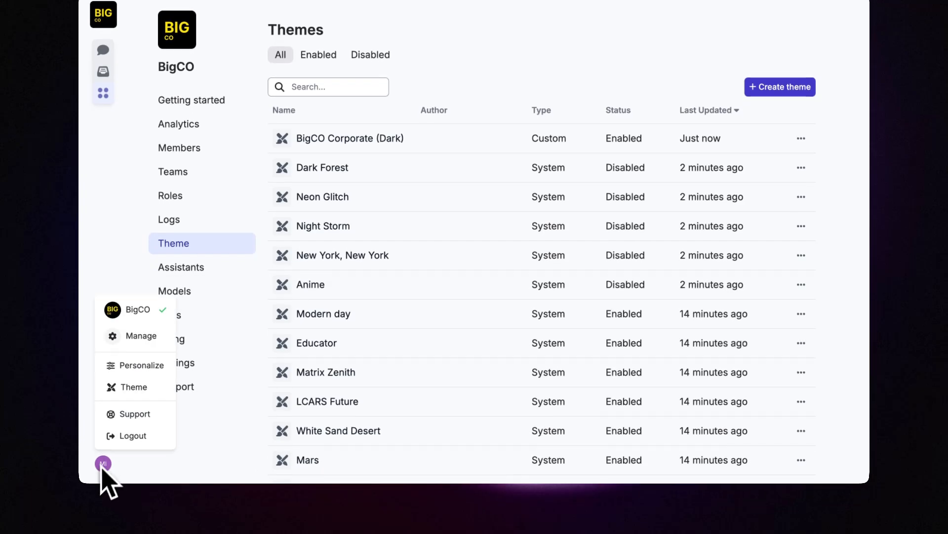
pyautogui.click(147, 383)
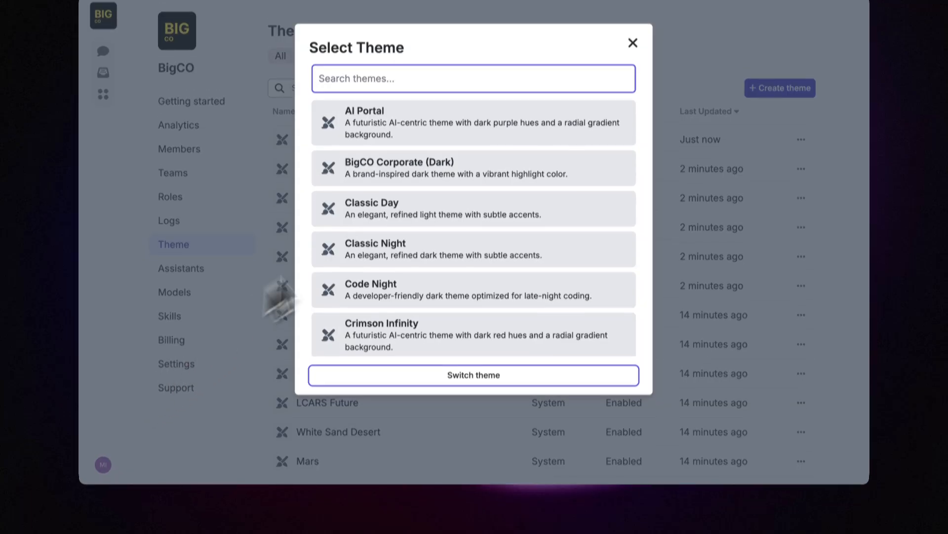
pyautogui.click(540, 177)
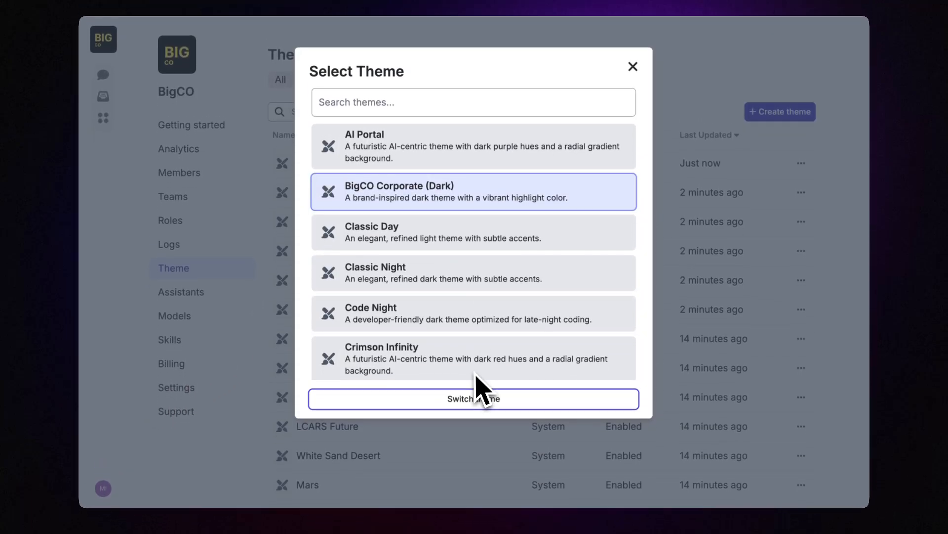
pyautogui.click(460, 412)
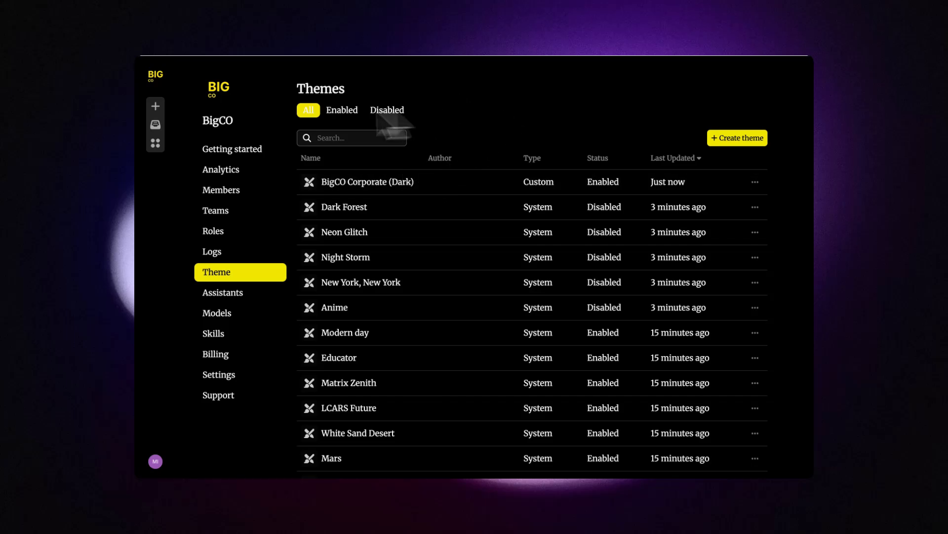
pyautogui.click(155, 106)
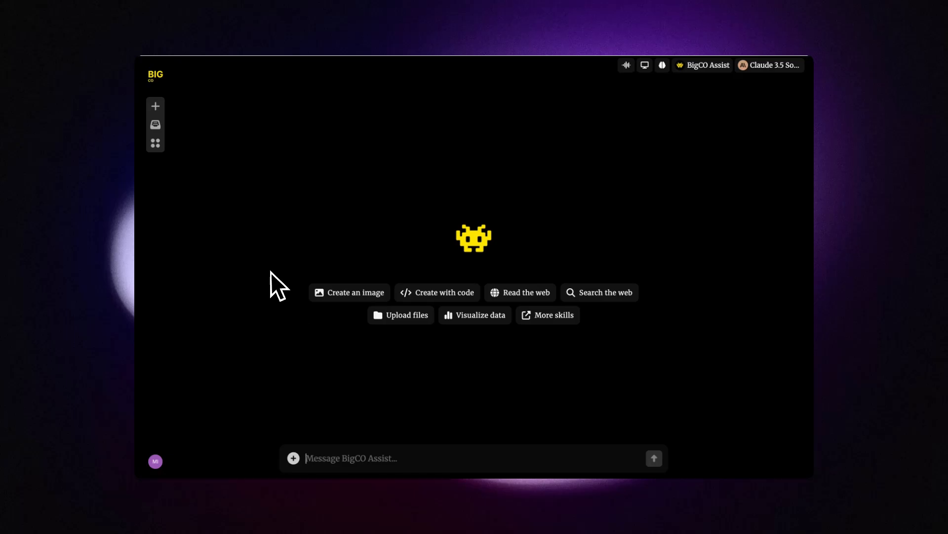
# Step: Open the workspace Members list and start adding a member, trying Bulk add before returning to manual entry
pyautogui.click(155, 461)
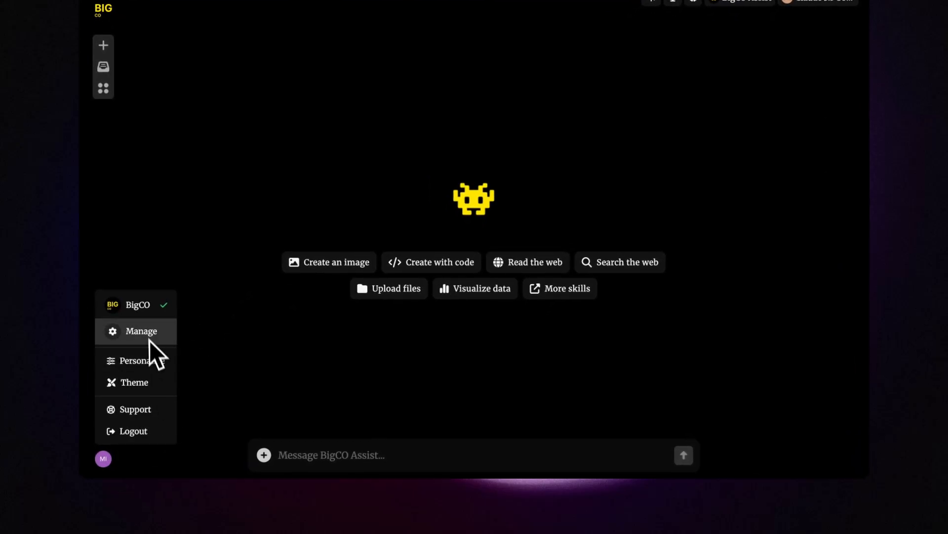
pyautogui.click(149, 340)
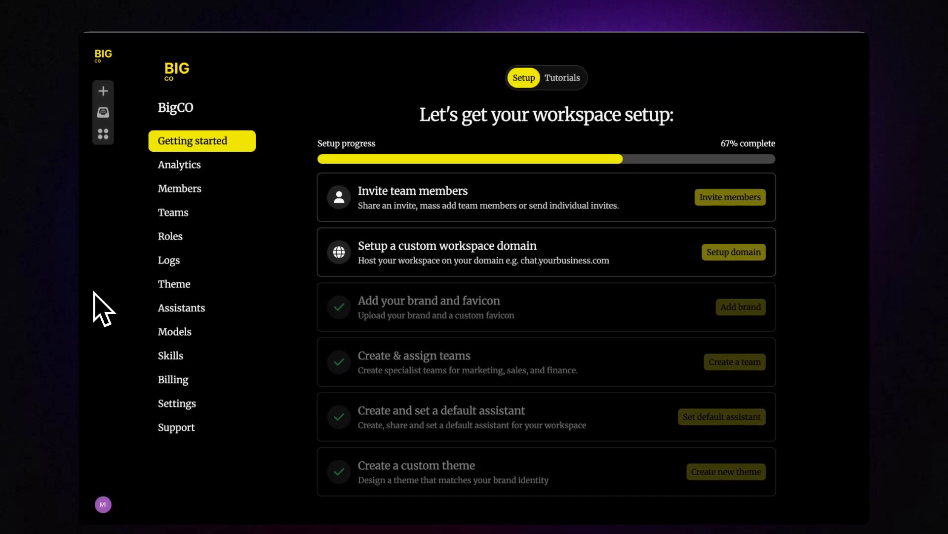
pyautogui.click(195, 191)
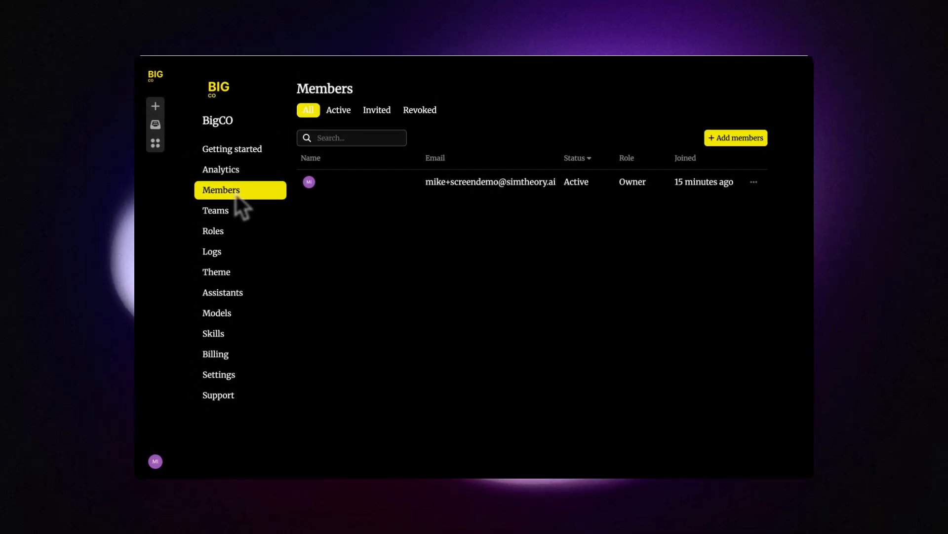
pyautogui.click(747, 143)
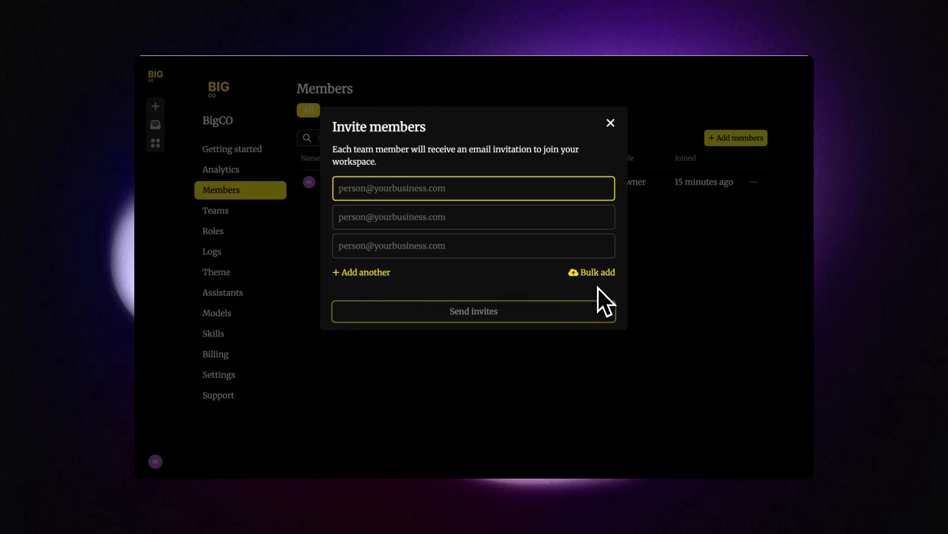
pyautogui.click(603, 272)
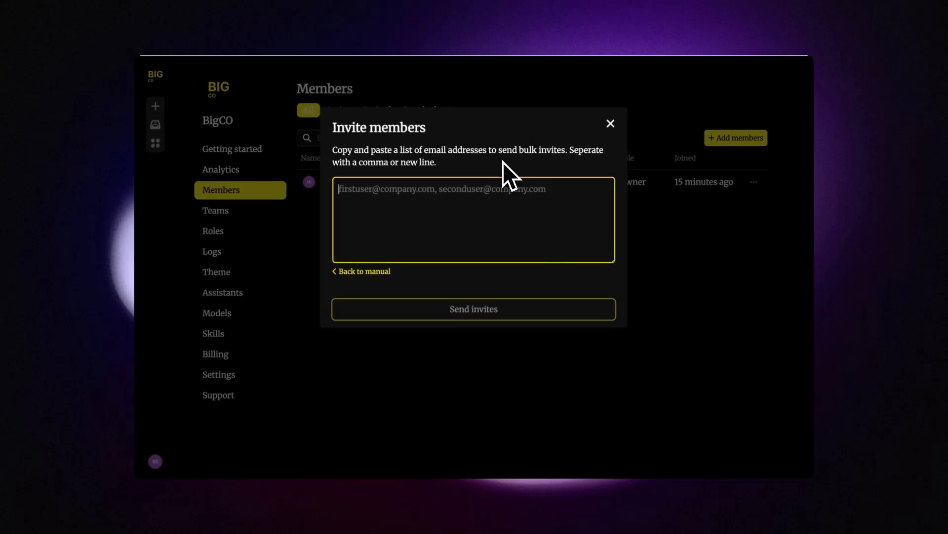
pyautogui.click(358, 271)
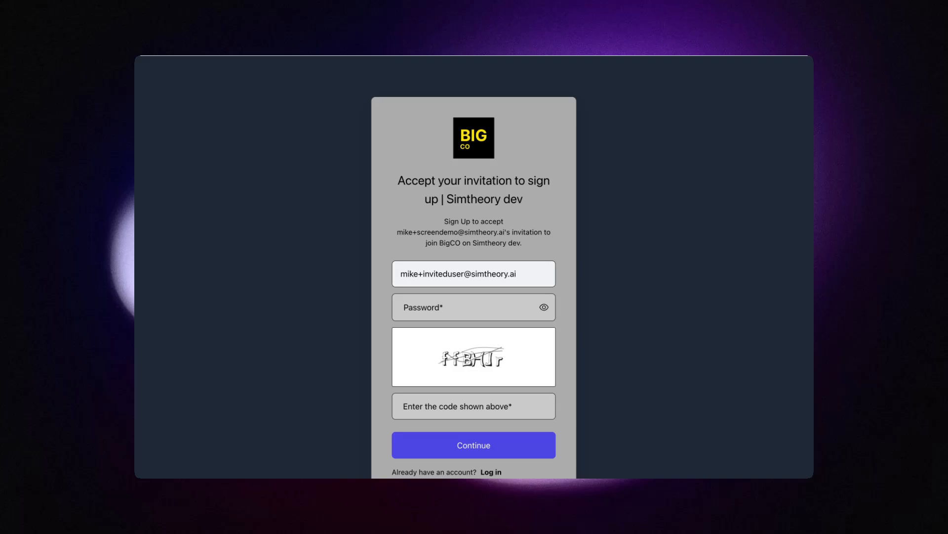
# Step: Enter the account password on the invitation sign-up page
pyautogui.moveTo(448, 200); pyautogui.dragTo(531, 210)
pyautogui.scroll(-3, 451, 155)
pyautogui.scroll(4, 449, 156)
pyautogui.click(427, 310)
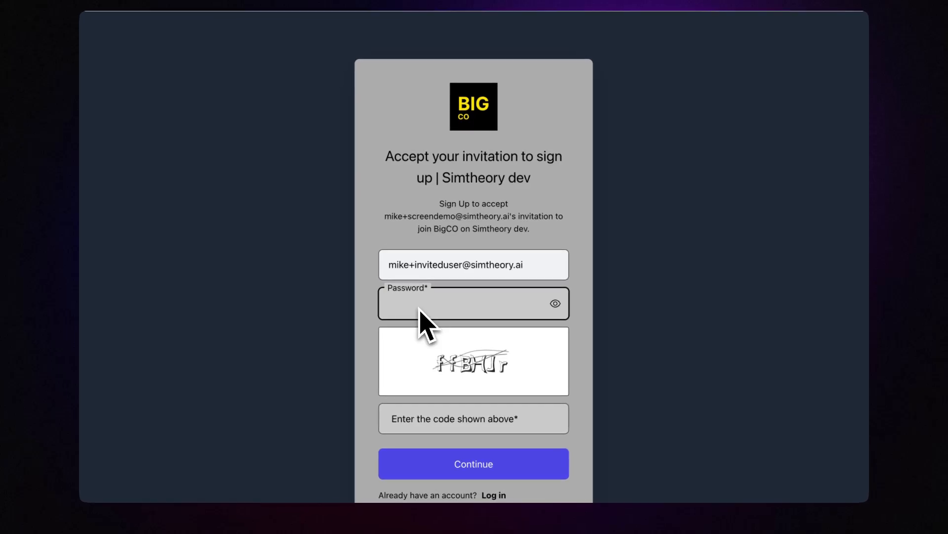
pyautogui.write('•••••••••')
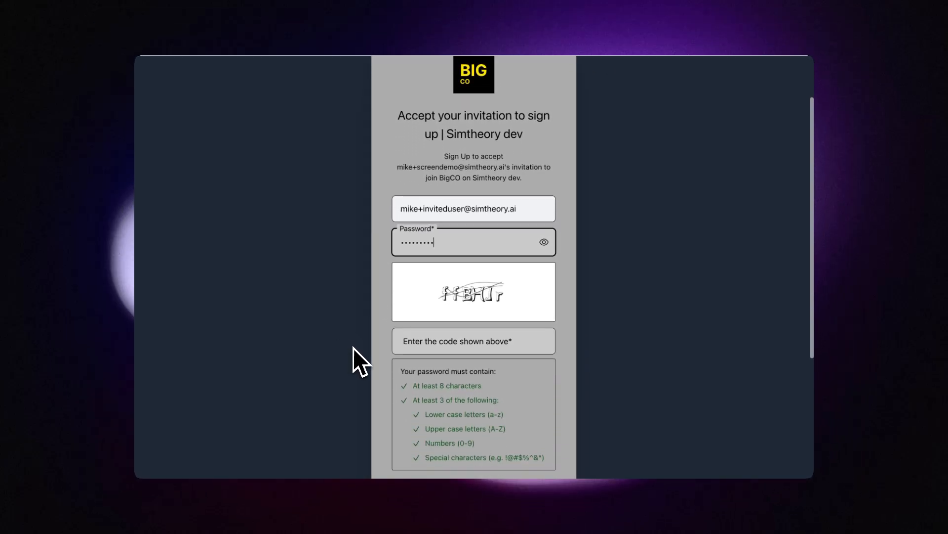
# Step: Type the verification code and submit the sign-up form
pyautogui.scroll(-3, 354, 347)
pyautogui.click(449, 286)
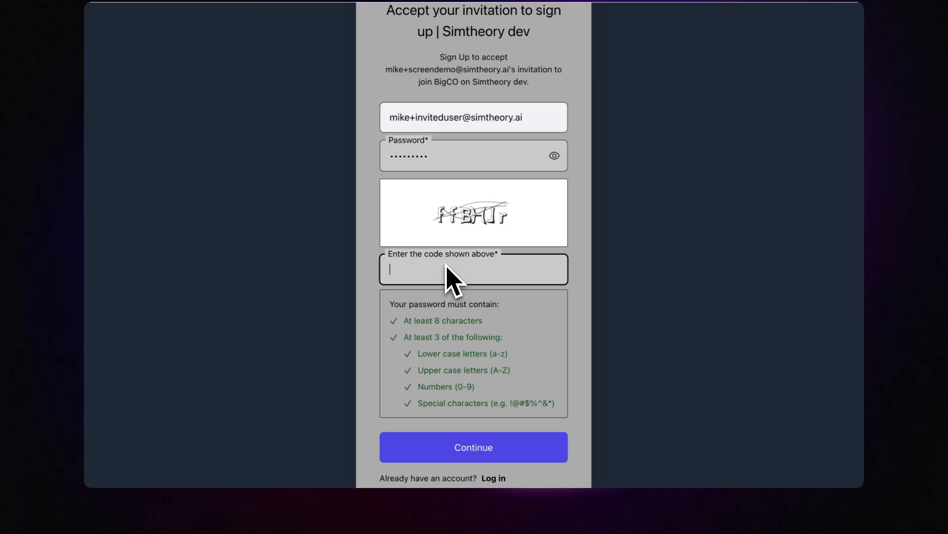
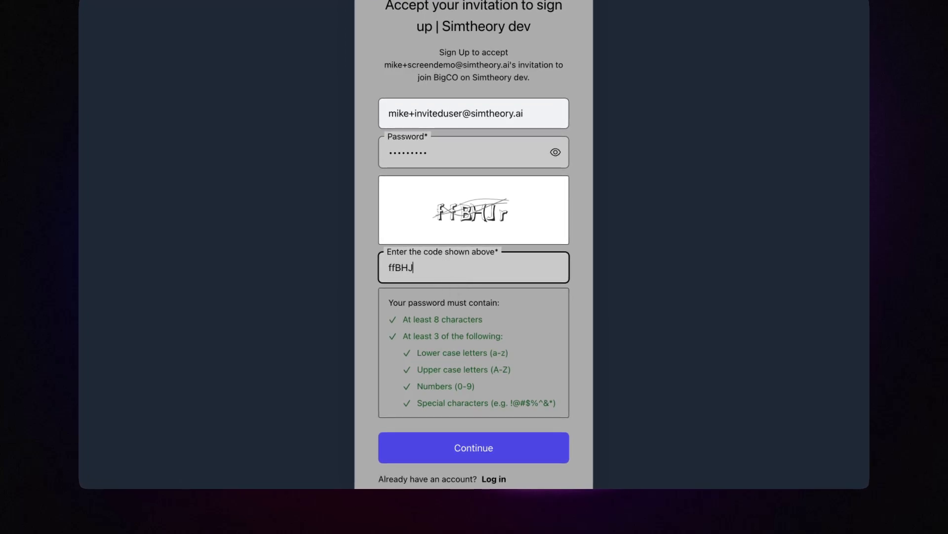
pyautogui.click(360, 328)
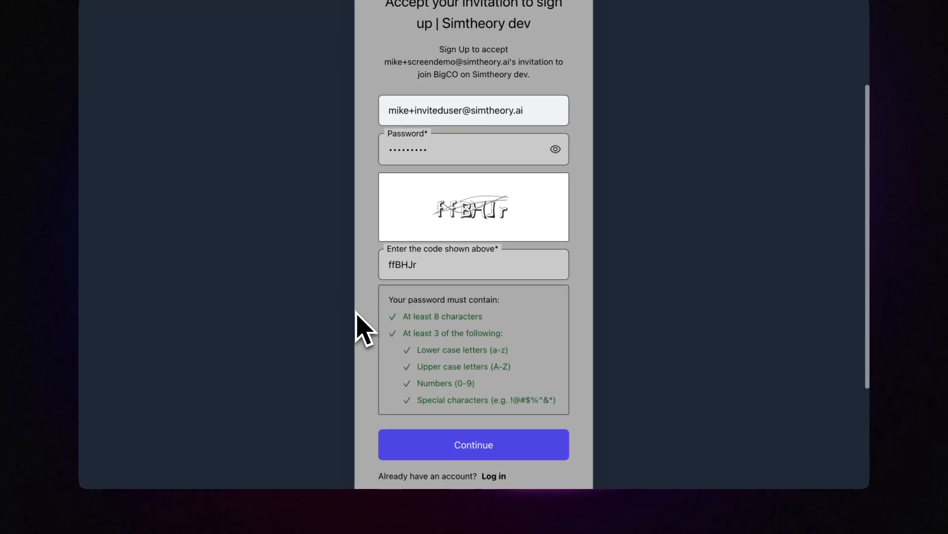
pyautogui.scroll(-2, 360, 328)
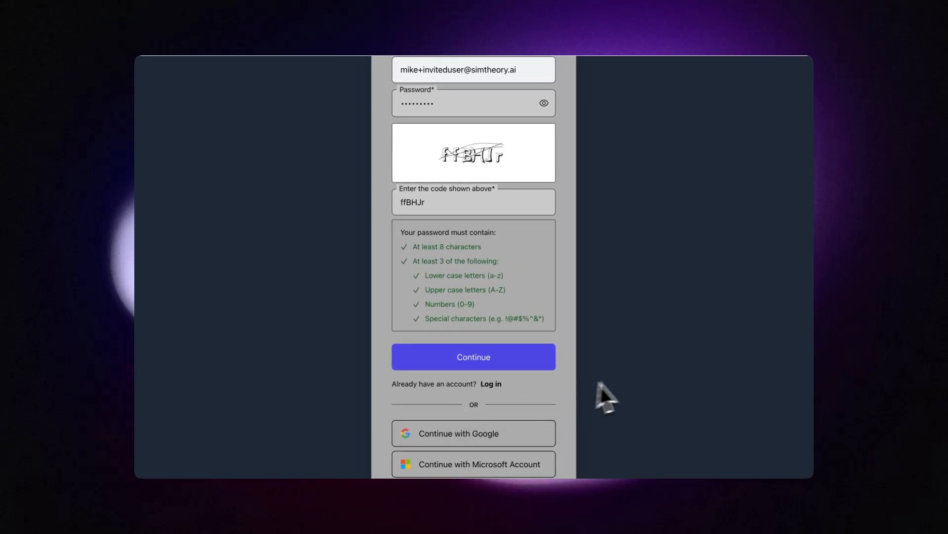
pyautogui.scroll(-1, 627, 387)
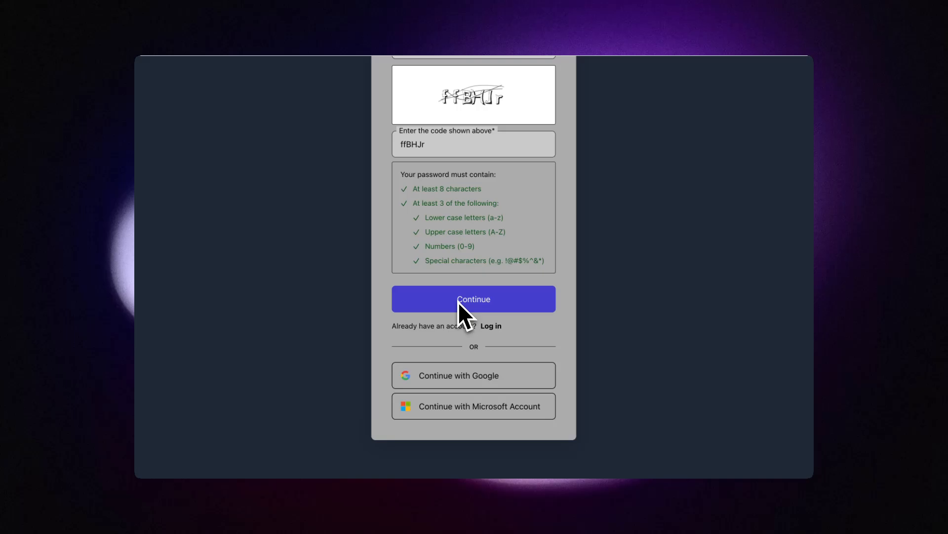
pyautogui.scroll(3, 458, 301)
pyautogui.scroll(-1, 458, 302)
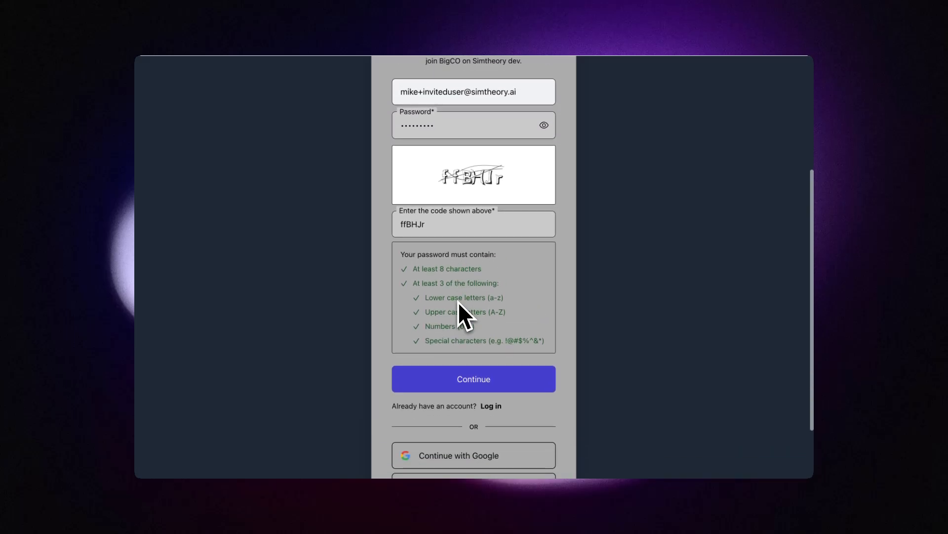
pyautogui.click(453, 388)
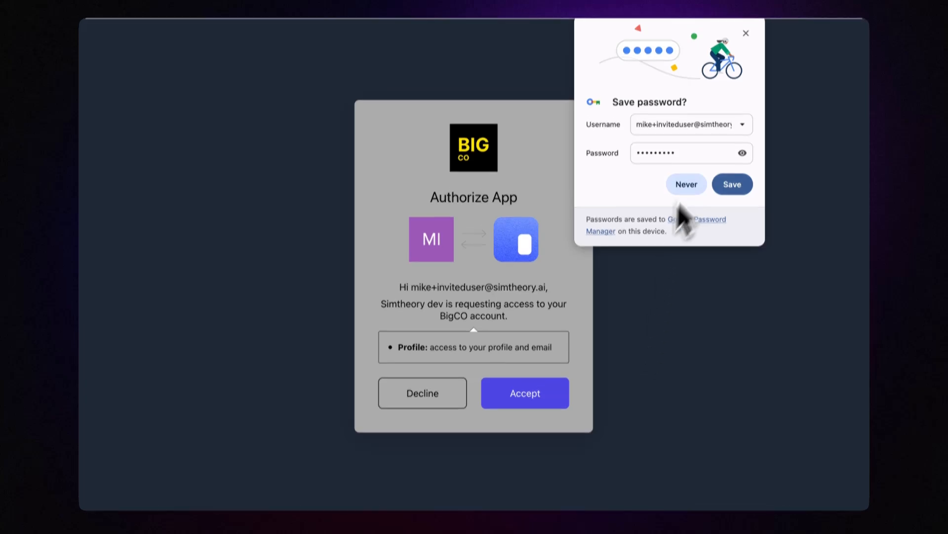
# Step: Dismiss the save-password prompt and look over the new member's account menu, assistants and models
pyautogui.click(746, 30)
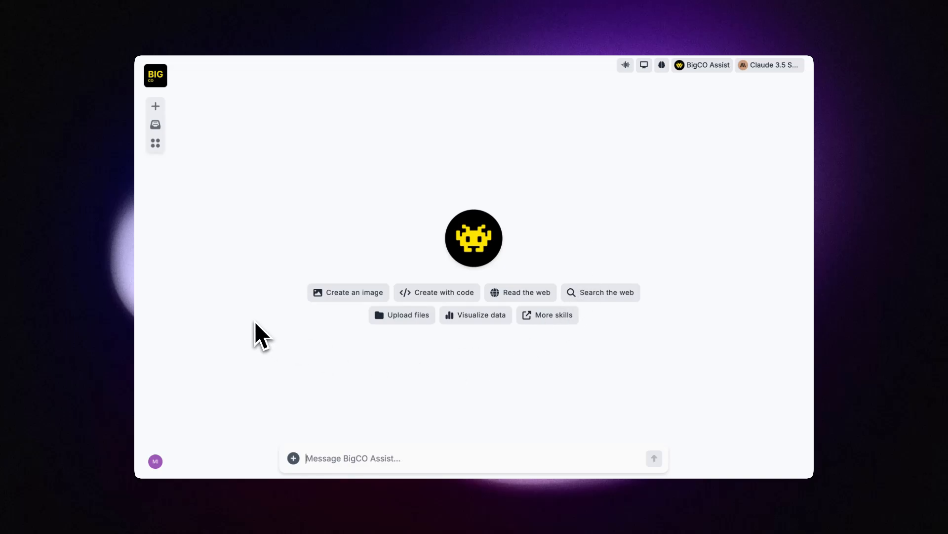
pyautogui.click(155, 461)
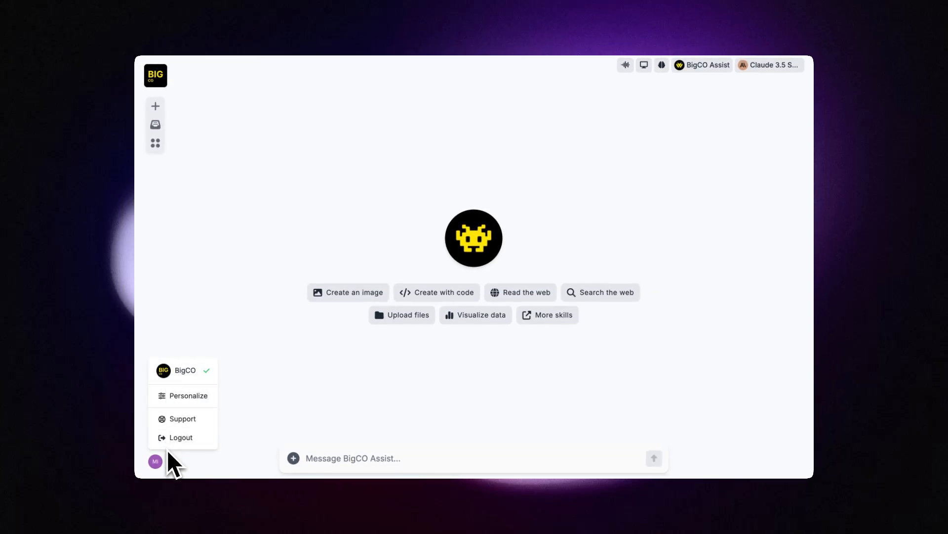
pyautogui.click(279, 408)
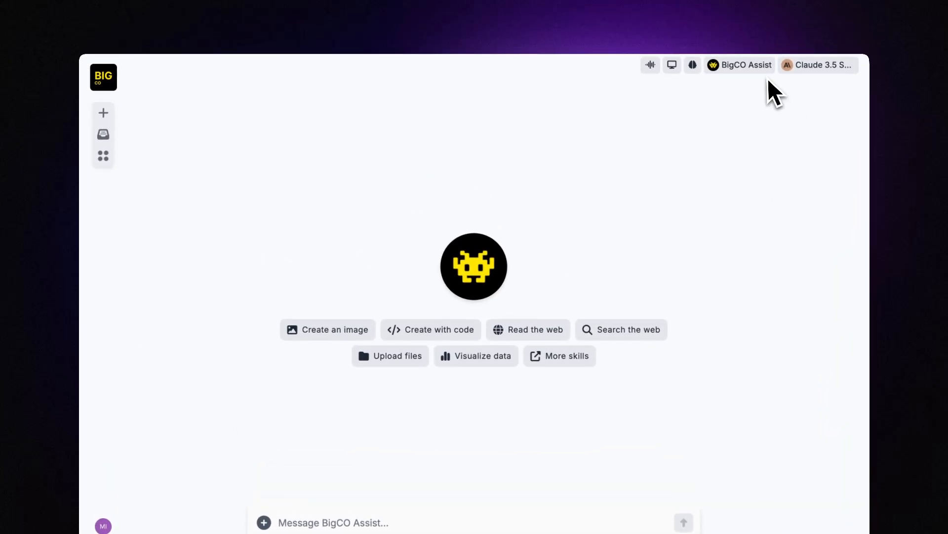
pyautogui.click(761, 69)
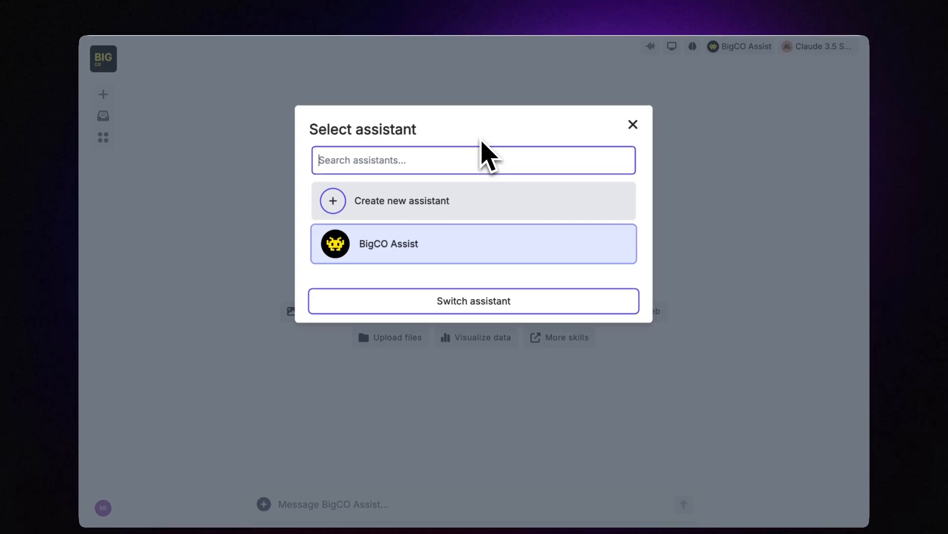
pyautogui.click(633, 125)
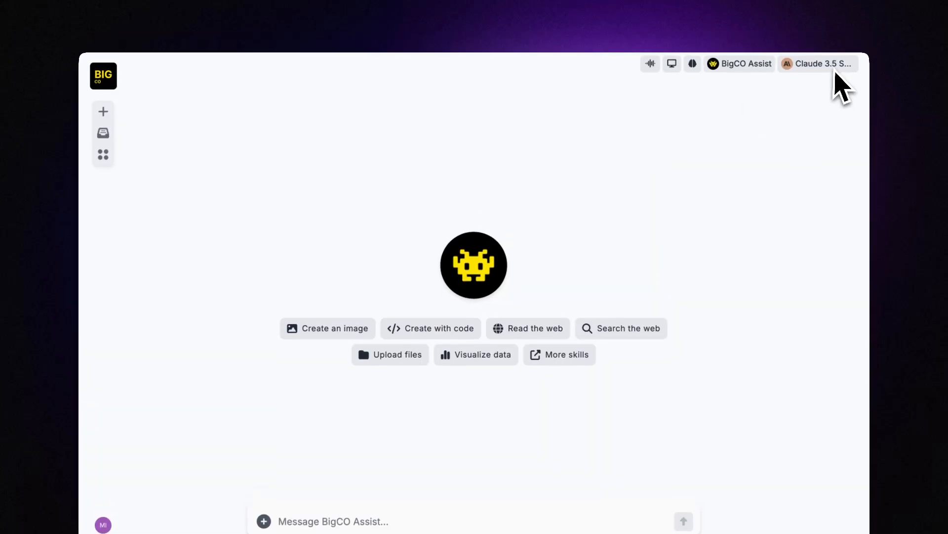
pyautogui.click(835, 72)
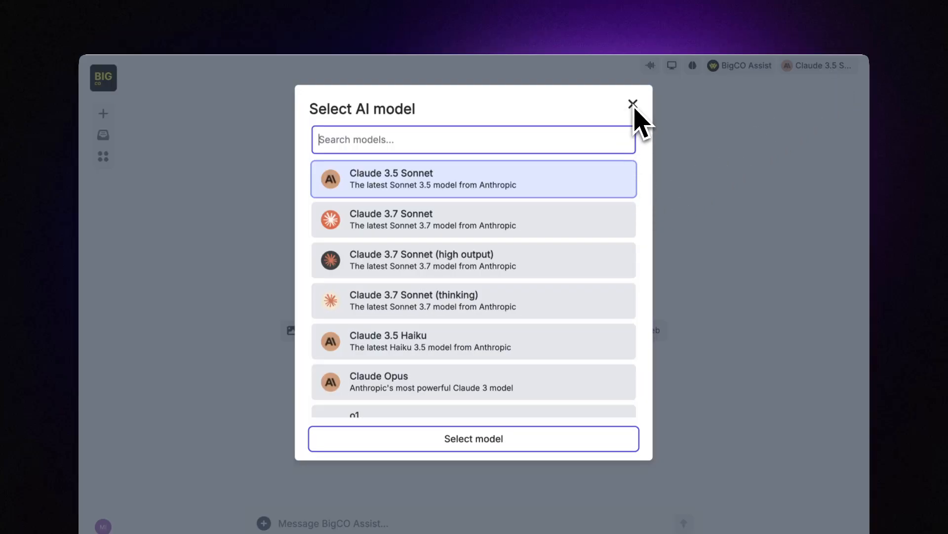
pyautogui.scroll(-10, 568, 276)
pyautogui.scroll(10, 561, 294)
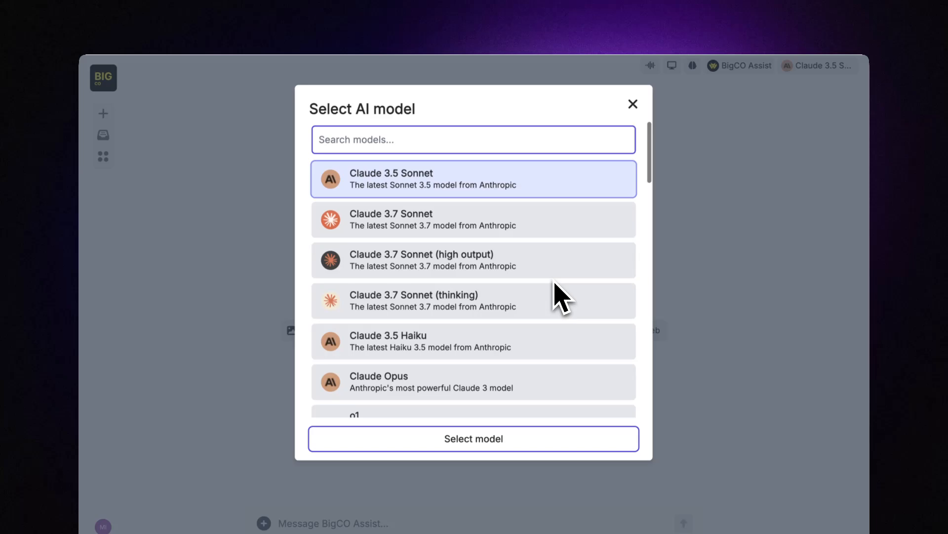
pyautogui.click(632, 103)
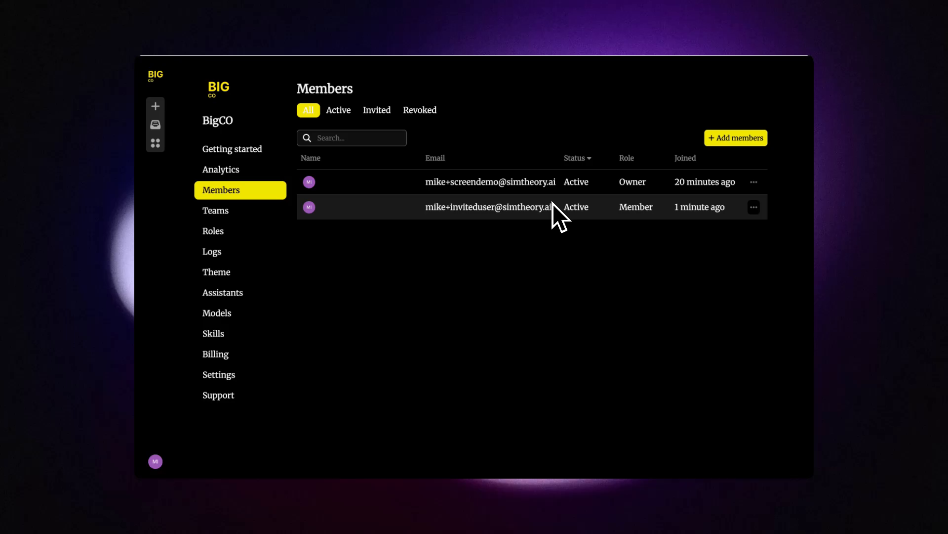
# Step: Add the invited member to the Marketing team
pyautogui.click(754, 207)
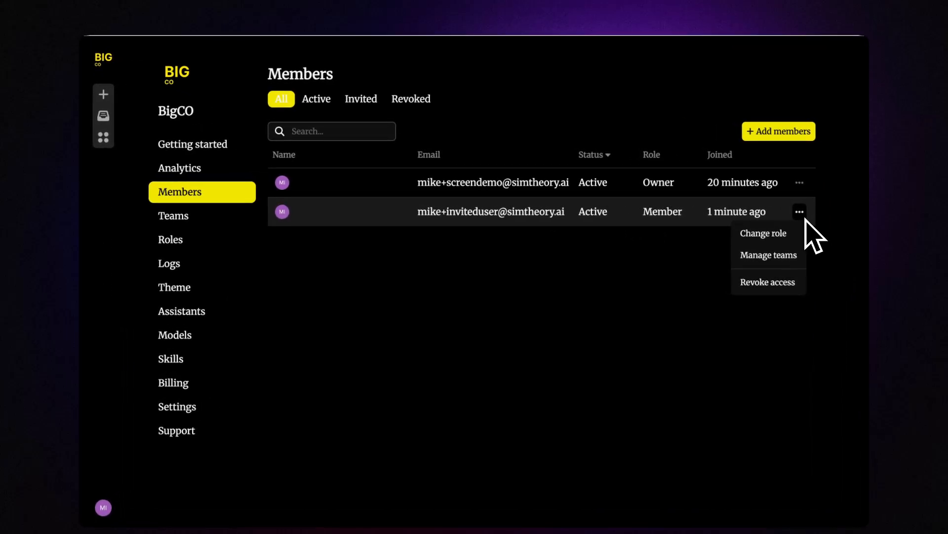
pyautogui.click(777, 258)
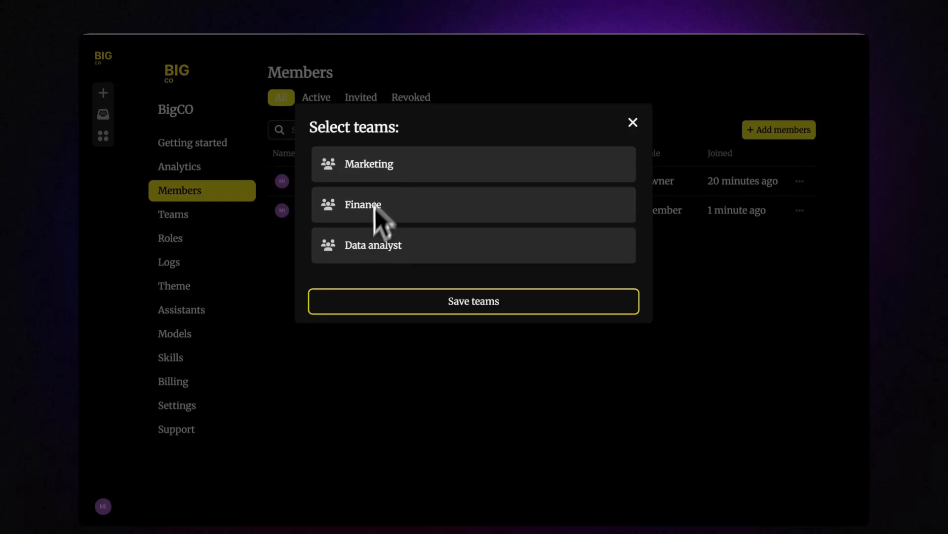
pyautogui.click(384, 168)
pyautogui.click(446, 301)
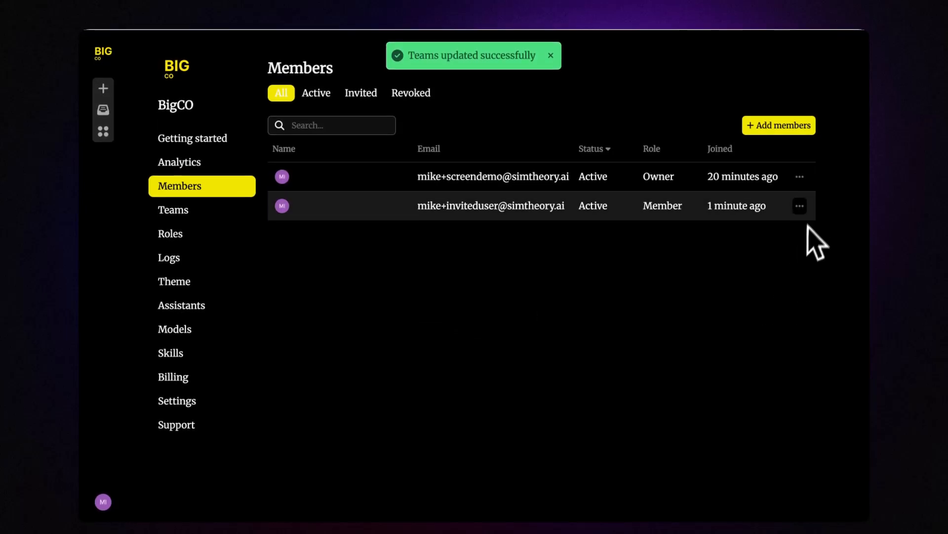
# Step: Change the invited member's role to Model trial
pyautogui.click(803, 209)
pyautogui.click(780, 228)
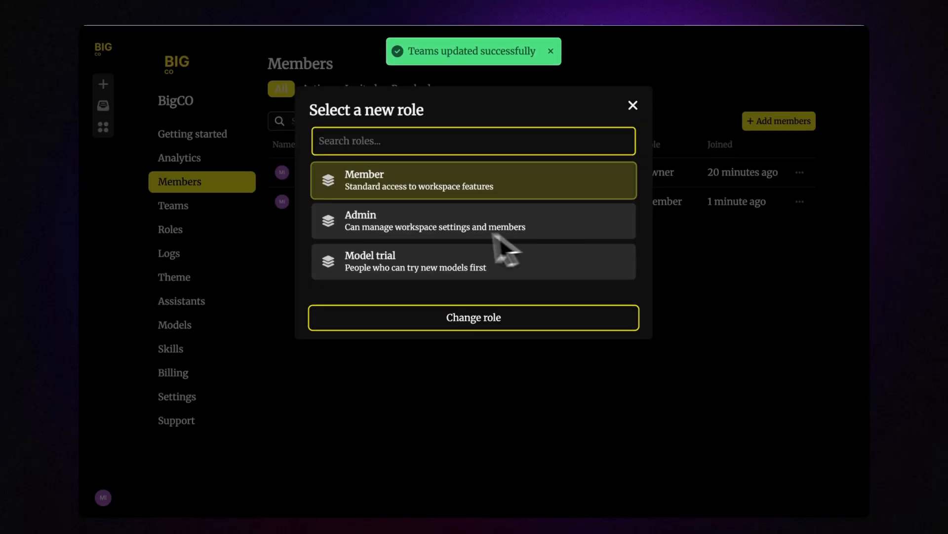
pyautogui.click(390, 260)
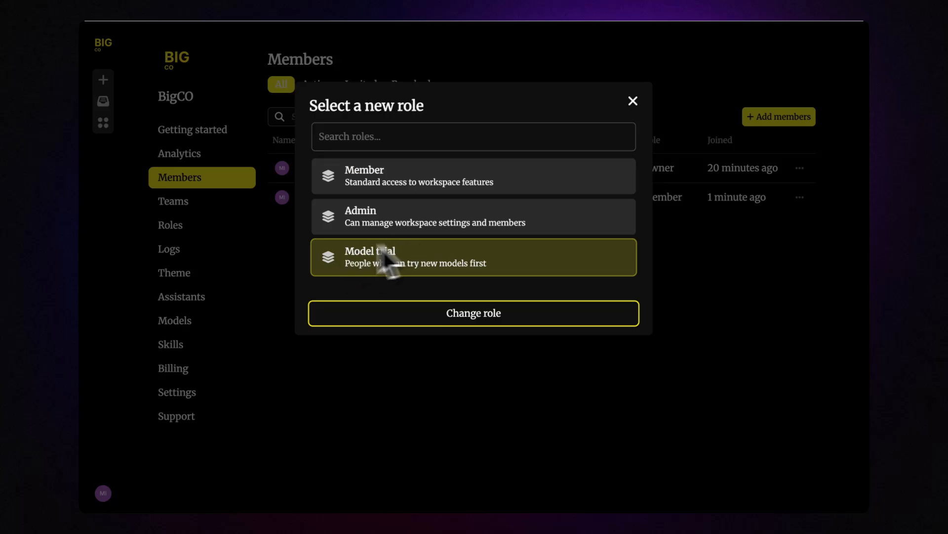
pyautogui.click(453, 318)
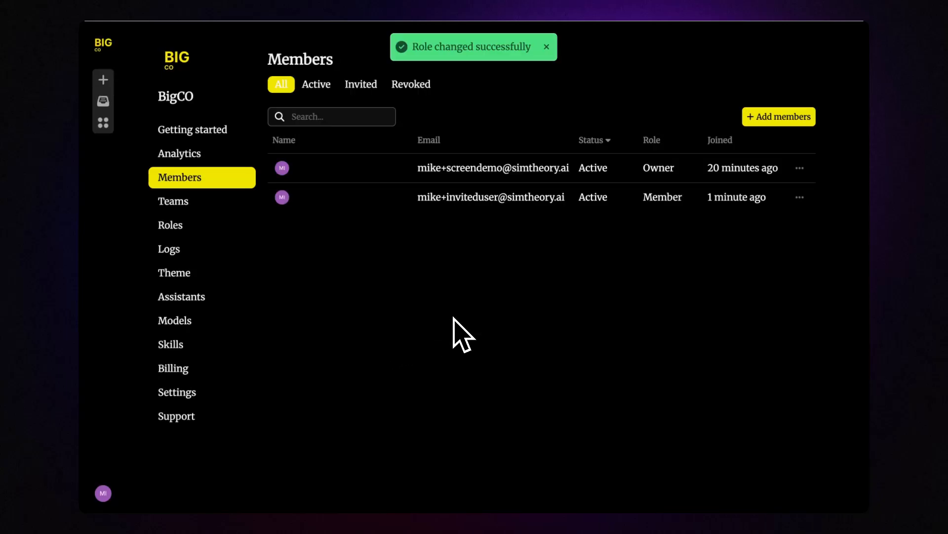
# Step: Change the invited member's role back to Member
pyautogui.click(801, 199)
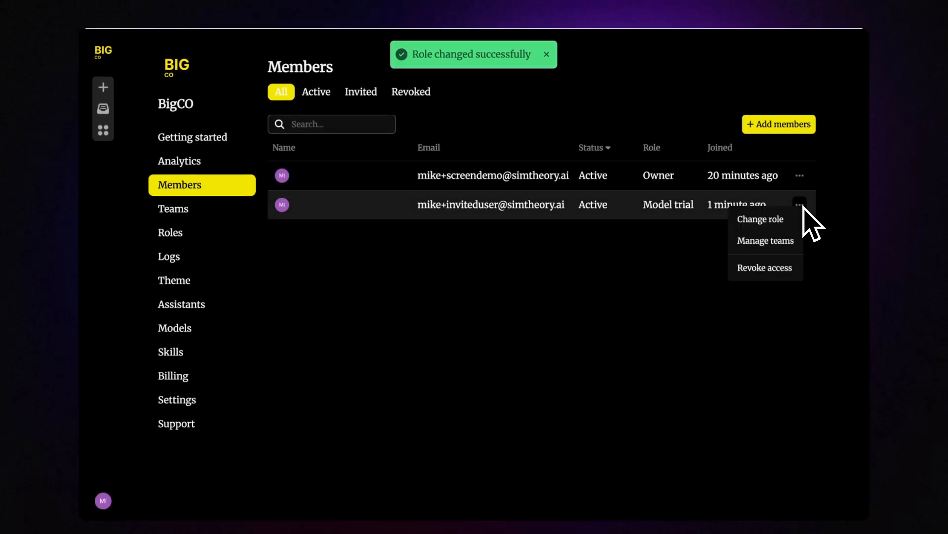
pyautogui.click(760, 219)
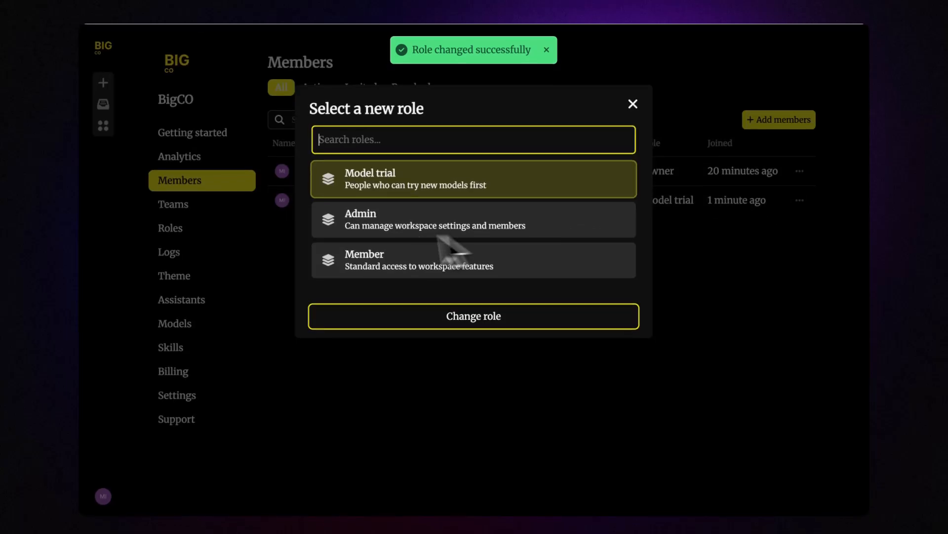
pyautogui.click(388, 251)
pyautogui.click(393, 230)
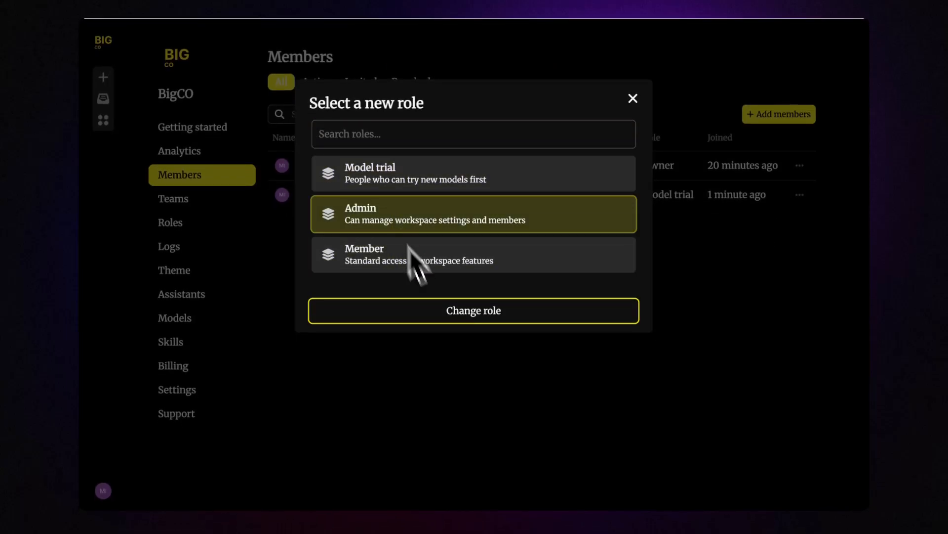
pyautogui.click(420, 261)
pyautogui.click(452, 321)
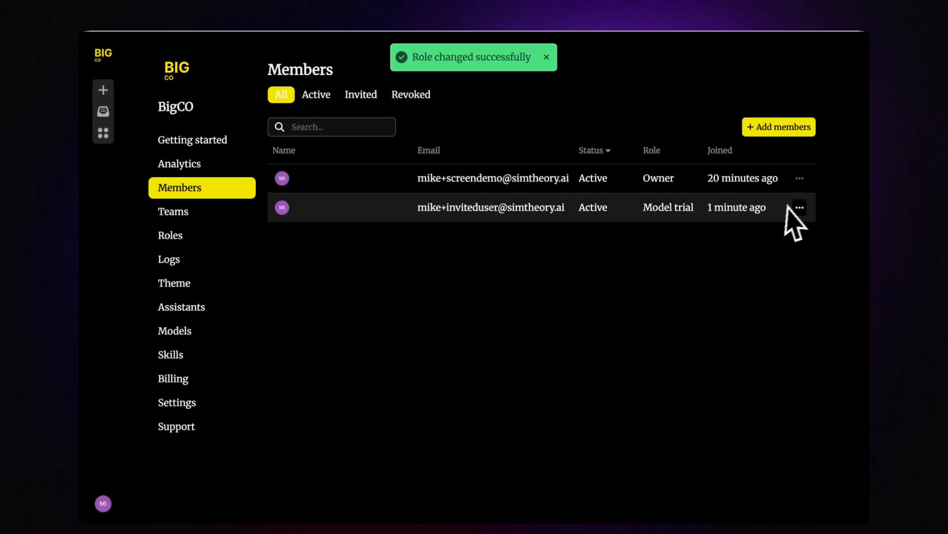
pyautogui.click(800, 194)
pyautogui.click(665, 265)
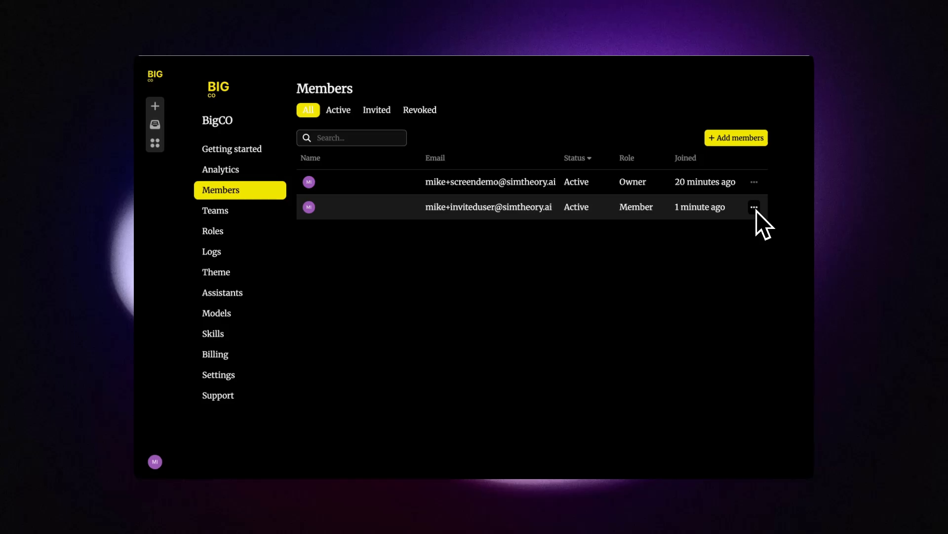
pyautogui.click(755, 208)
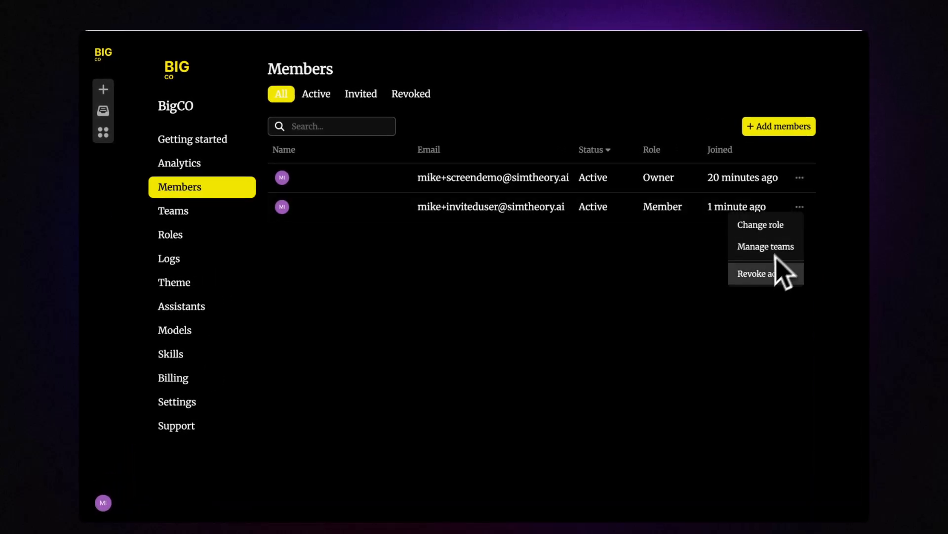
pyautogui.click(760, 274)
pyautogui.click(487, 217)
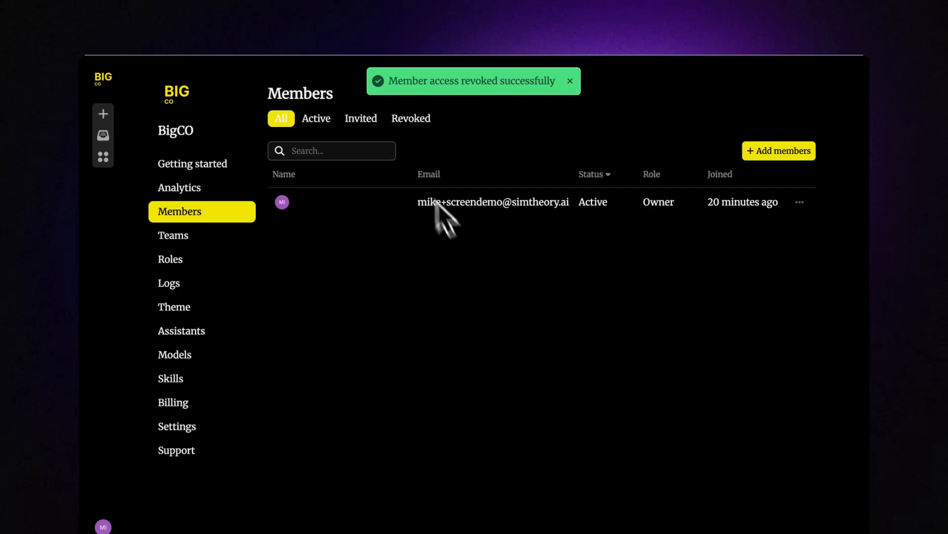
pyautogui.click(412, 120)
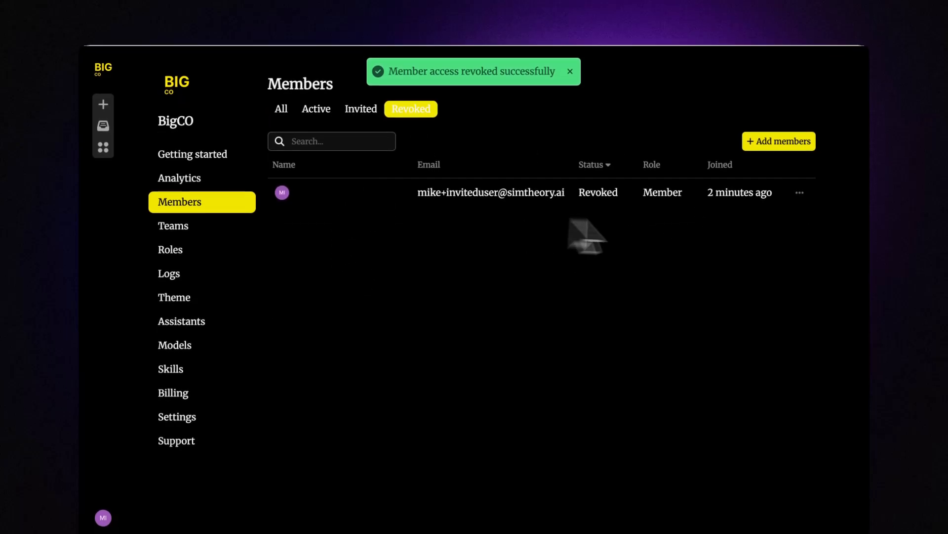
pyautogui.click(800, 202)
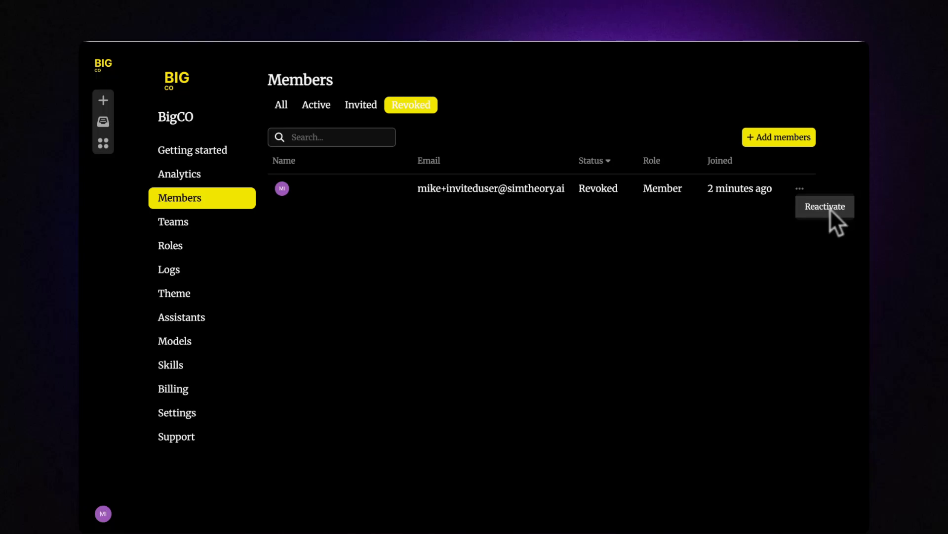
pyautogui.click(825, 206)
pyautogui.click(537, 228)
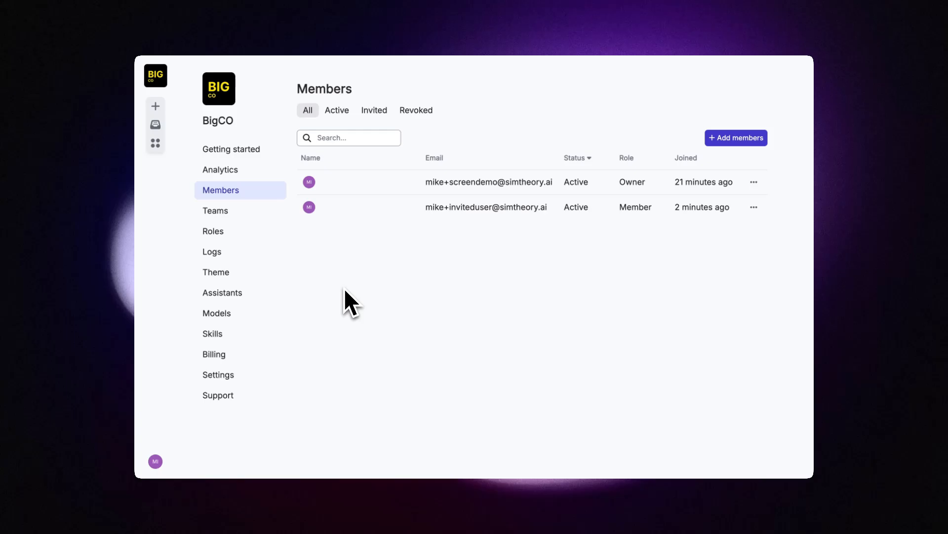
# Step: Open the workspace Models page and confirm the Disabled filter lists no models
pyautogui.click(221, 314)
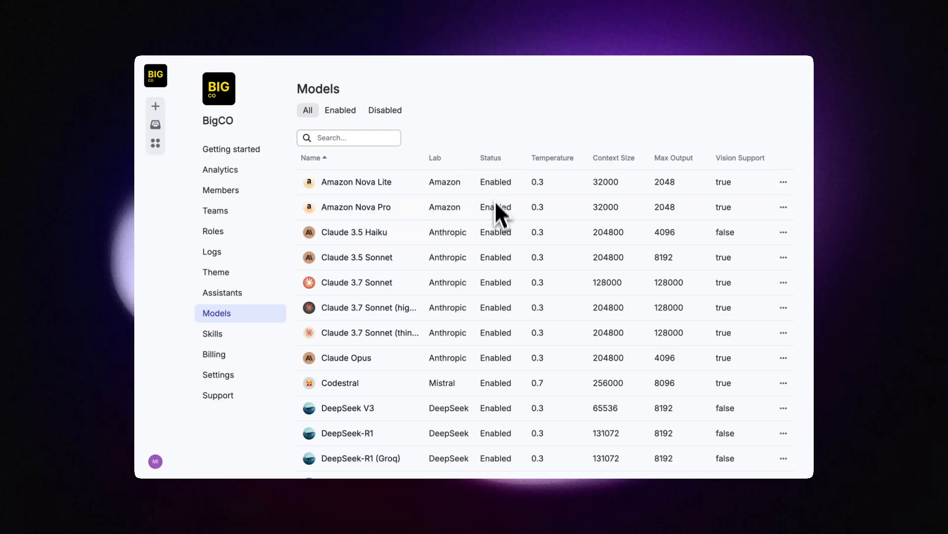
pyautogui.click(395, 113)
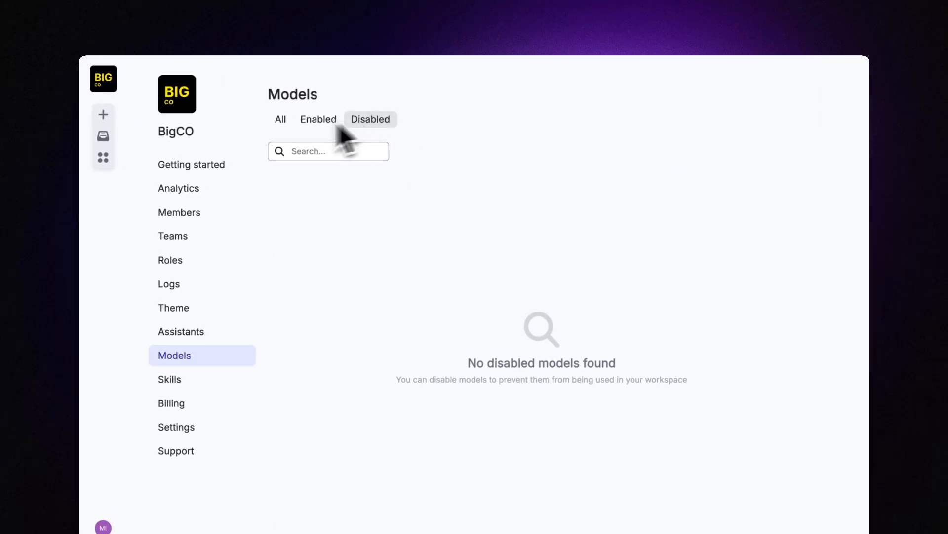
pyautogui.click(280, 120)
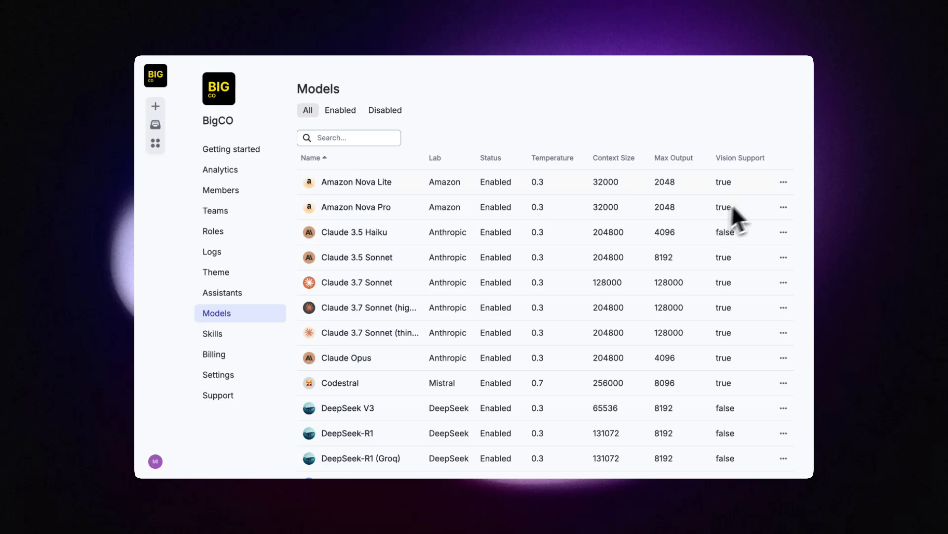
# Step: Disable Amazon Nova Lite and Amazon Nova Pro, confirming them under the Disabled filter
pyautogui.click(784, 182)
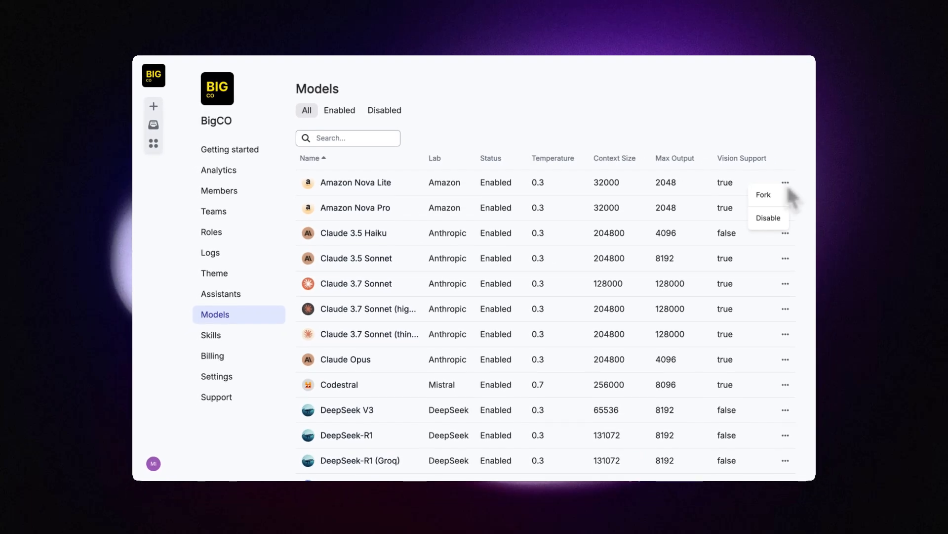
pyautogui.click(763, 221)
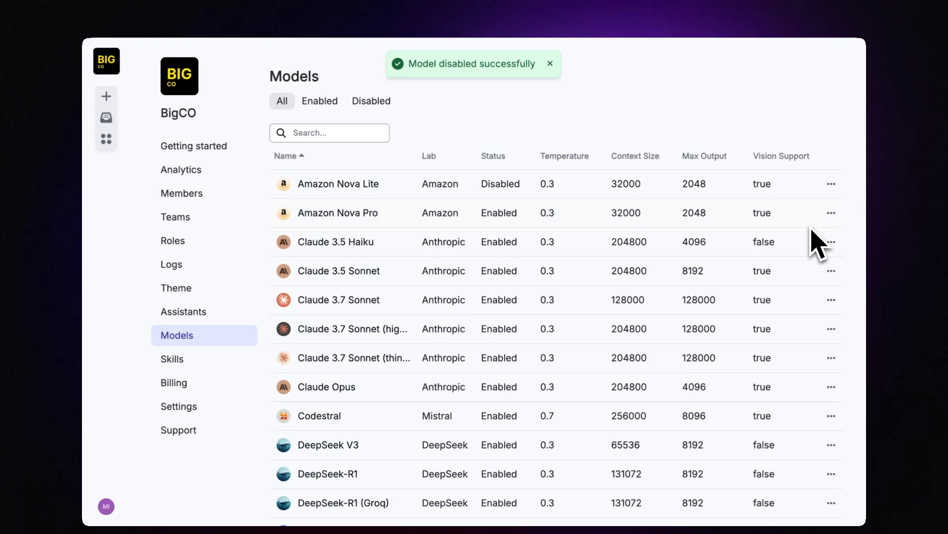
pyautogui.click(834, 215)
pyautogui.click(812, 258)
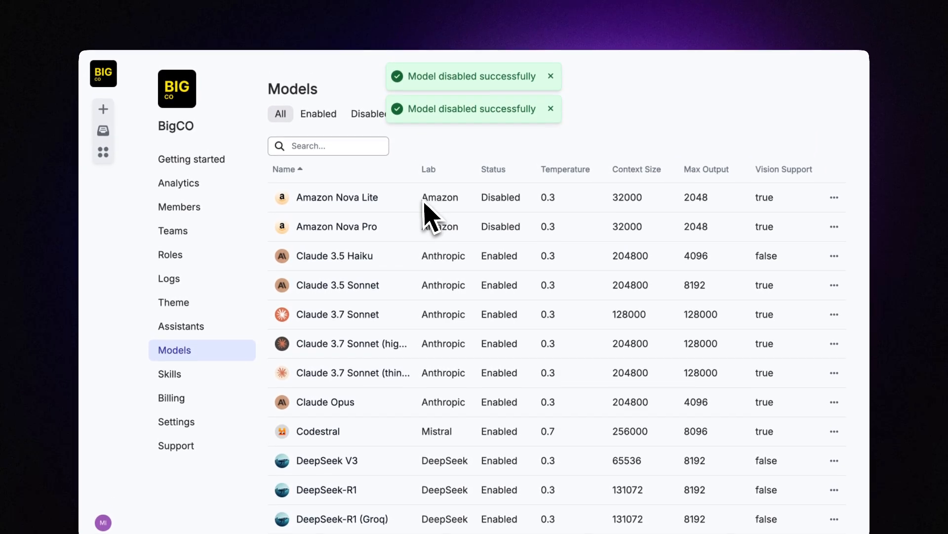
pyautogui.click(366, 121)
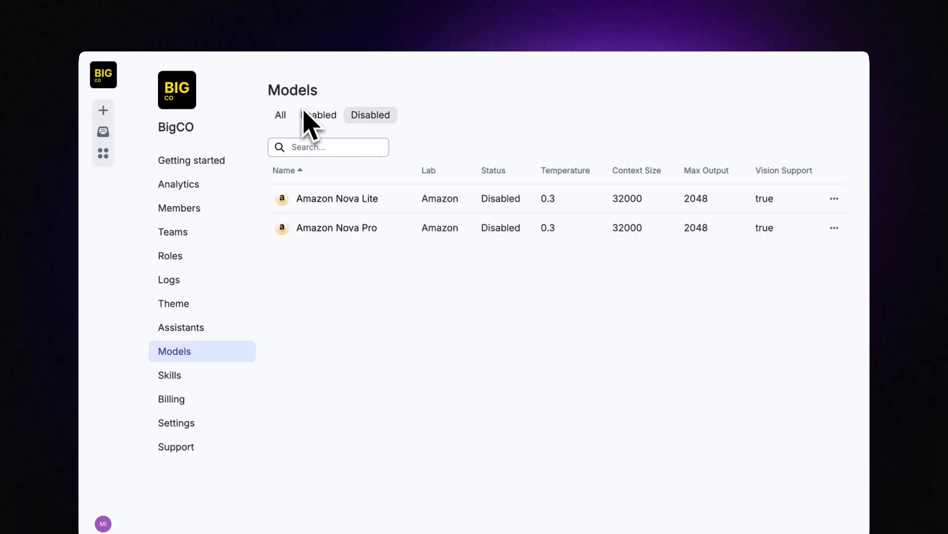
pyautogui.click(278, 116)
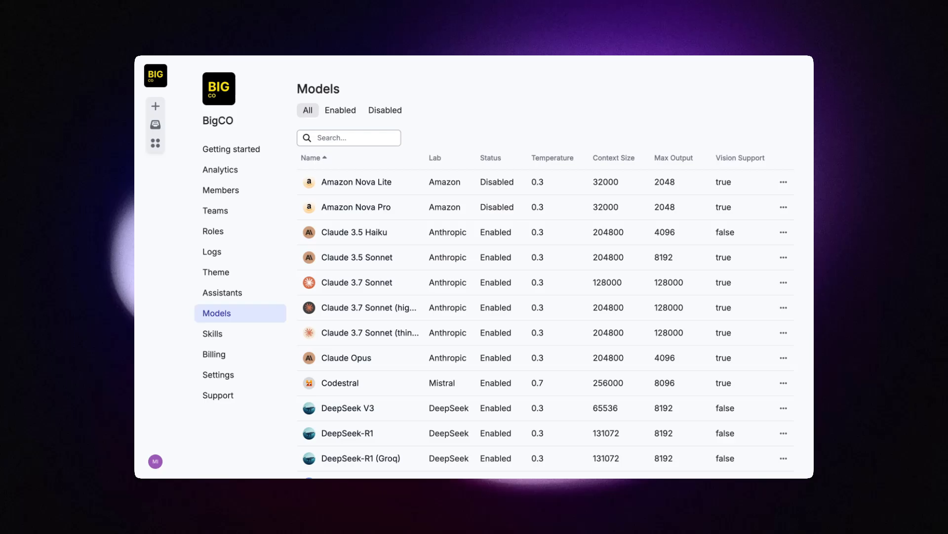
# Step: Scroll the Models table down to Claude 3.7 Sonnet and open its actions menu
pyautogui.scroll(-10, 549, 321)
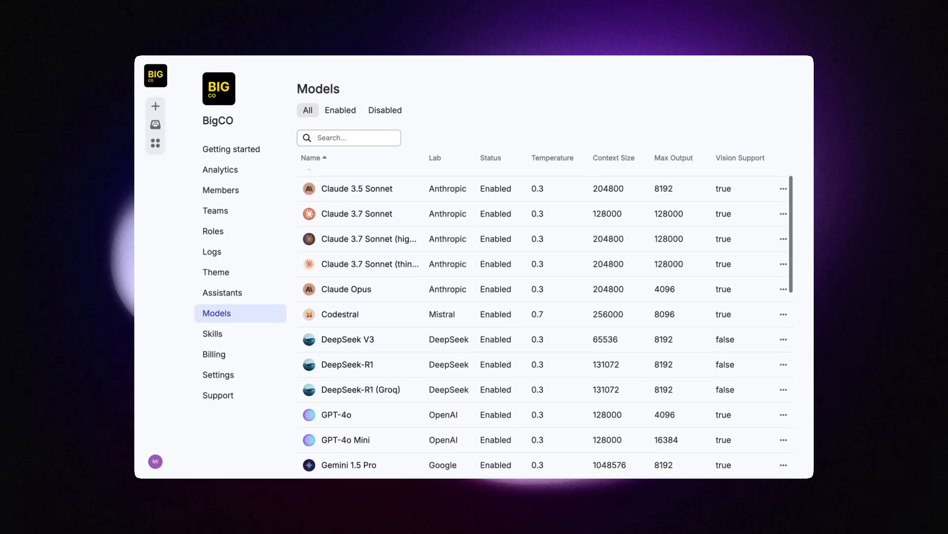
pyautogui.scroll(-3, 547, 324)
pyautogui.scroll(15, 547, 324)
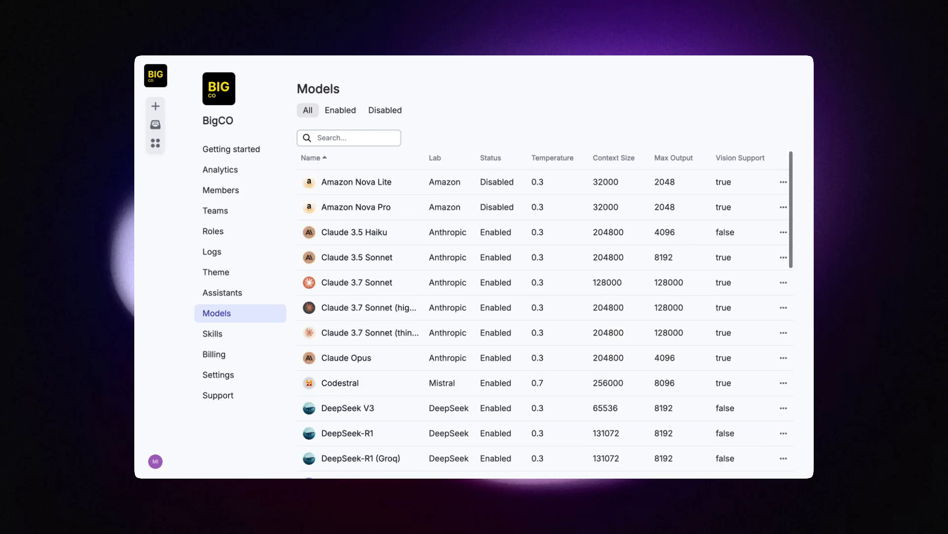
pyautogui.scroll(-1, 512, 233)
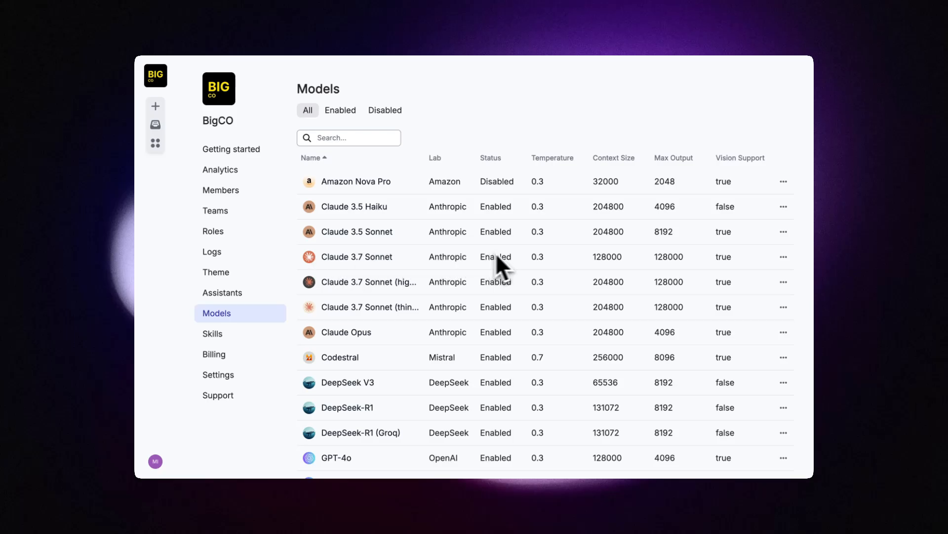
pyautogui.click(783, 257)
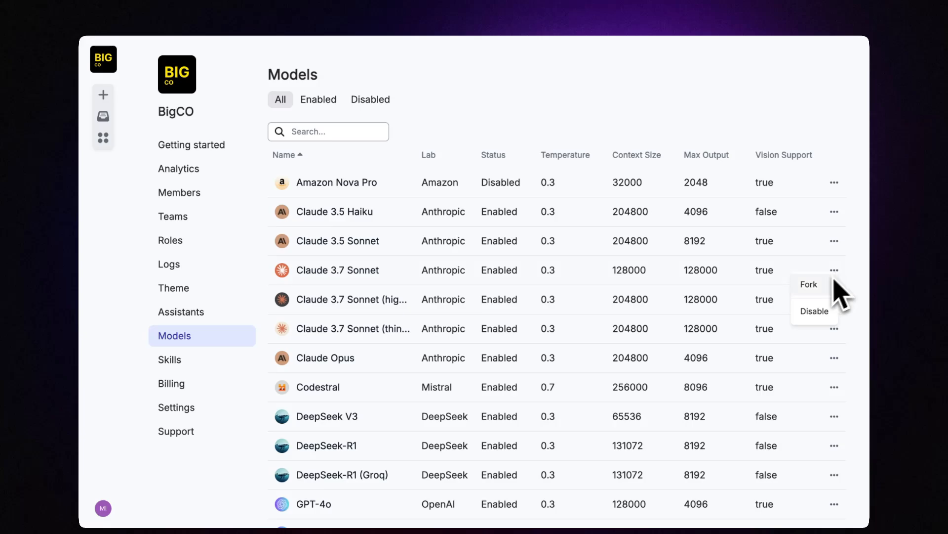
# Step: Start a fork of Claude 3.7 Sonnet and look at its custom name and system prompt fields
pyautogui.click(818, 287)
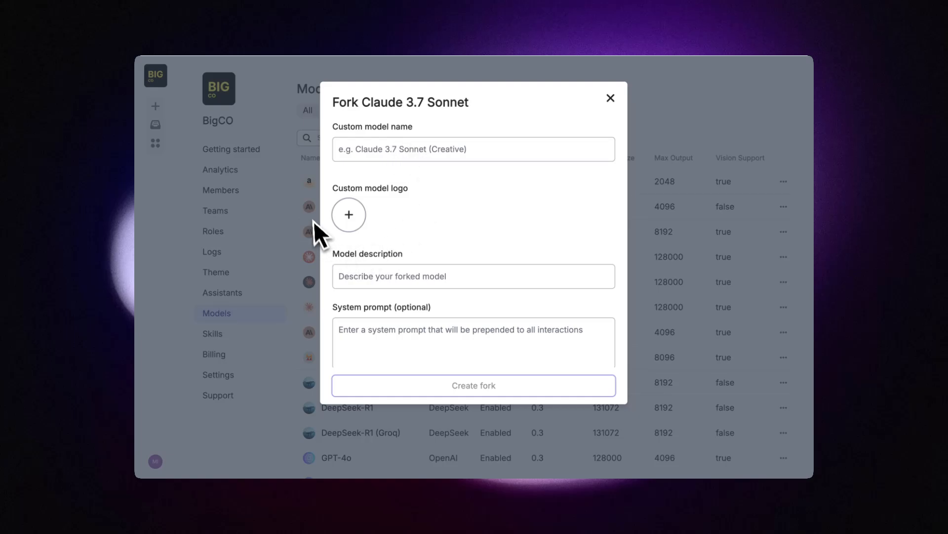
pyautogui.click(347, 152)
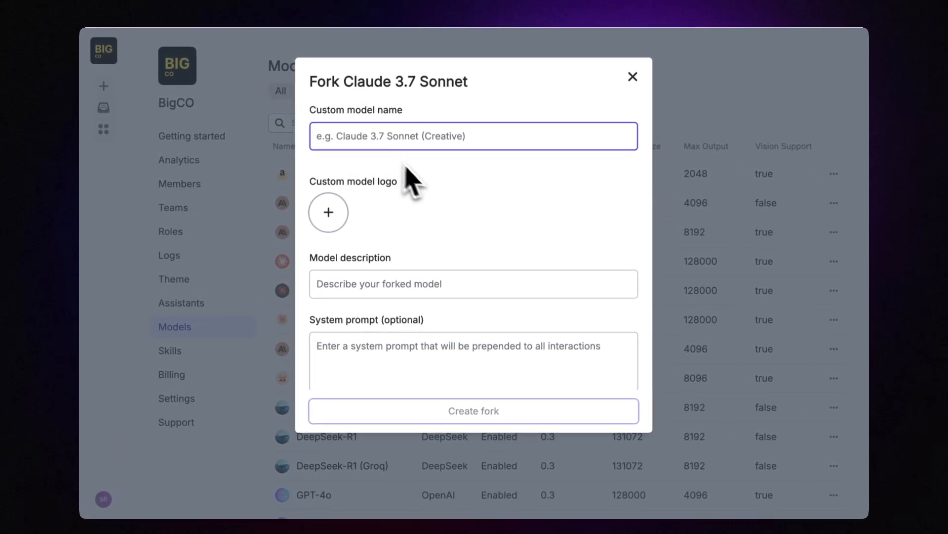
pyautogui.scroll(-3, 451, 271)
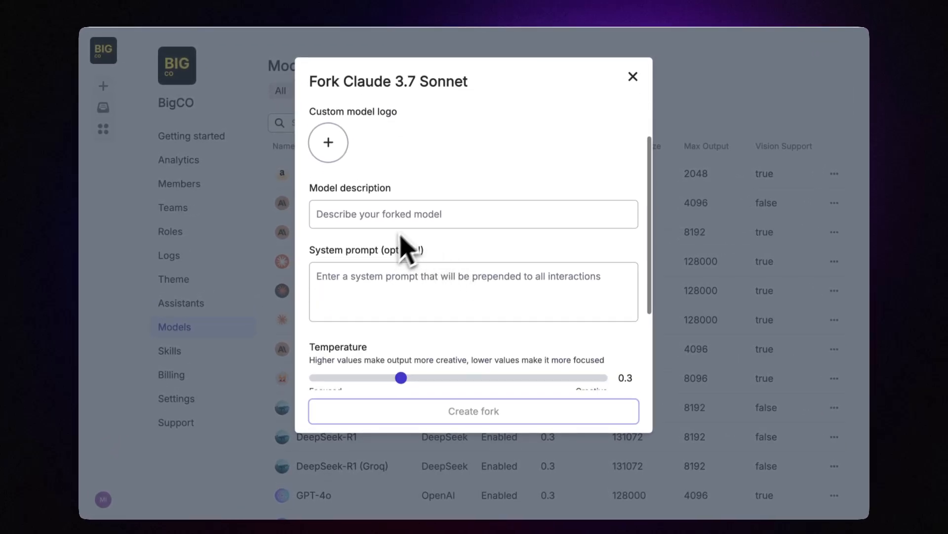
pyautogui.click(421, 283)
pyautogui.scroll(-3, 421, 284)
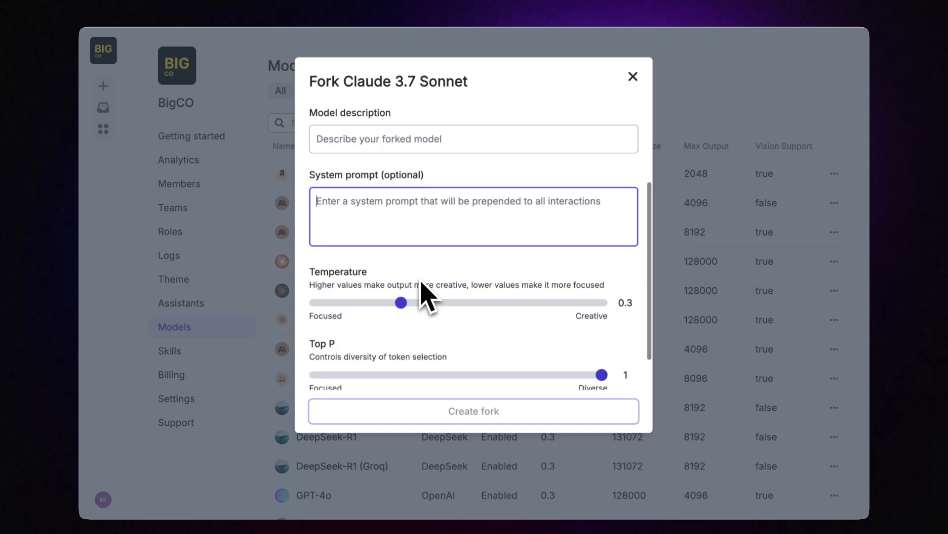
pyautogui.scroll(-2, 413, 328)
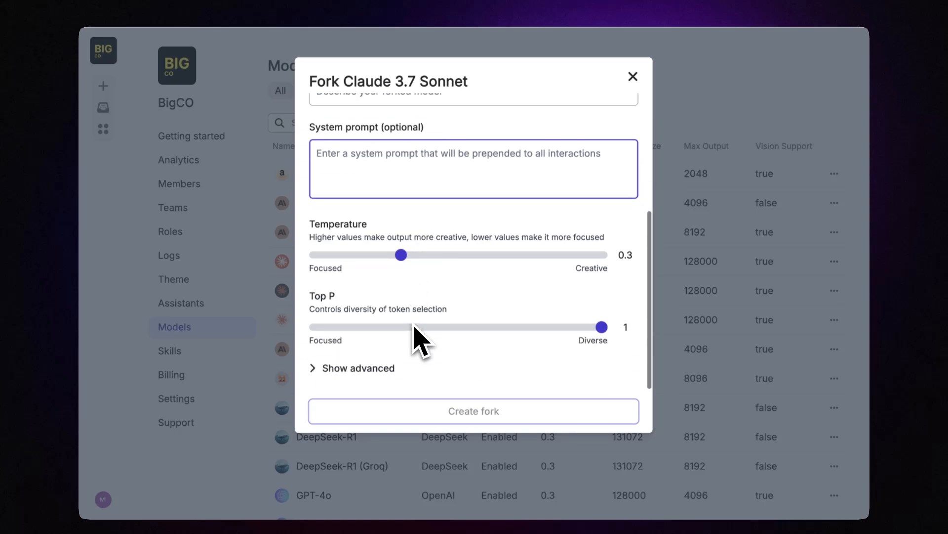
# Step: Expand and review the fork's advanced settings, then close the dialog without creating a fork
pyautogui.click(333, 365)
pyautogui.scroll(-10, 319, 378)
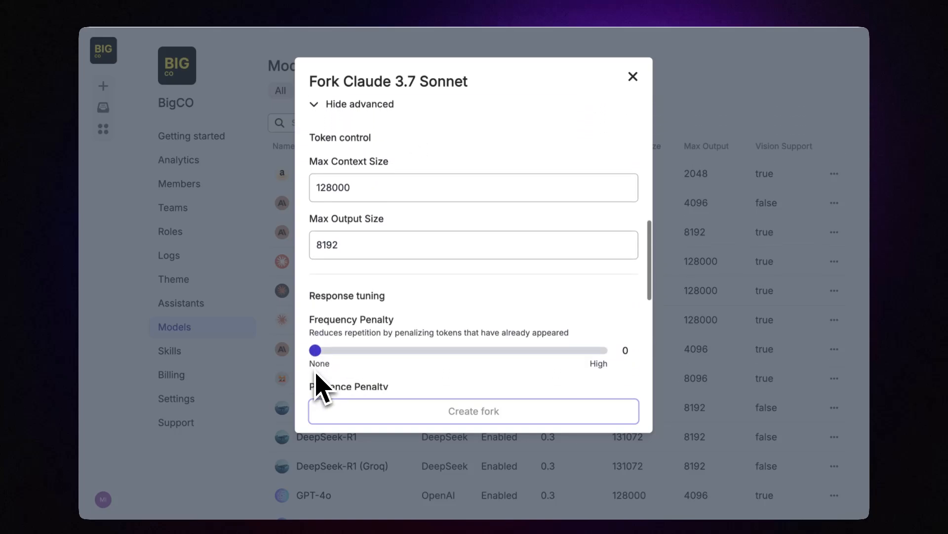
pyautogui.scroll(-5, 383, 244)
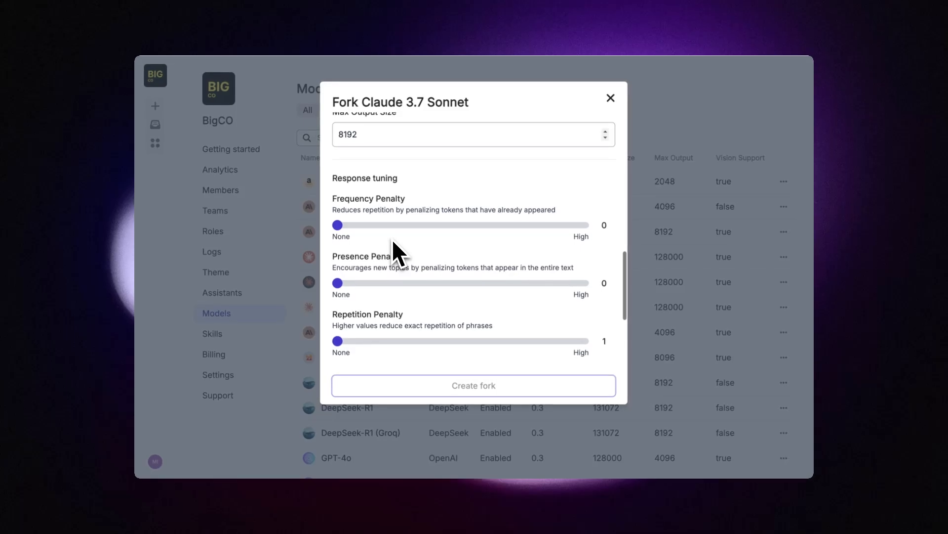
pyautogui.scroll(-6, 393, 241)
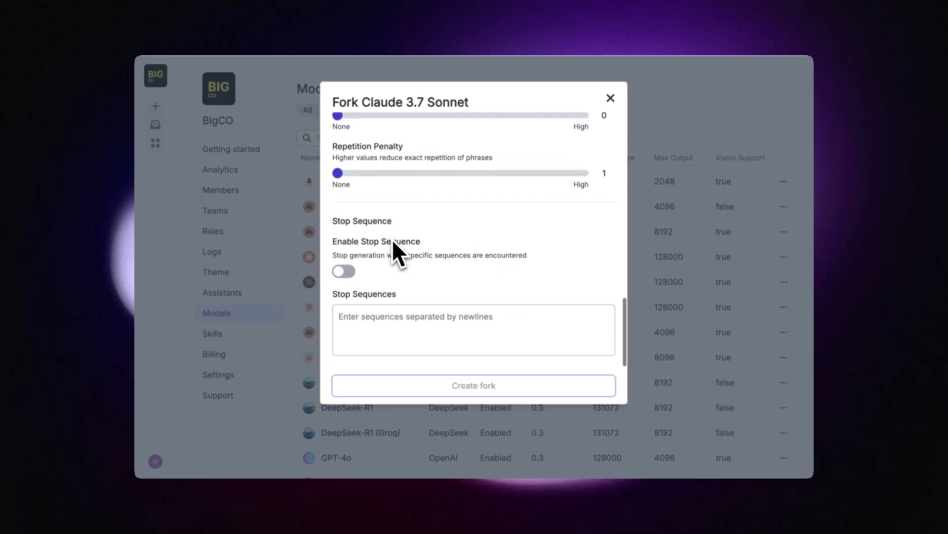
pyautogui.scroll(20, 392, 239)
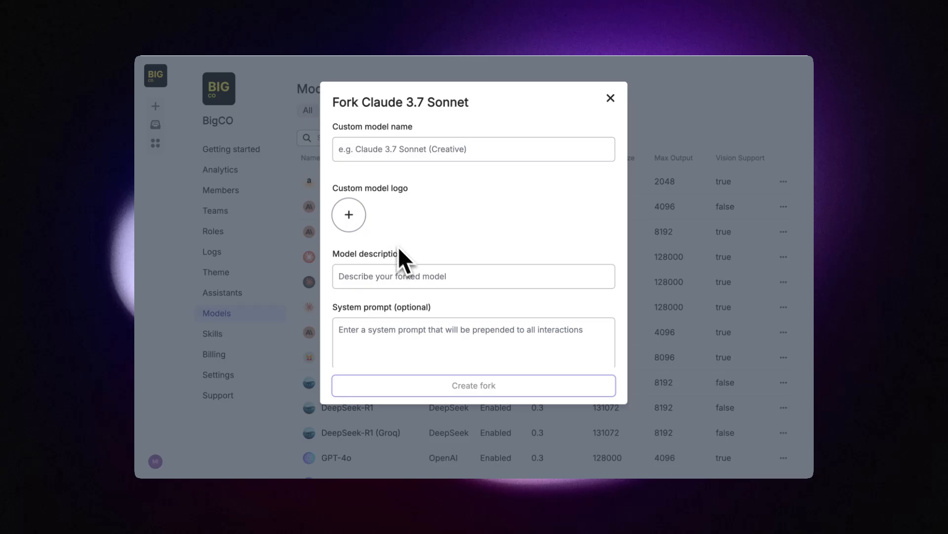
pyautogui.scroll(-5, 403, 254)
pyautogui.scroll(-4, 405, 257)
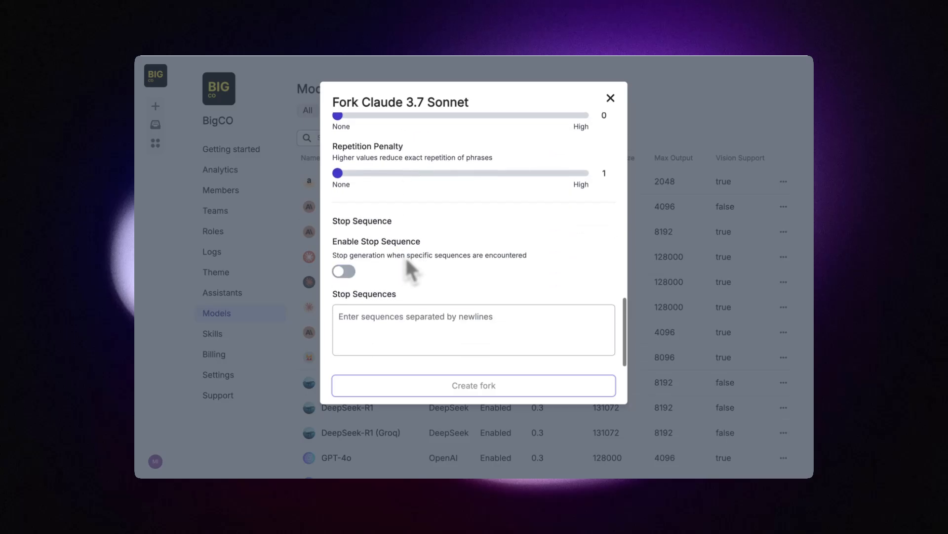
pyautogui.scroll(10, 405, 257)
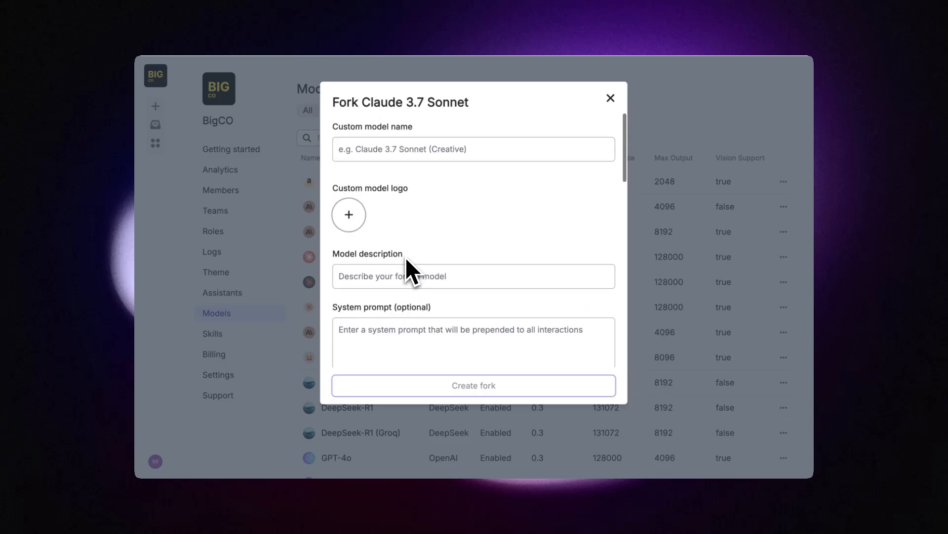
pyautogui.click(614, 101)
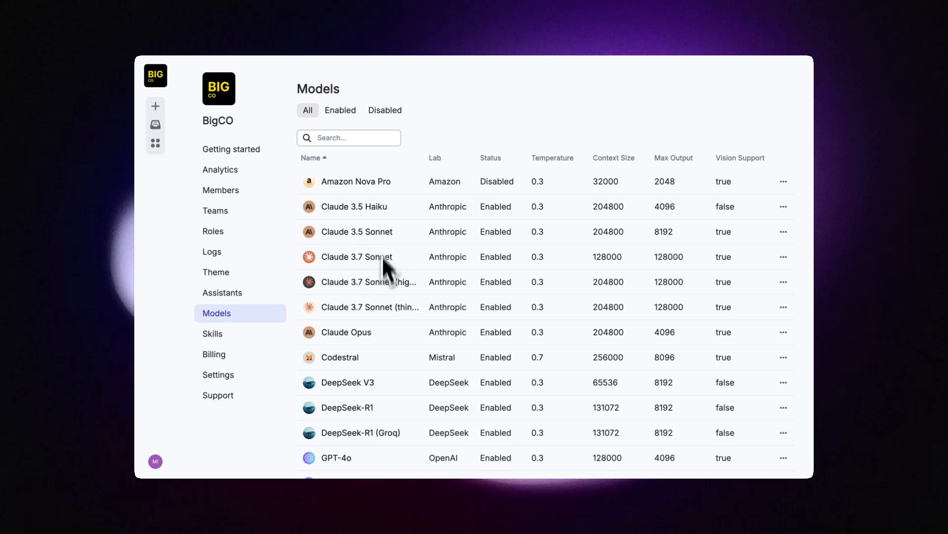
pyautogui.scroll(-3, 385, 330)
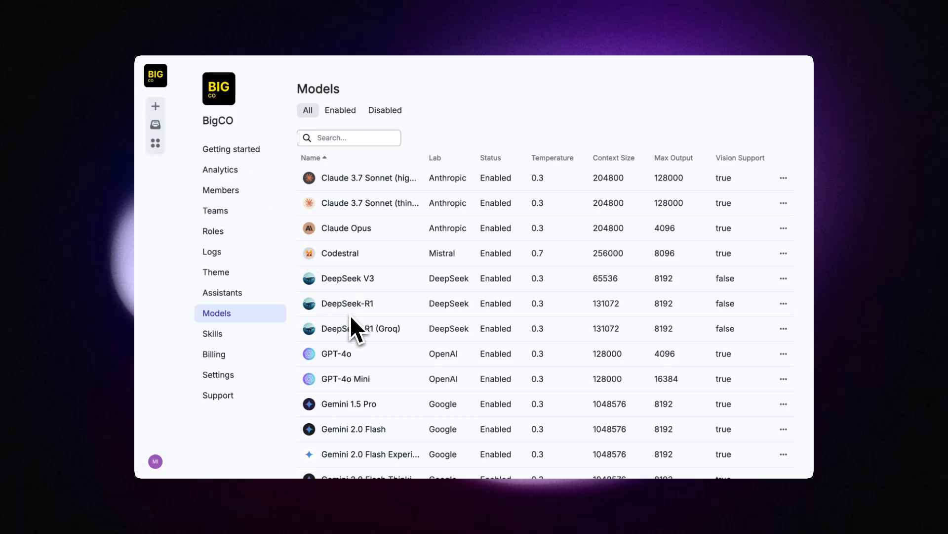
pyautogui.scroll(-9, 402, 395)
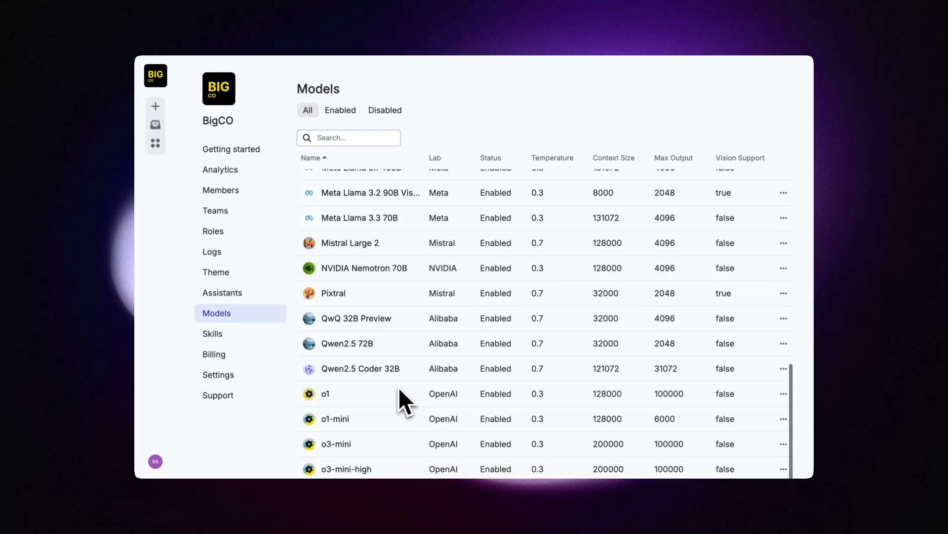
pyautogui.scroll(12, 399, 388)
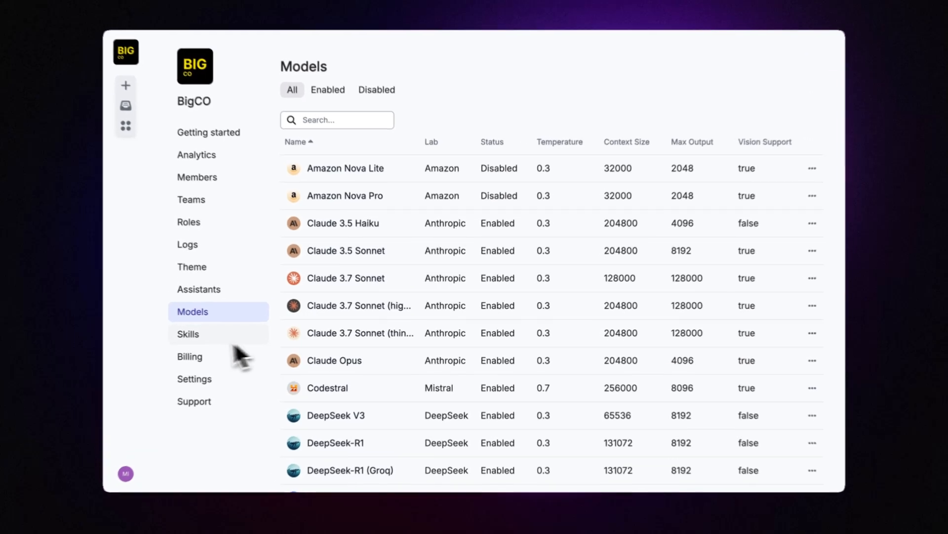
# Step: Browse the workspace Skills list and inspect the App Prototype skill's options
pyautogui.click(241, 336)
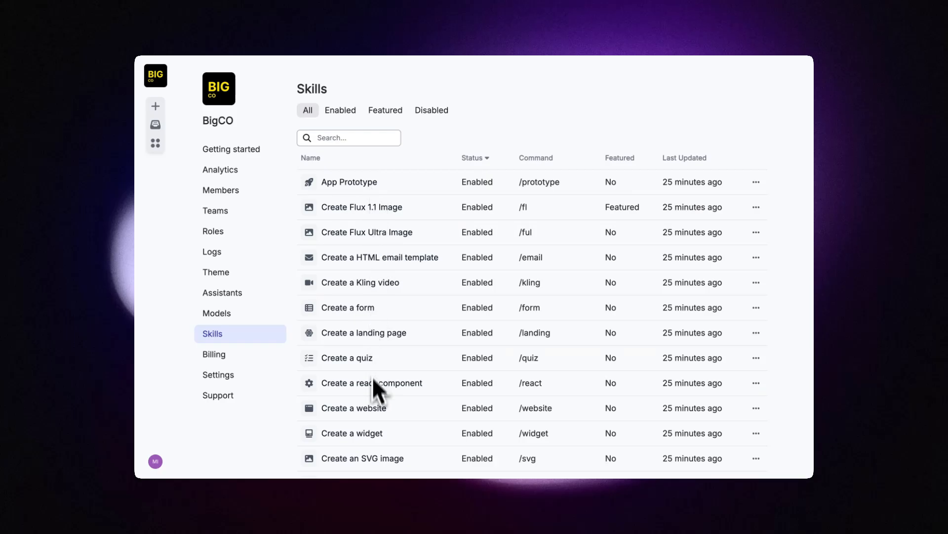
pyautogui.scroll(-10, 372, 385)
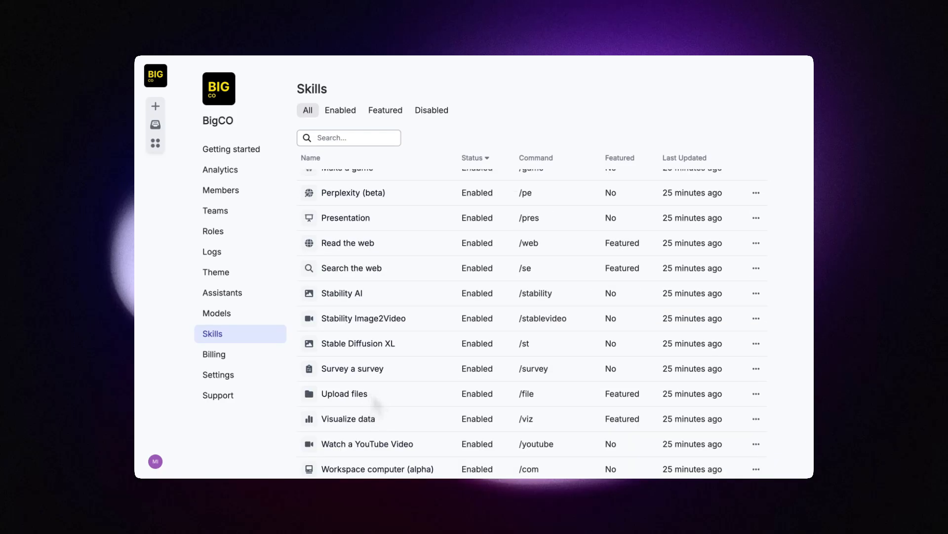
pyautogui.scroll(10, 372, 393)
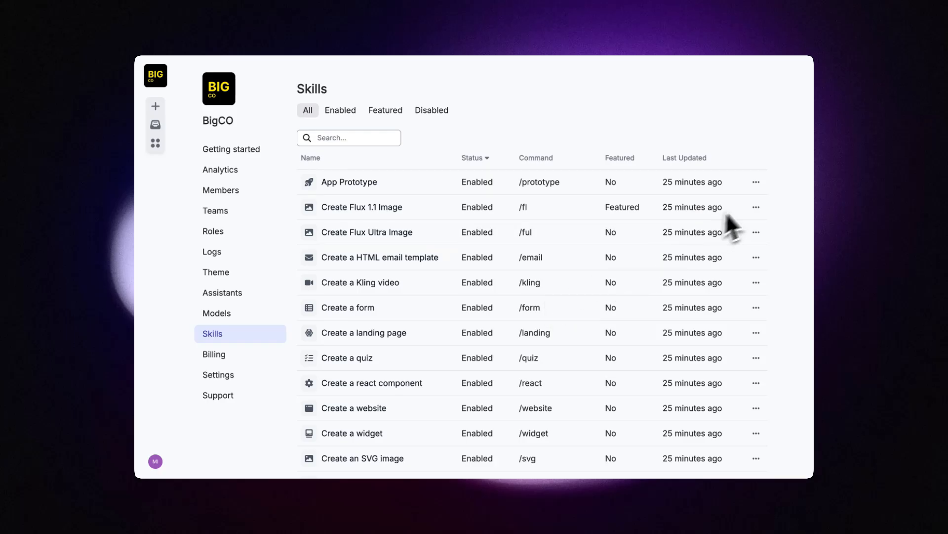
pyautogui.click(757, 181)
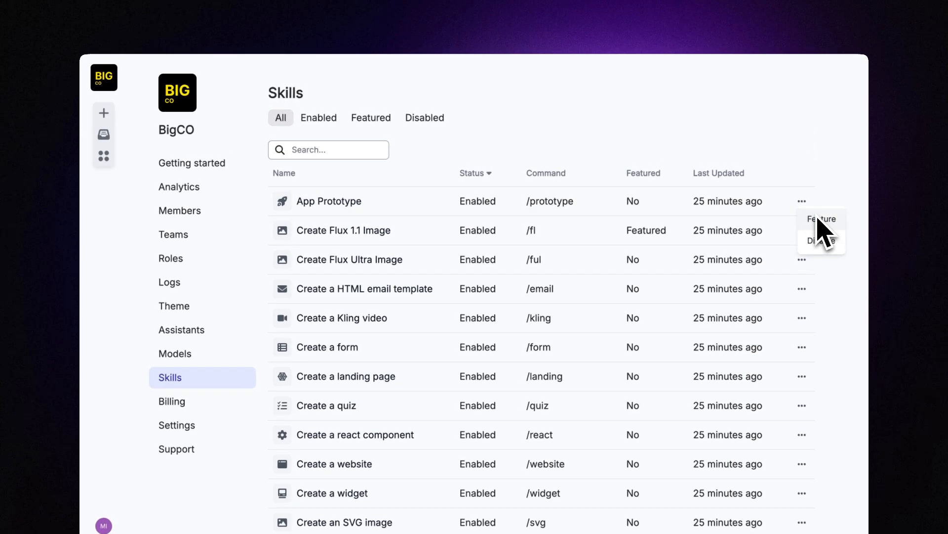
pyautogui.click(769, 130)
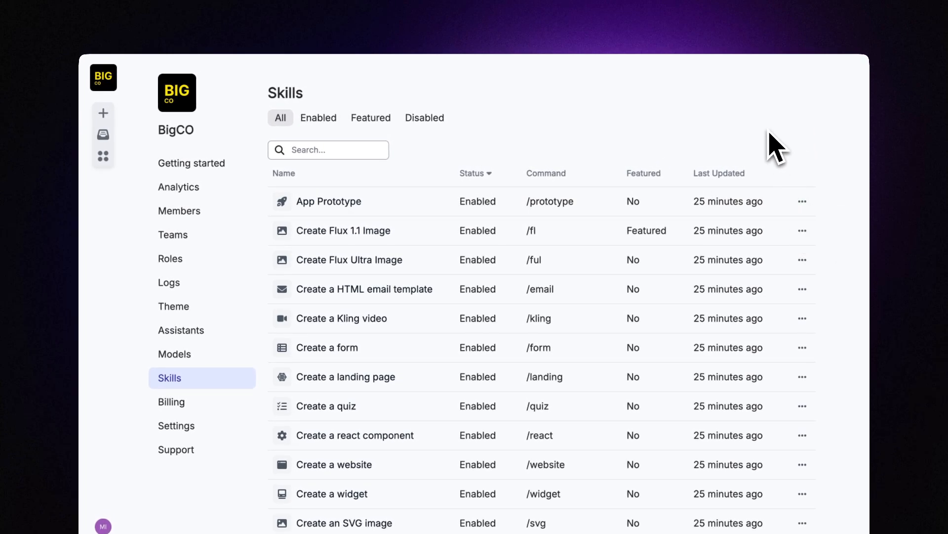
pyautogui.click(802, 201)
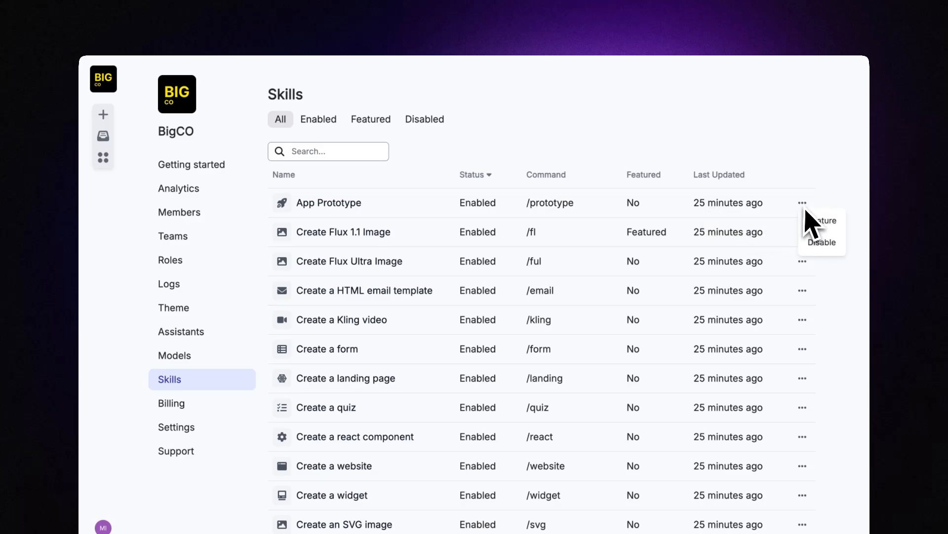
# Step: Filter to the featured skills, then start a new chat to preview them
pyautogui.click(469, 110)
pyautogui.click(368, 120)
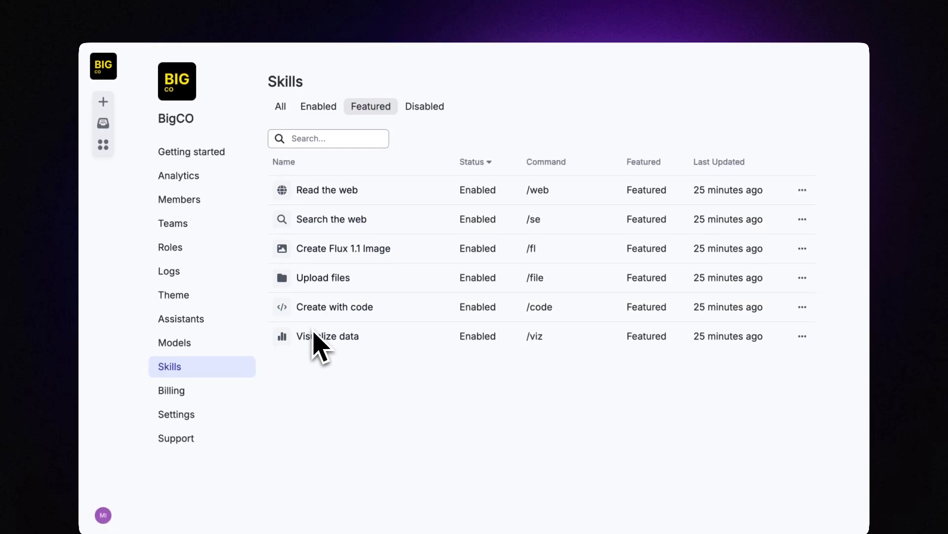
pyautogui.click(103, 101)
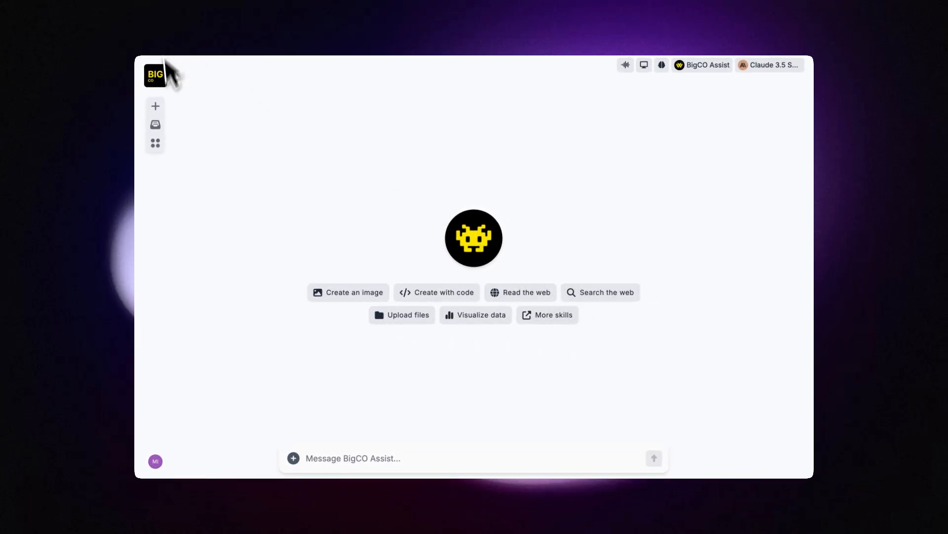
# Step: Remove Create with code from the featured skills and start a new chat to check
pyautogui.click(148, 335)
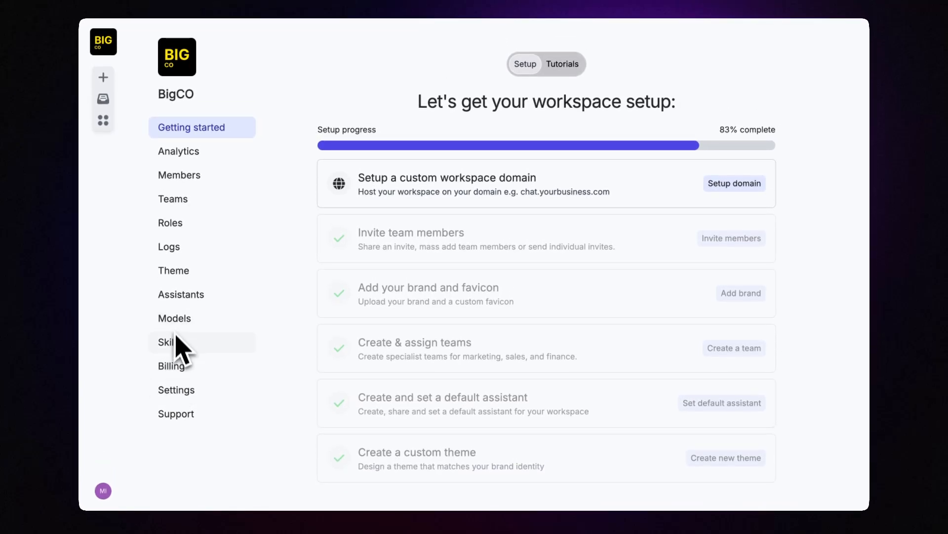
pyautogui.click(175, 344)
pyautogui.click(378, 83)
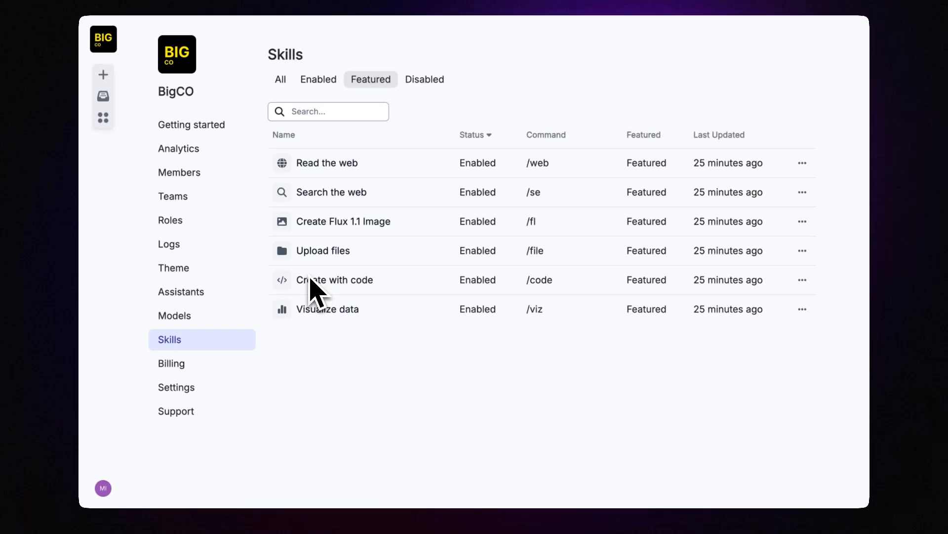
pyautogui.click(801, 278)
pyautogui.click(725, 311)
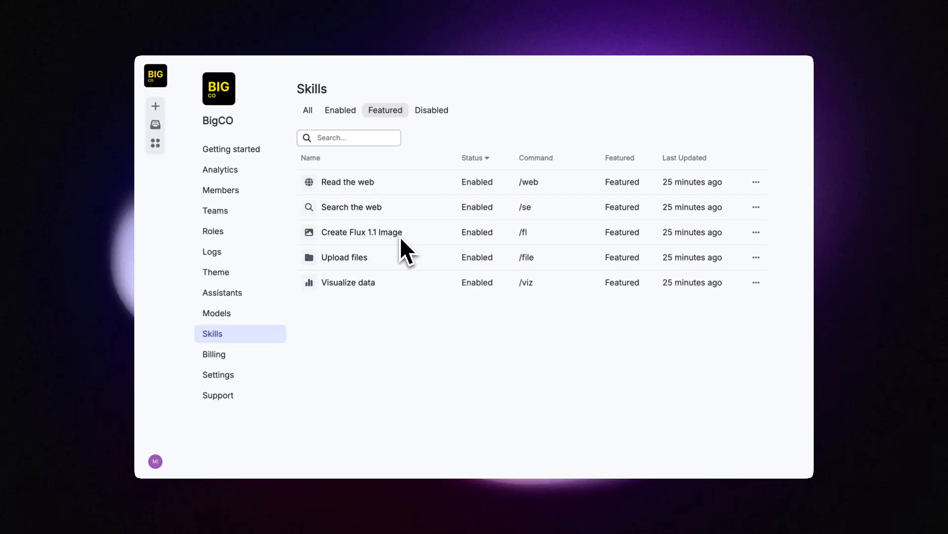
pyautogui.click(155, 106)
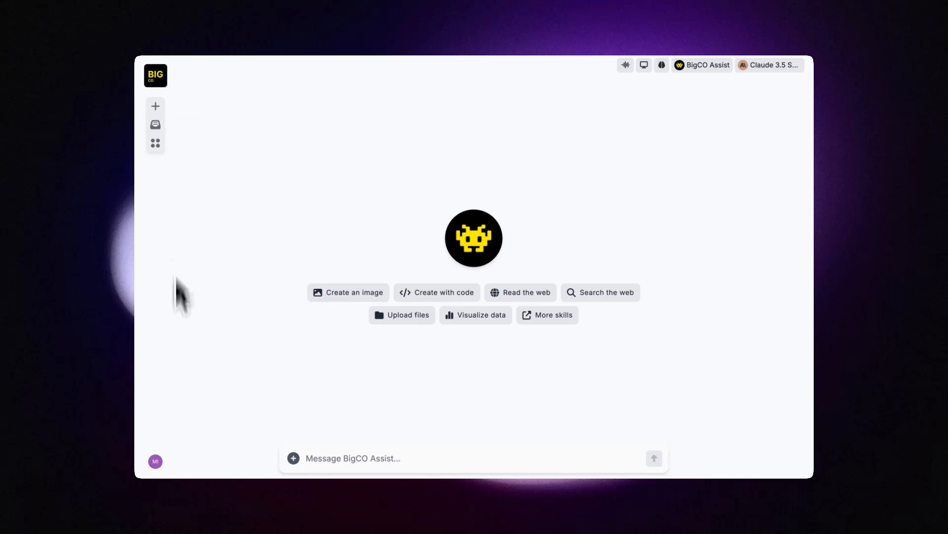
# Step: Remove Create Flux 1.1 Image from the featured skills under Manage > Skills
pyautogui.click(156, 461)
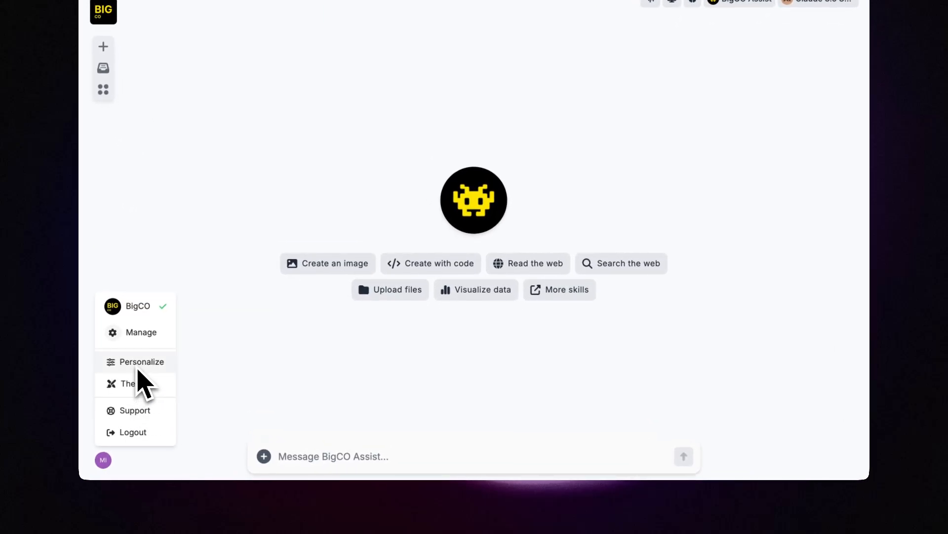
pyautogui.click(138, 332)
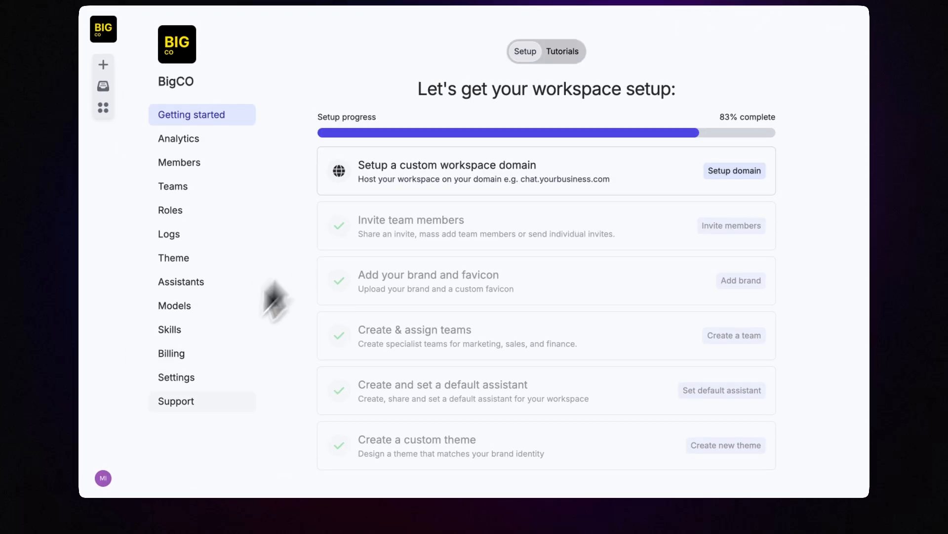
pyautogui.click(173, 342)
pyautogui.click(371, 74)
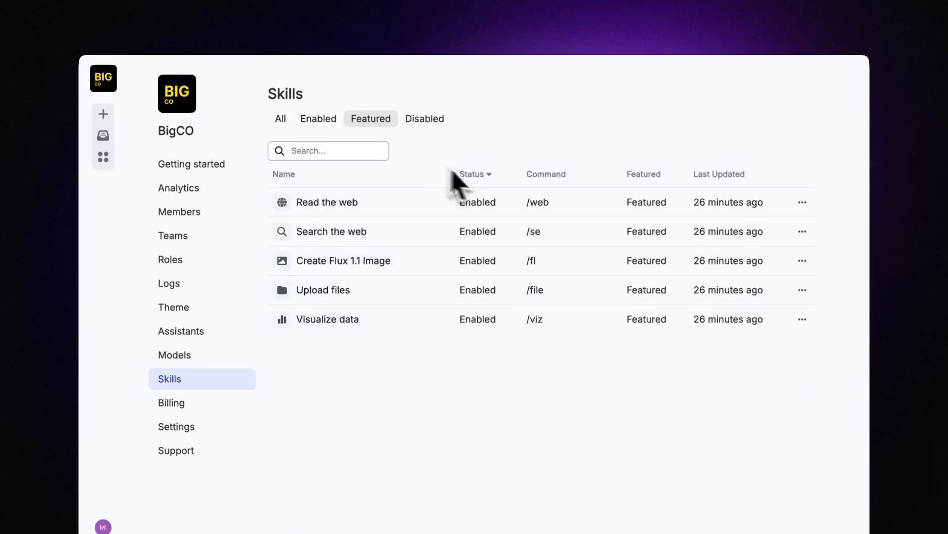
pyautogui.click(802, 244)
pyautogui.click(780, 264)
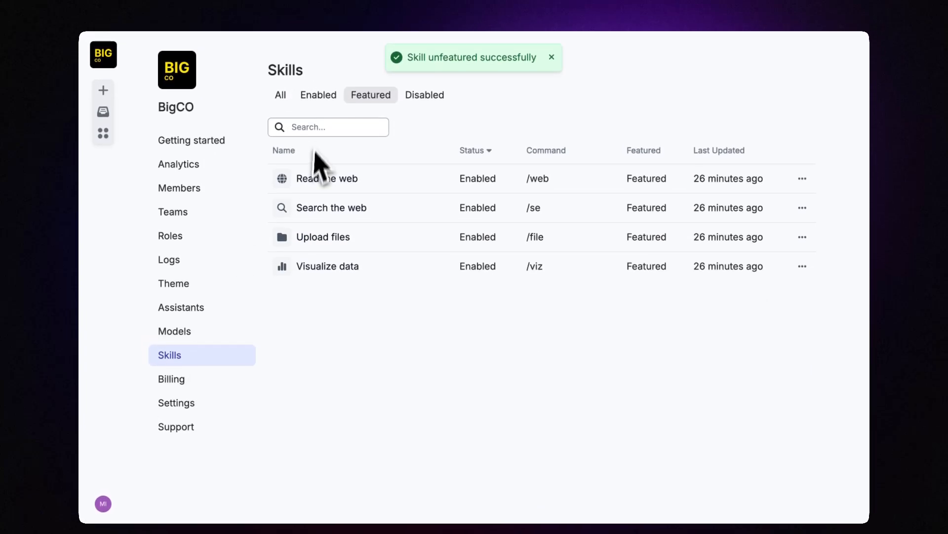
# Step: Feature Ideogram 2a from the All skills list and confirm it under Featured
pyautogui.click(283, 90)
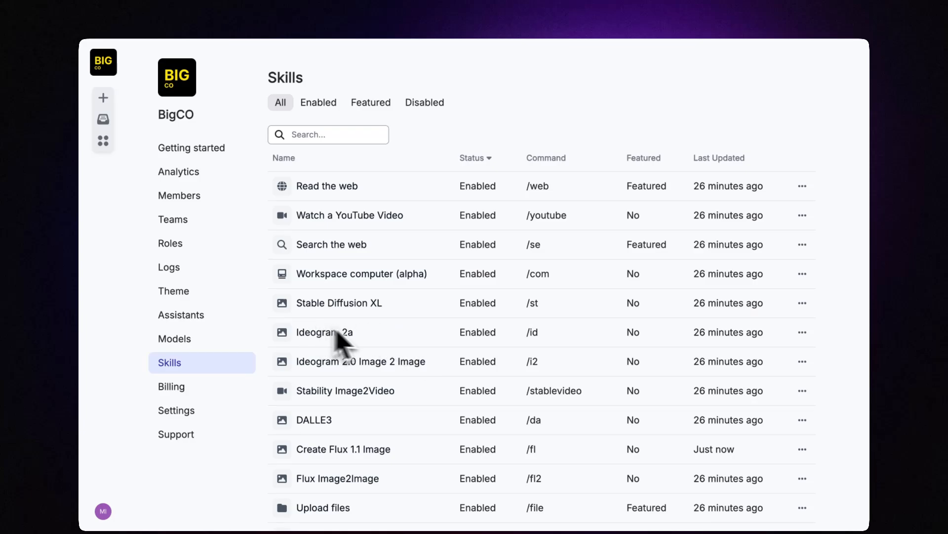
pyautogui.click(803, 325)
pyautogui.click(815, 341)
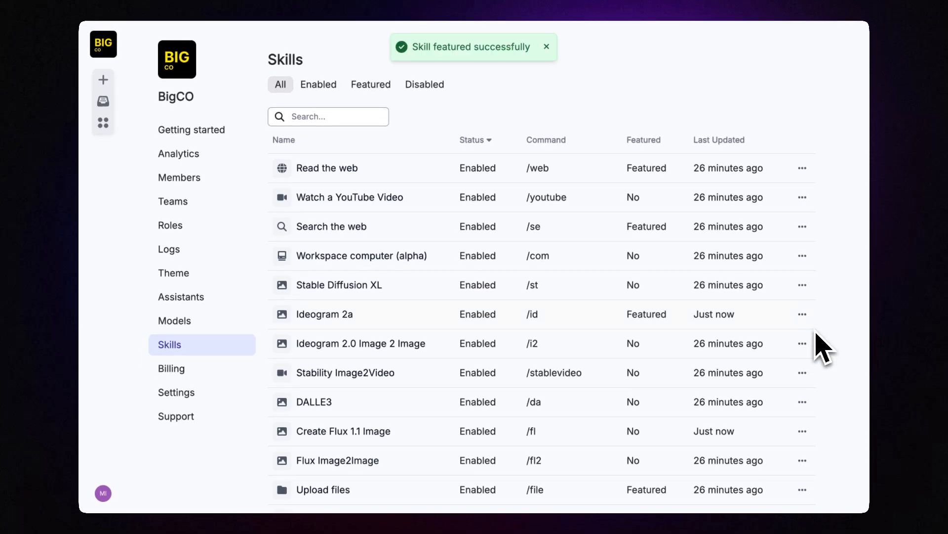
pyautogui.click(378, 103)
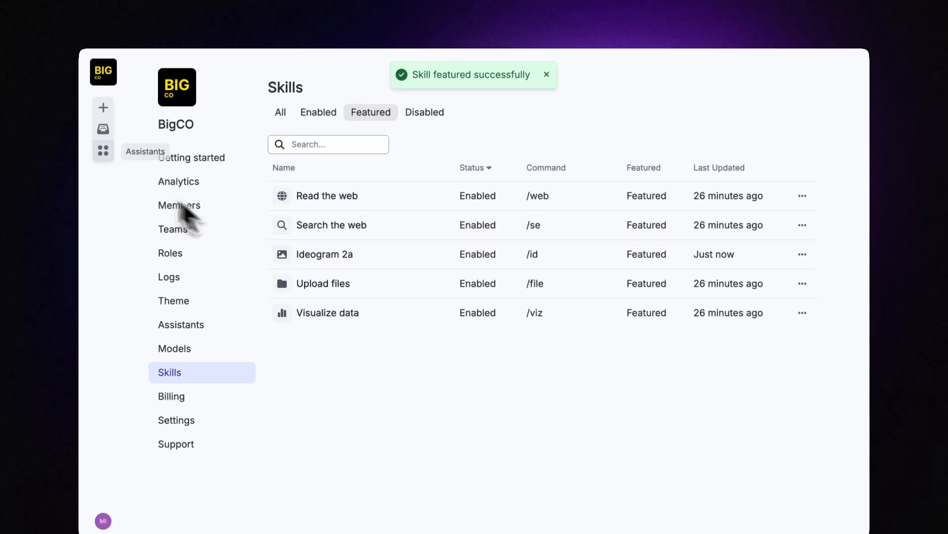
# Step: In a new chat, try Create an image to confirm Ideogram, then cancel it
pyautogui.click(103, 120)
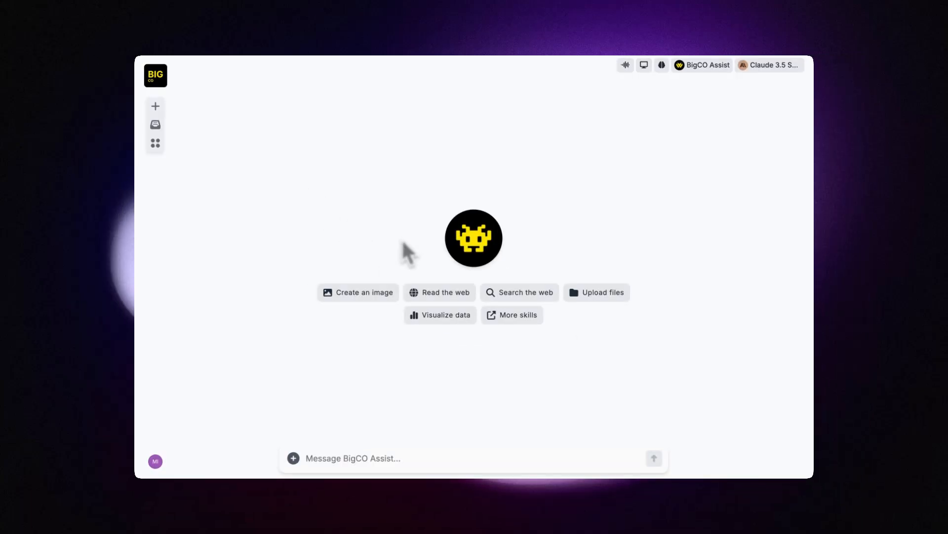
pyautogui.click(352, 295)
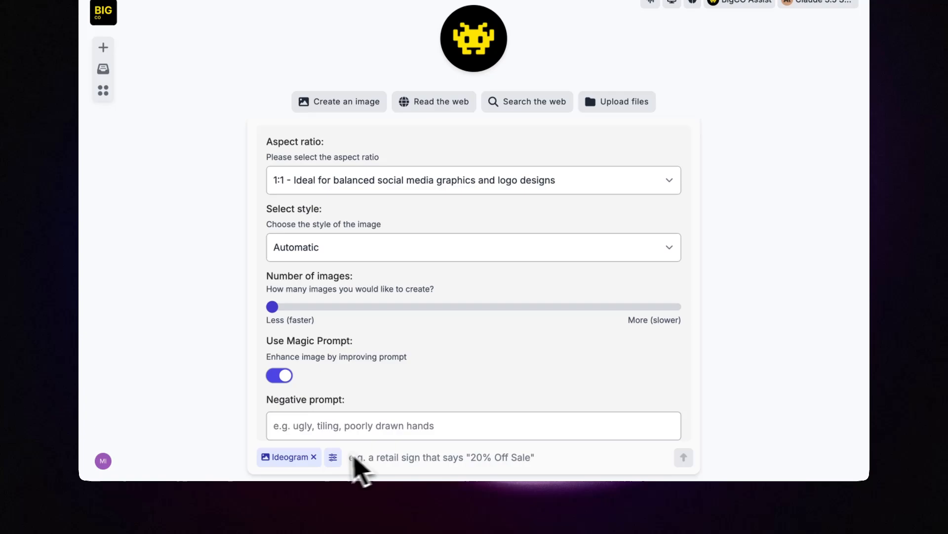
pyautogui.click(314, 505)
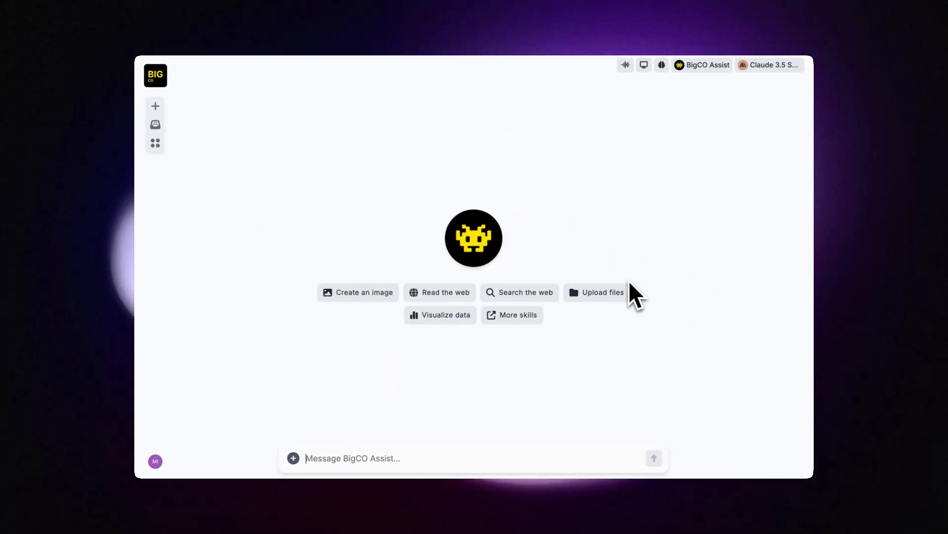
# Step: In Manage > Settings, replace default model Claude 3.5 Sonnet with Claude 3.7 Sonnet and save
pyautogui.click(155, 461)
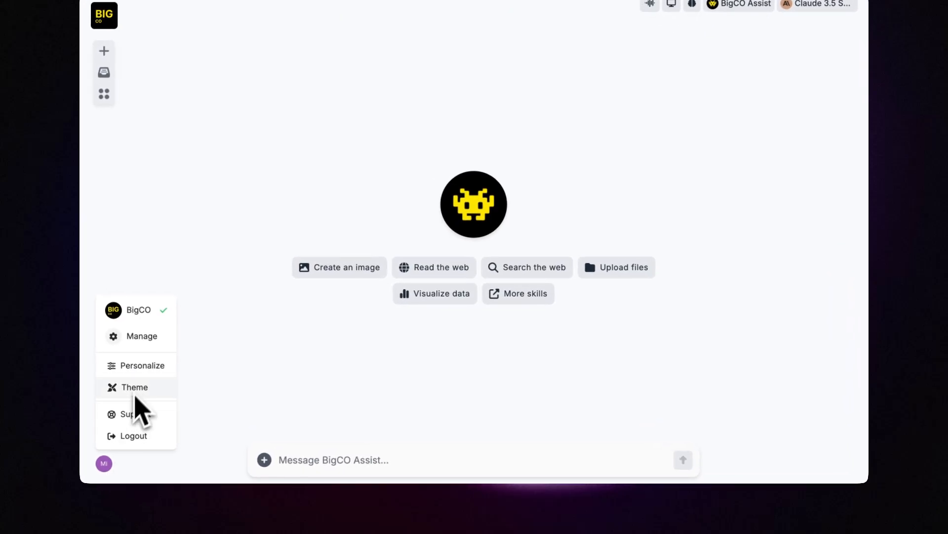
pyautogui.click(132, 341)
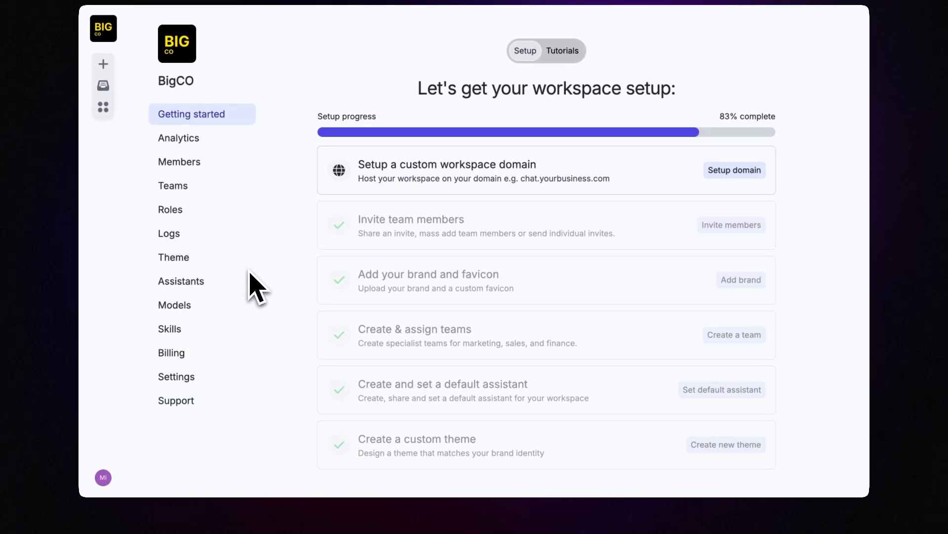
pyautogui.click(176, 382)
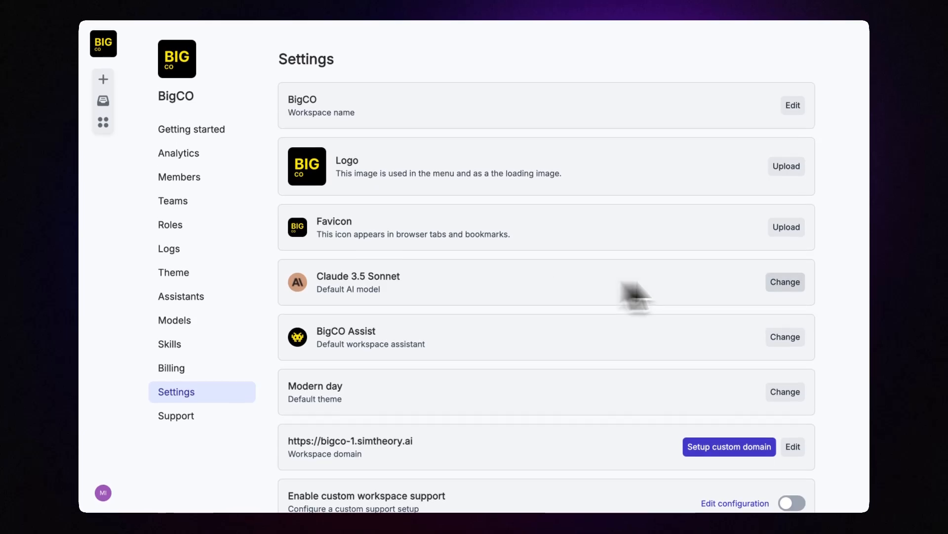
pyautogui.click(785, 282)
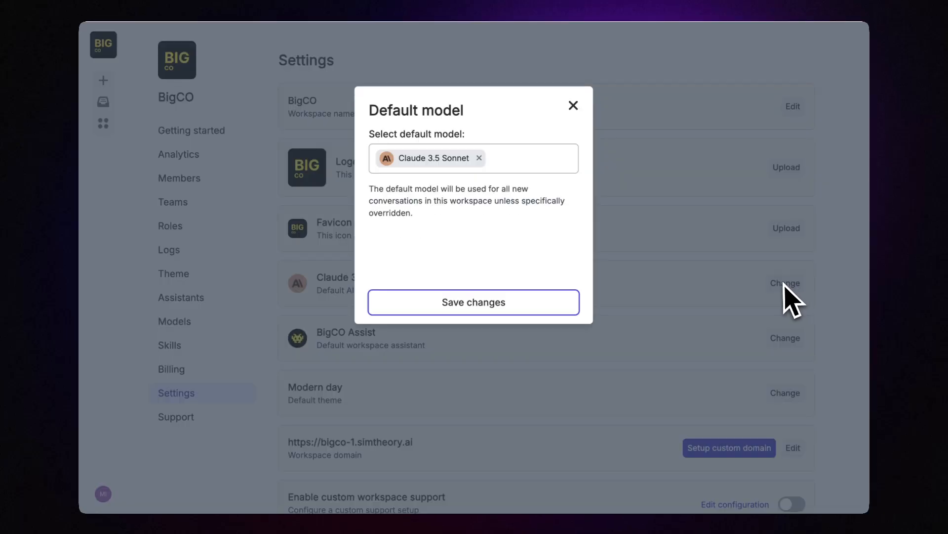
pyautogui.click(479, 164)
pyautogui.click(449, 171)
pyautogui.click(436, 215)
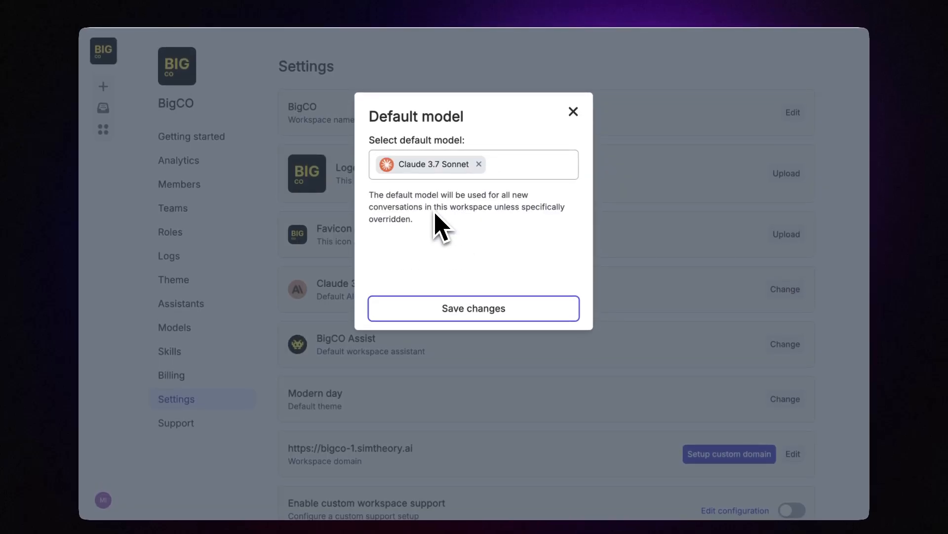
pyautogui.click(440, 303)
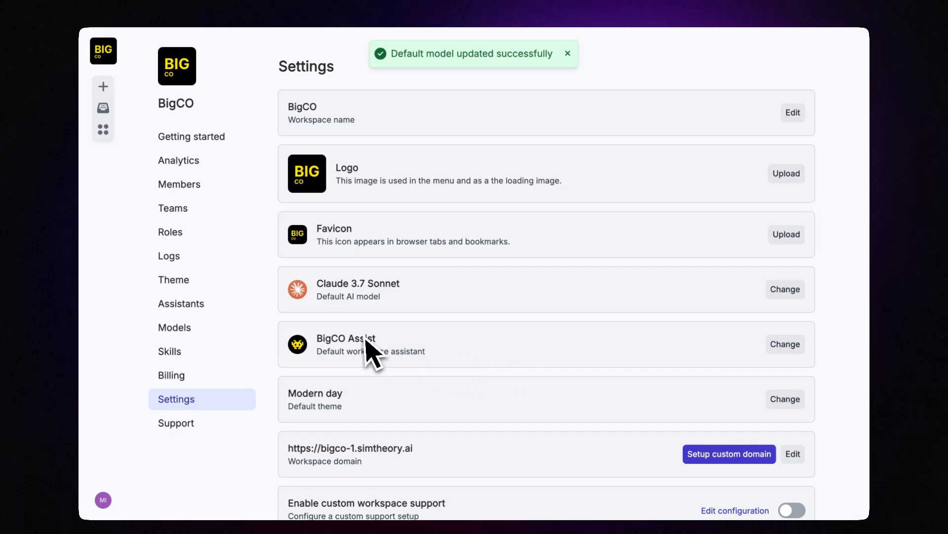
pyautogui.scroll(-2, 533, 328)
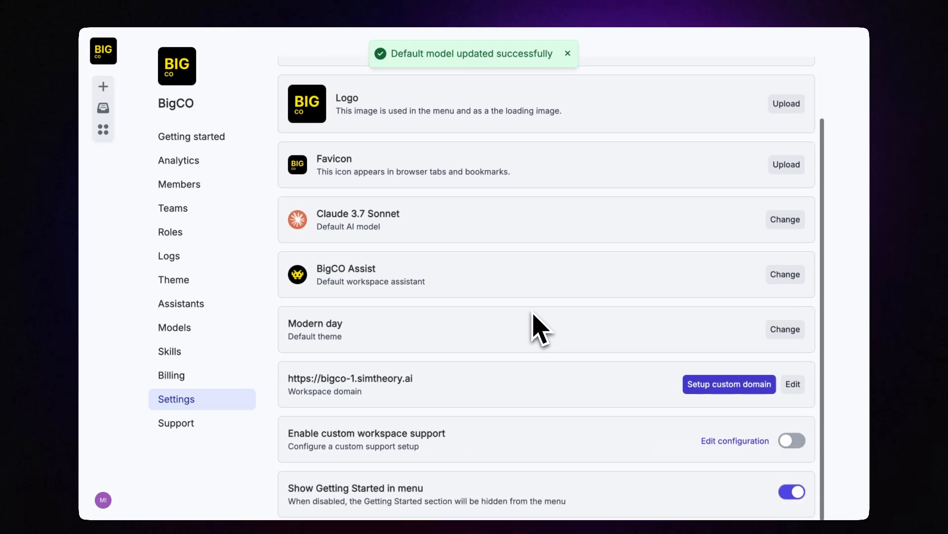
# Step: Change the default theme from Modern day to BigCO Corporate (Dark) and save
pyautogui.click(785, 322)
pyautogui.click(465, 203)
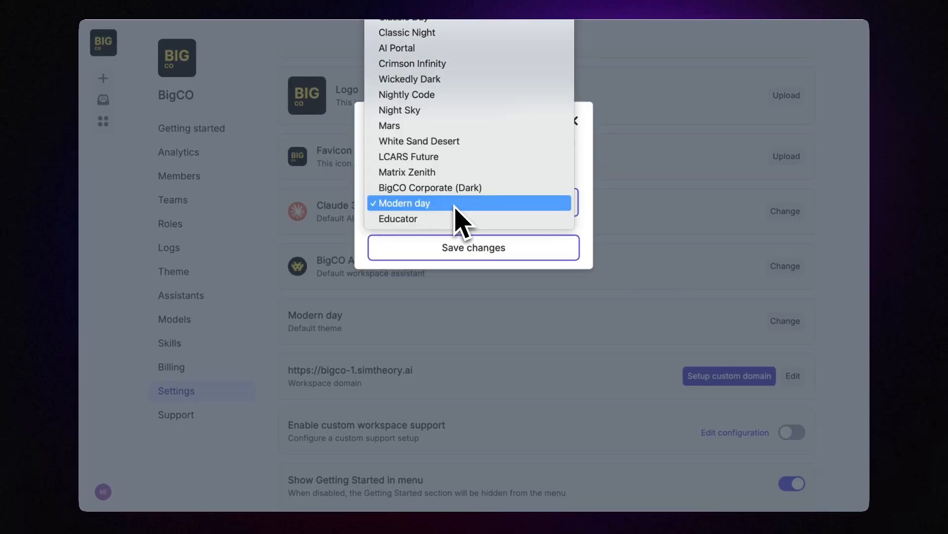
pyautogui.click(447, 191)
pyautogui.click(472, 255)
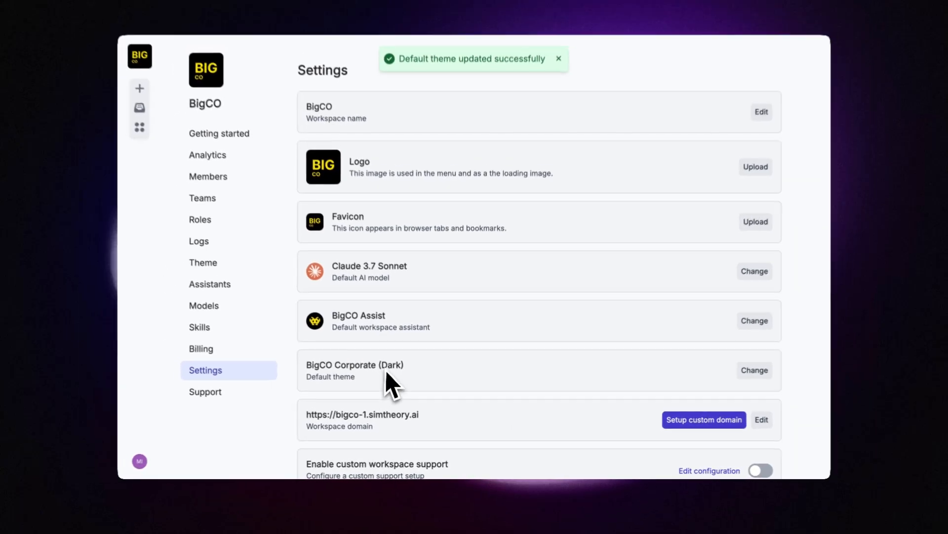
pyautogui.scroll(-3, 354, 379)
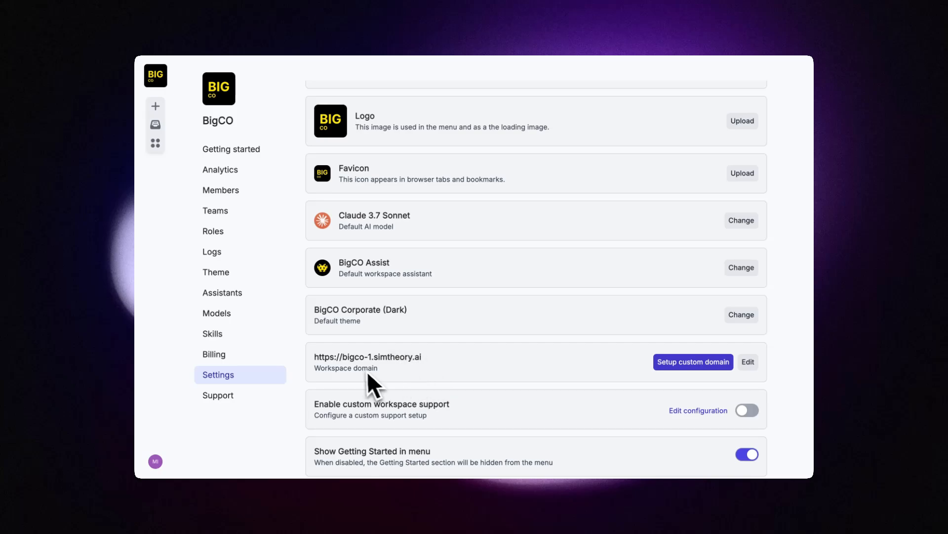
pyautogui.moveTo(422, 358); pyautogui.dragTo(314, 358)
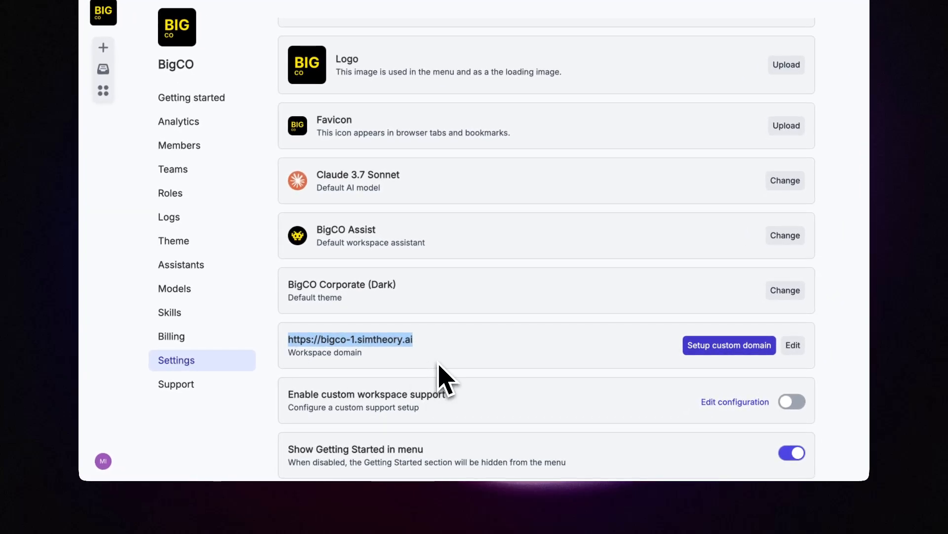
pyautogui.click(439, 365)
pyautogui.moveTo(321, 340); pyautogui.dragTo(356, 340)
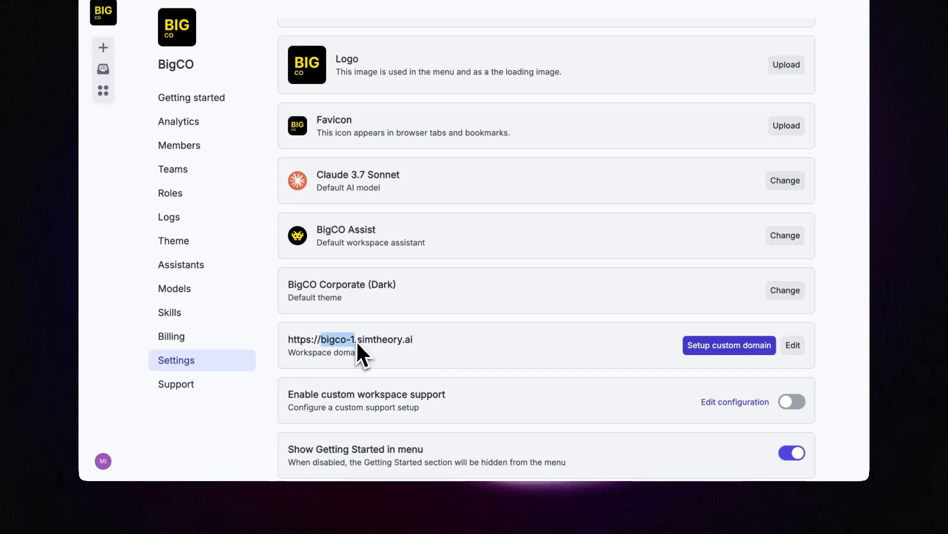
pyautogui.click(401, 352)
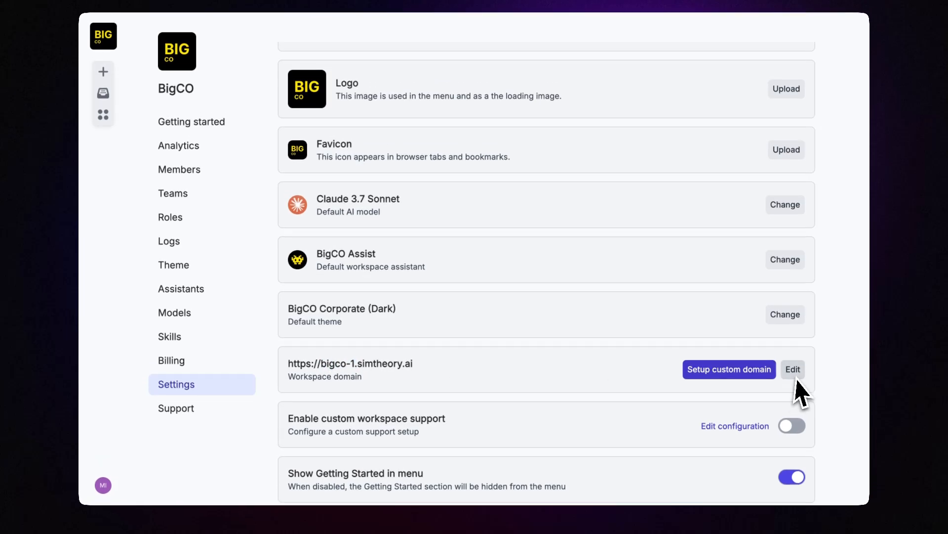
pyautogui.click(793, 374)
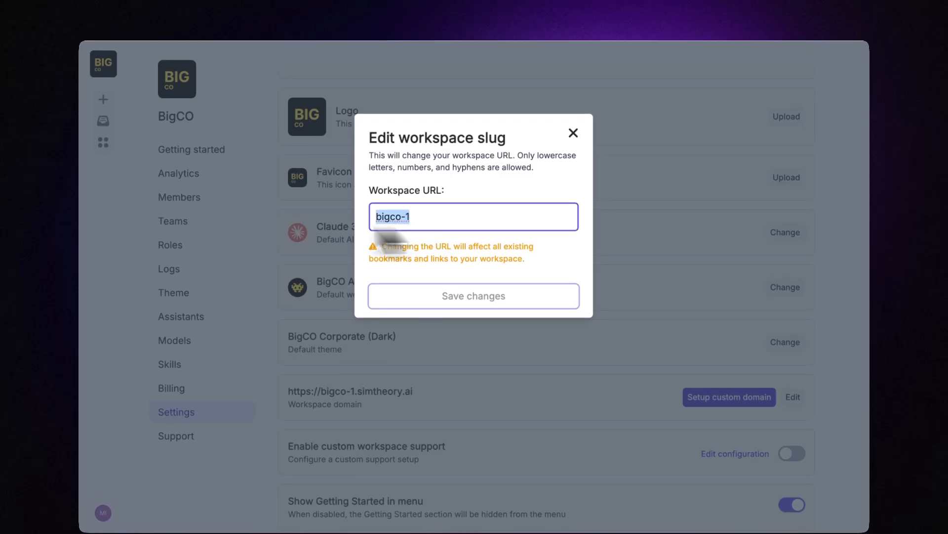
pyautogui.write('a')
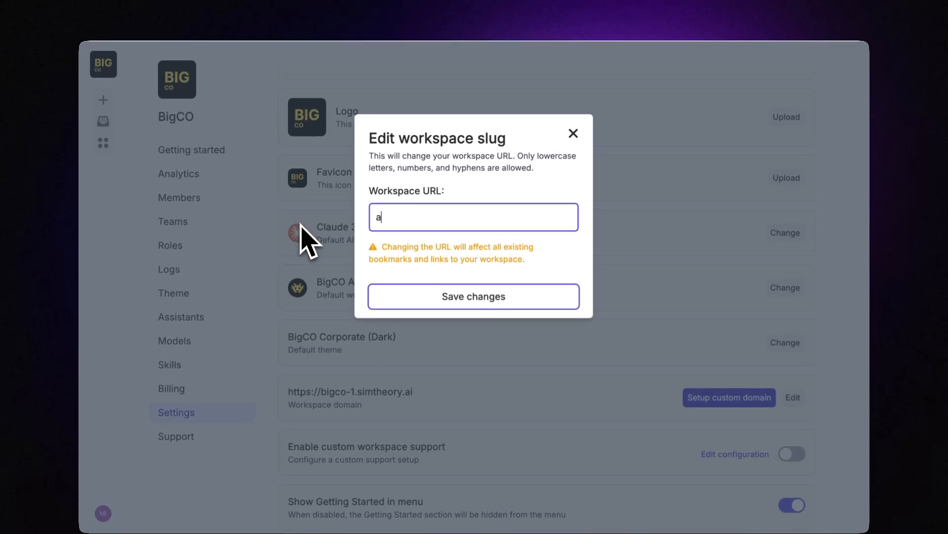
pyautogui.write('reallybigco')
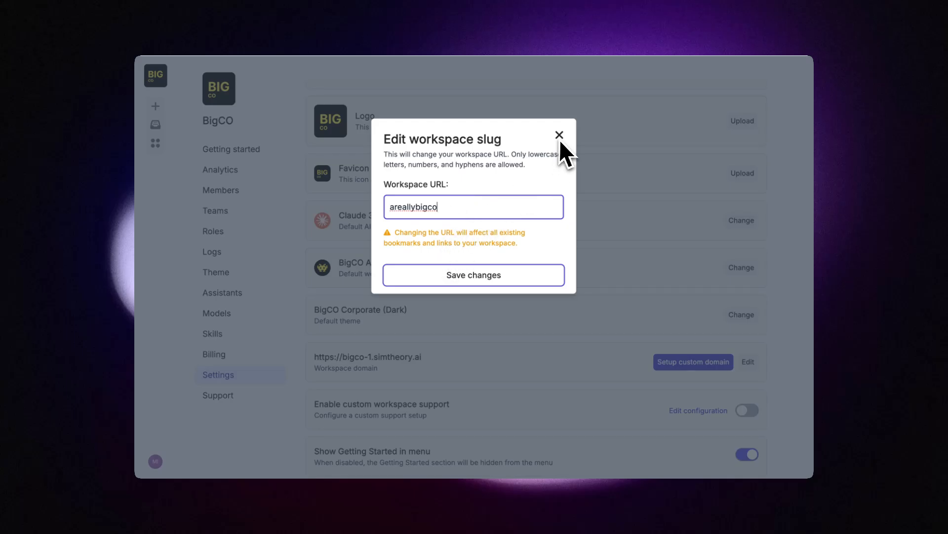
pyautogui.click(560, 135)
pyautogui.click(523, 203)
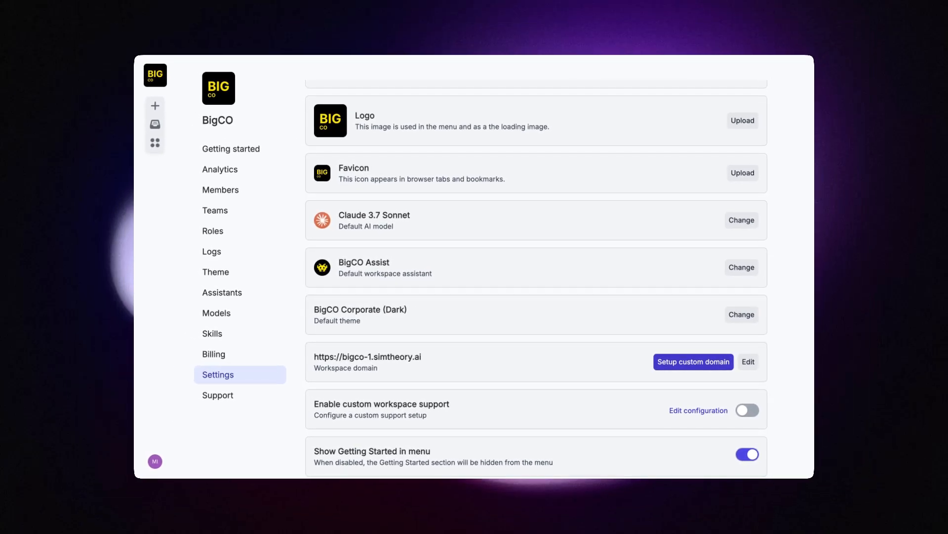
pyautogui.scroll(1, 521, 360)
pyautogui.scroll(-1, 521, 359)
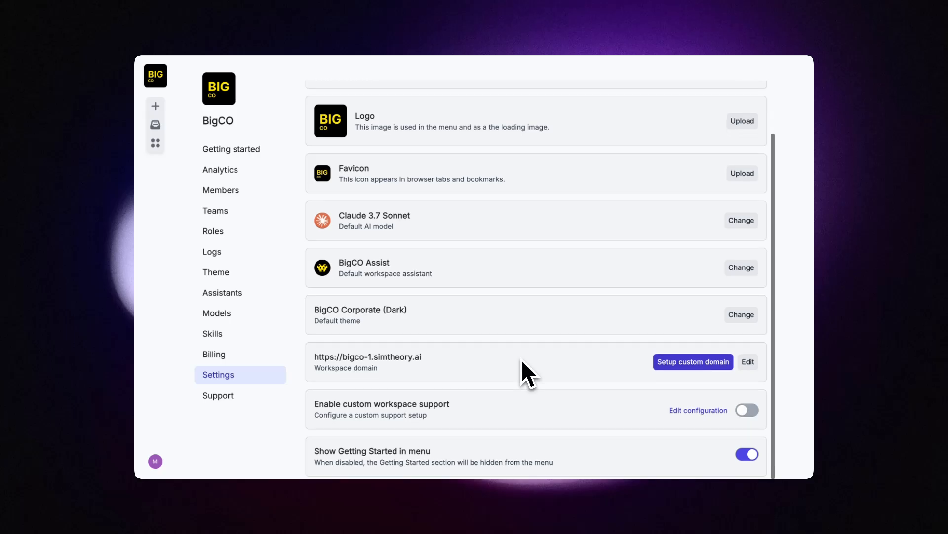
# Step: Add the custom domain workspace.bigco.com, correcting an initial chat.bigco.com entry, and continue to DNS records
pyautogui.click(681, 363)
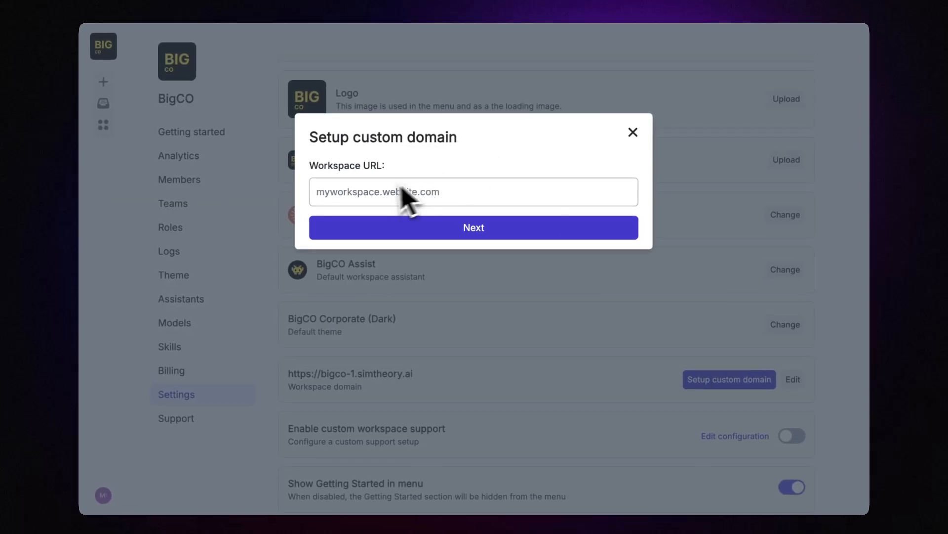
pyautogui.click(375, 197)
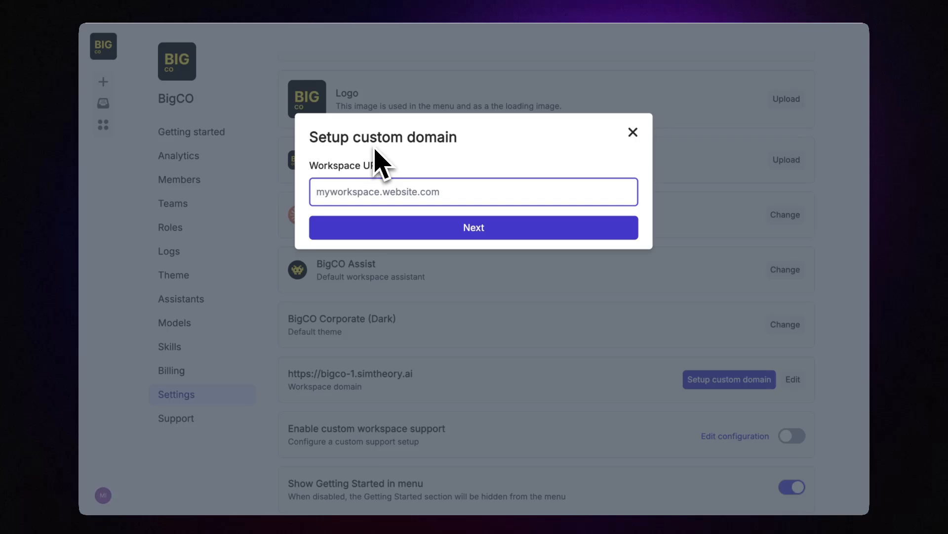
pyautogui.write('chat.bigco.c')
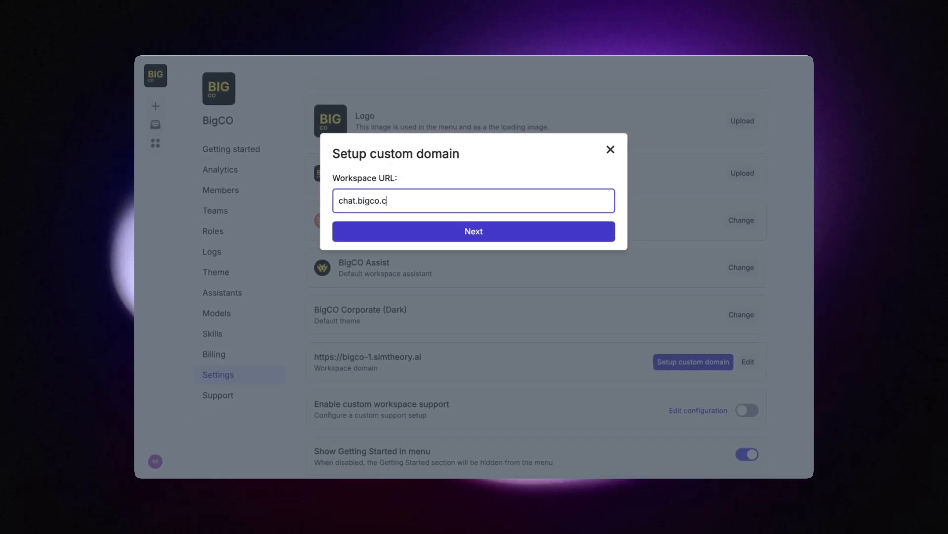
pyautogui.write('om')
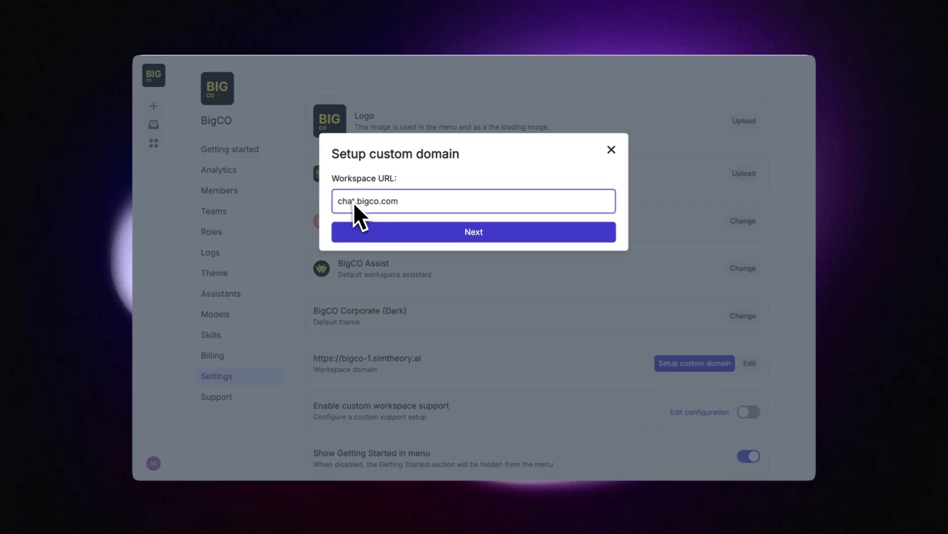
pyautogui.moveTo(354, 202); pyautogui.dragTo(322, 204)
pyautogui.write('workspace')
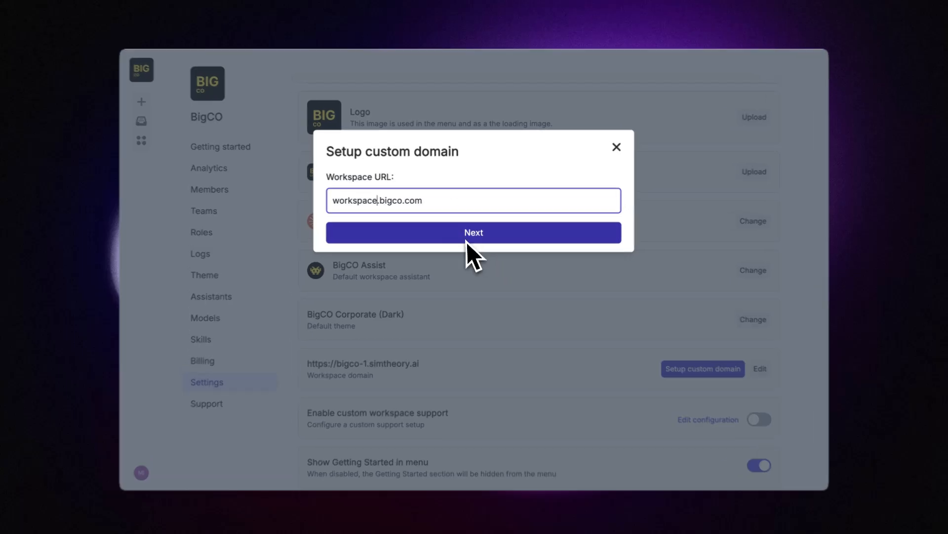
pyautogui.click(467, 241)
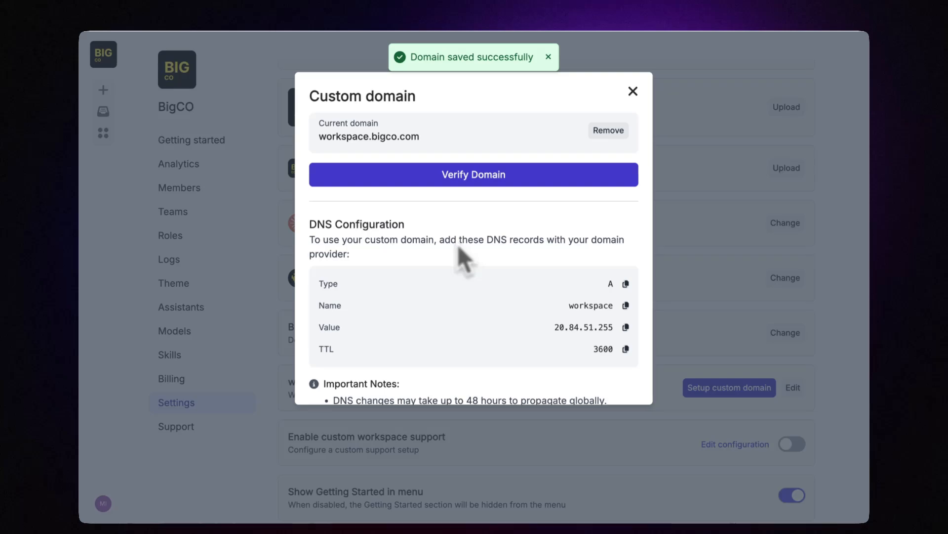
pyautogui.scroll(-2, 464, 247)
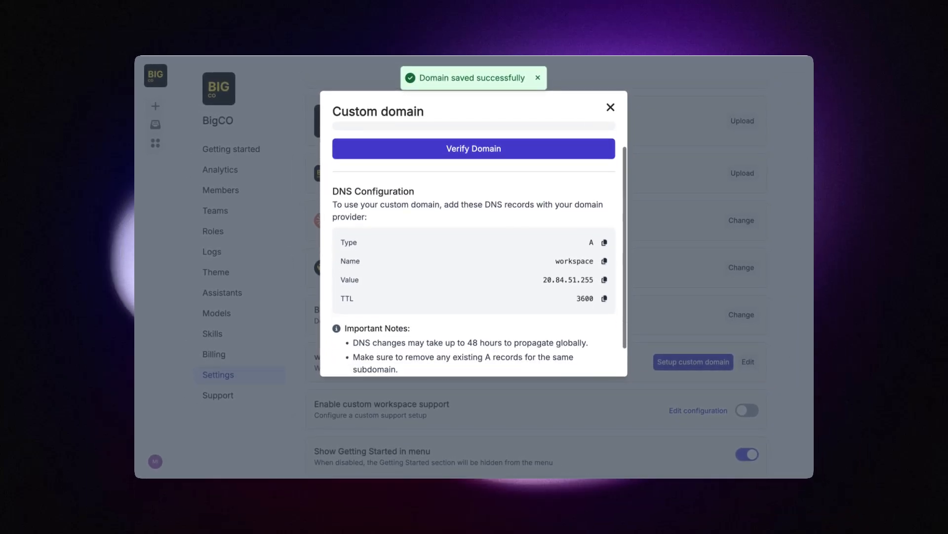
pyautogui.scroll(-1, 461, 240)
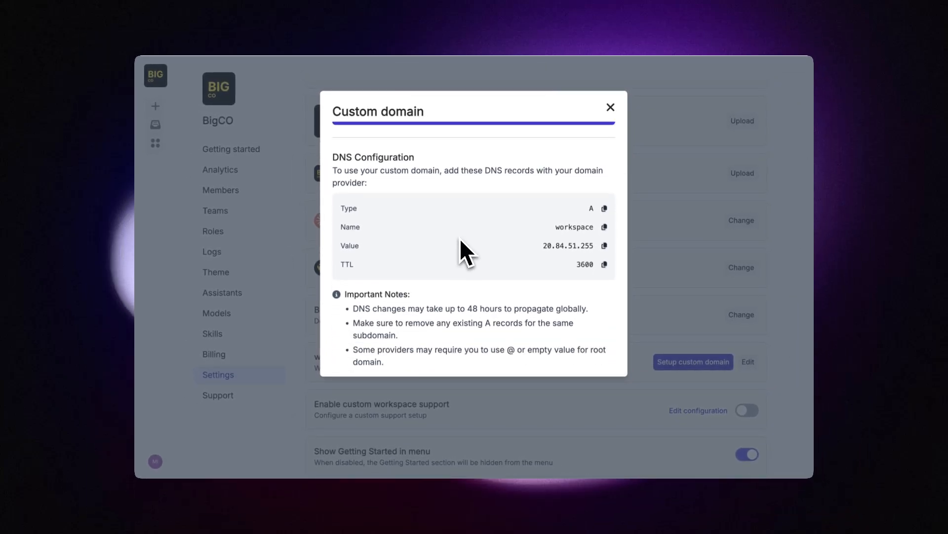
pyautogui.scroll(3, 459, 238)
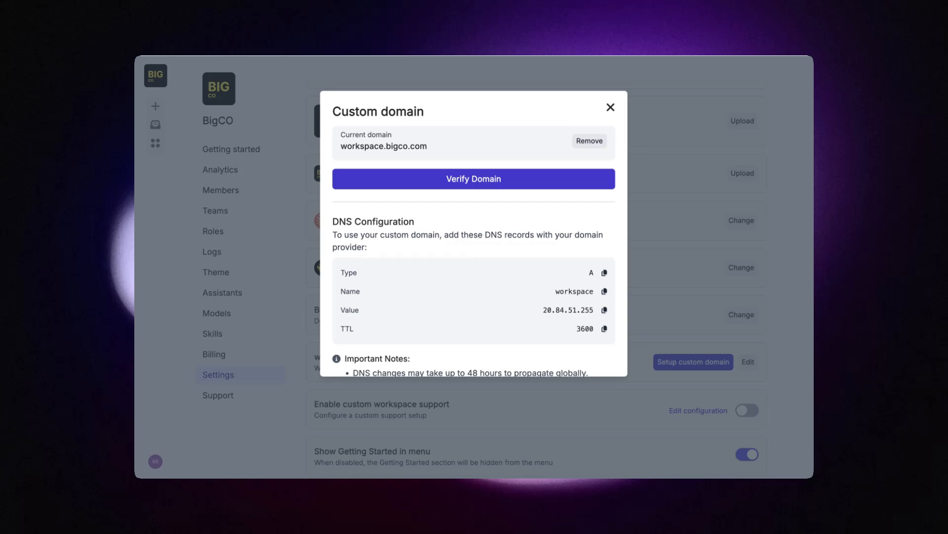
pyautogui.scroll(-2, 473, 247)
pyautogui.scroll(2, 473, 247)
pyautogui.scroll(-2, 474, 247)
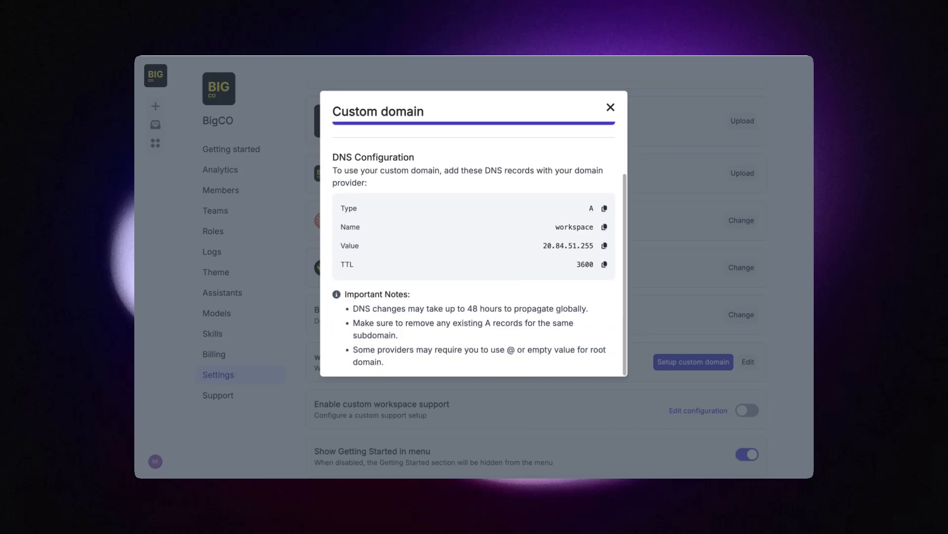
pyautogui.scroll(2, 474, 247)
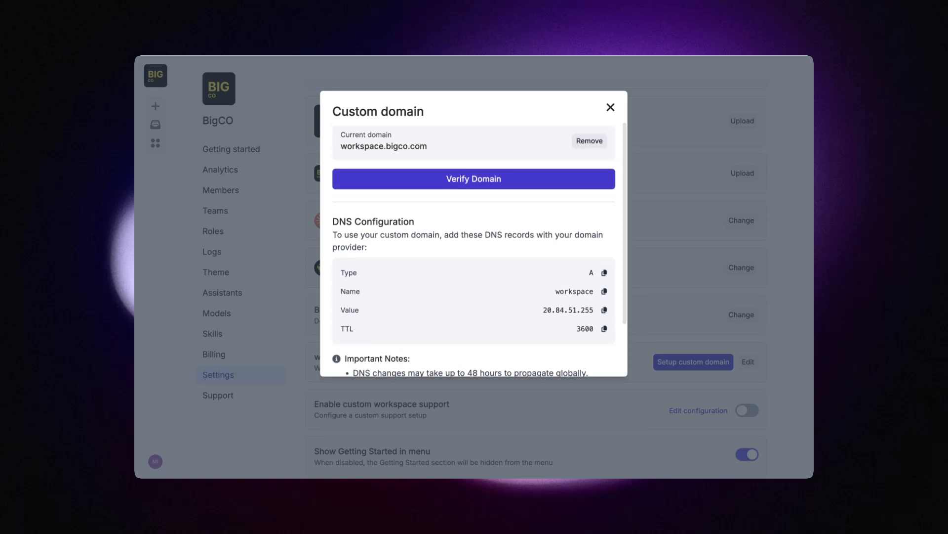
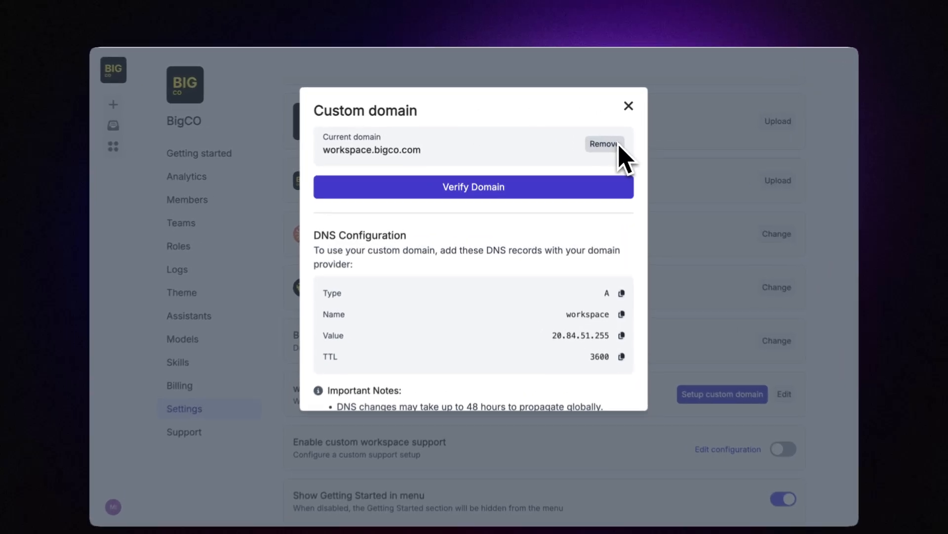
pyautogui.click(620, 144)
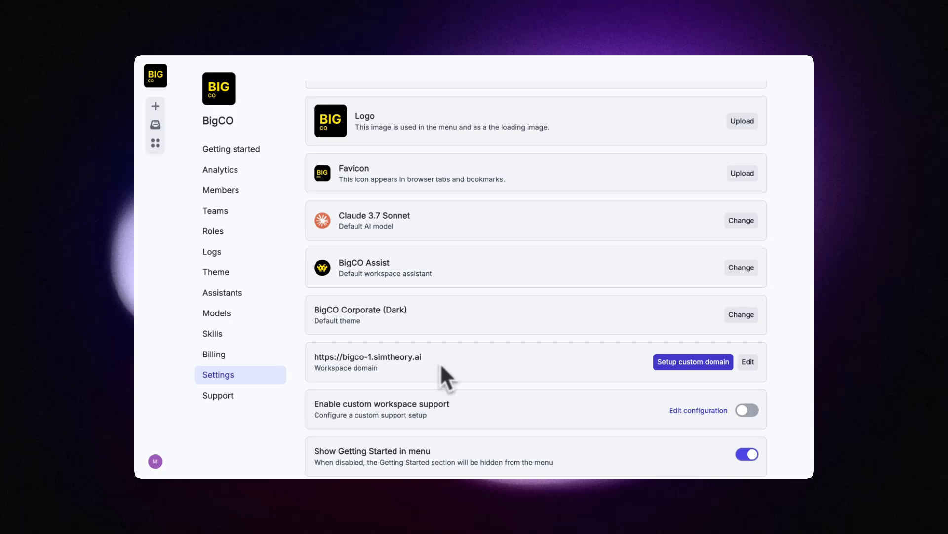
pyautogui.click(155, 461)
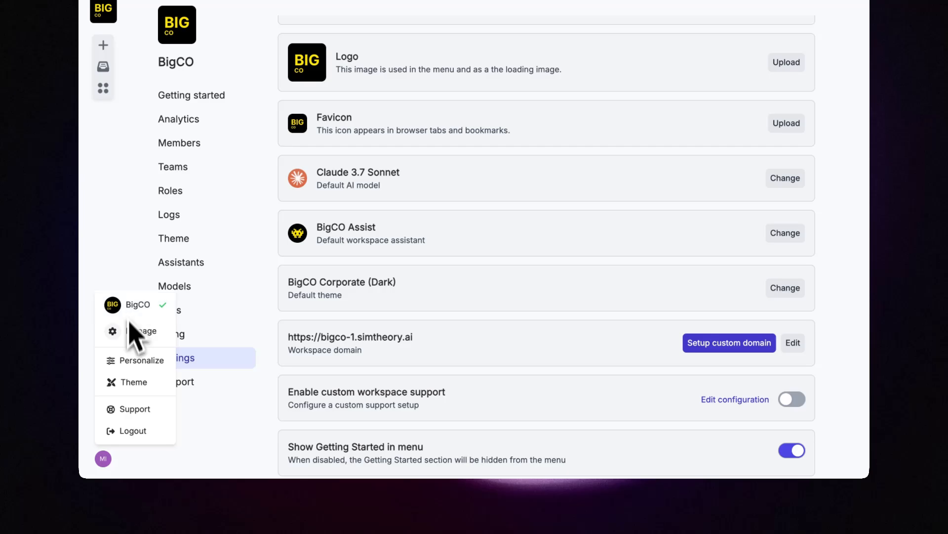
pyautogui.click(131, 409)
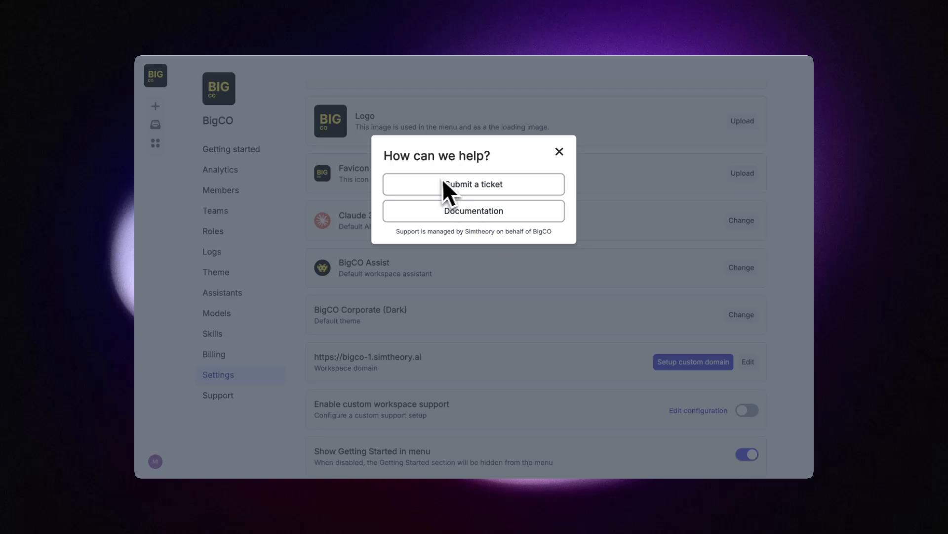
pyautogui.click(559, 151)
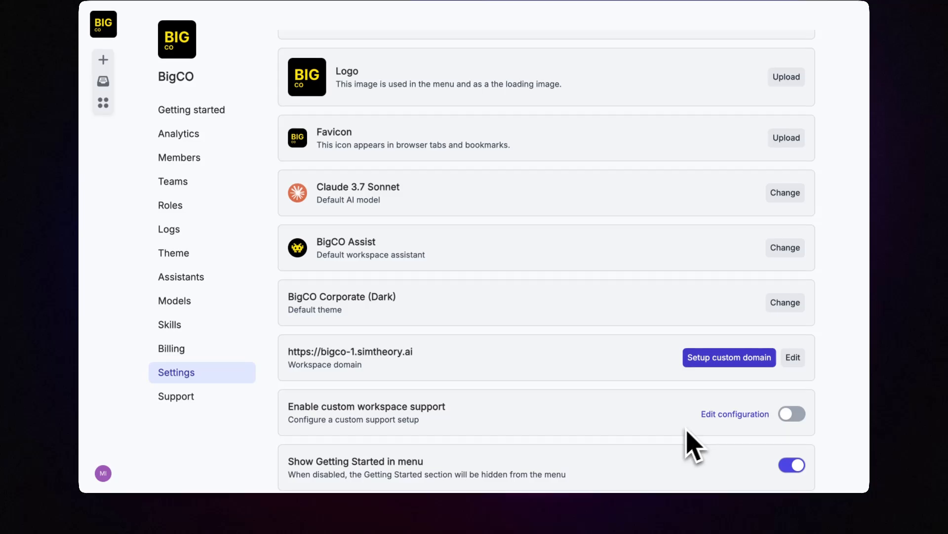
pyautogui.click(721, 415)
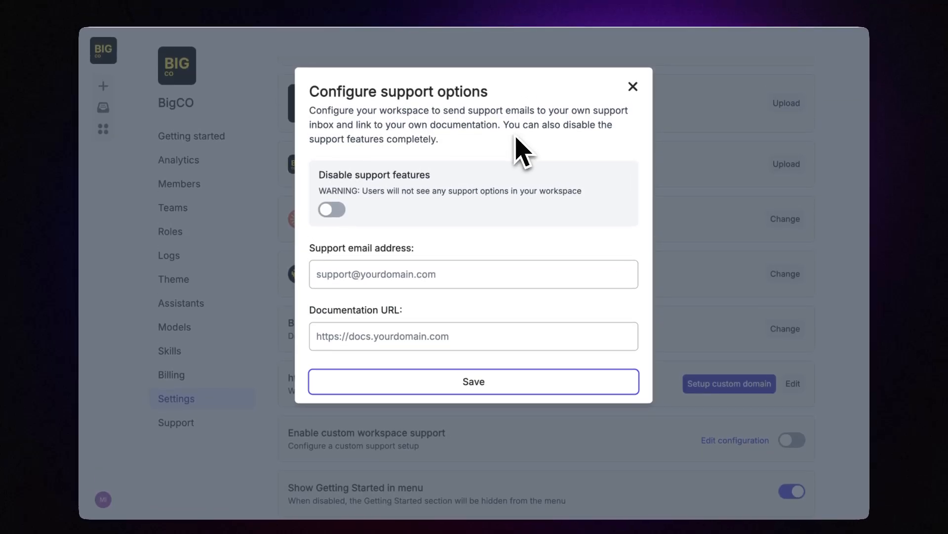
pyautogui.click(345, 272)
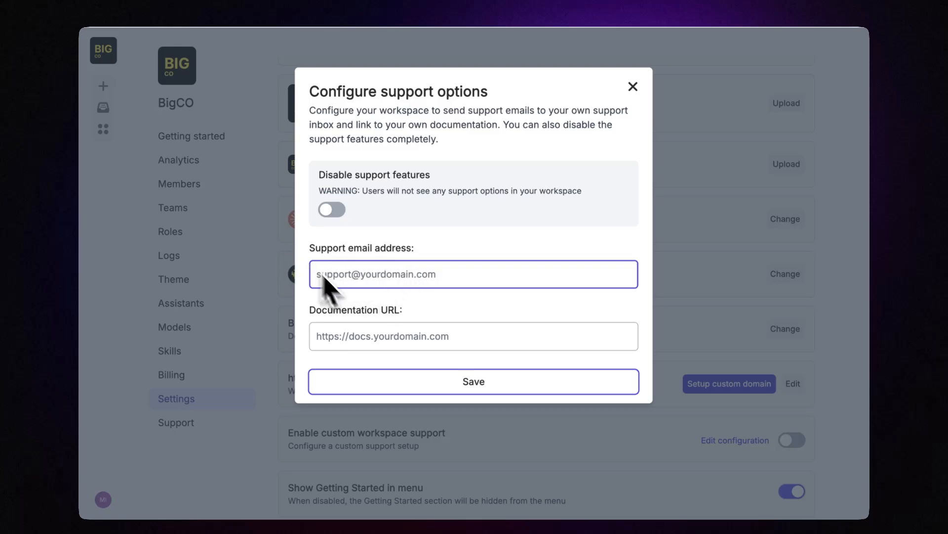
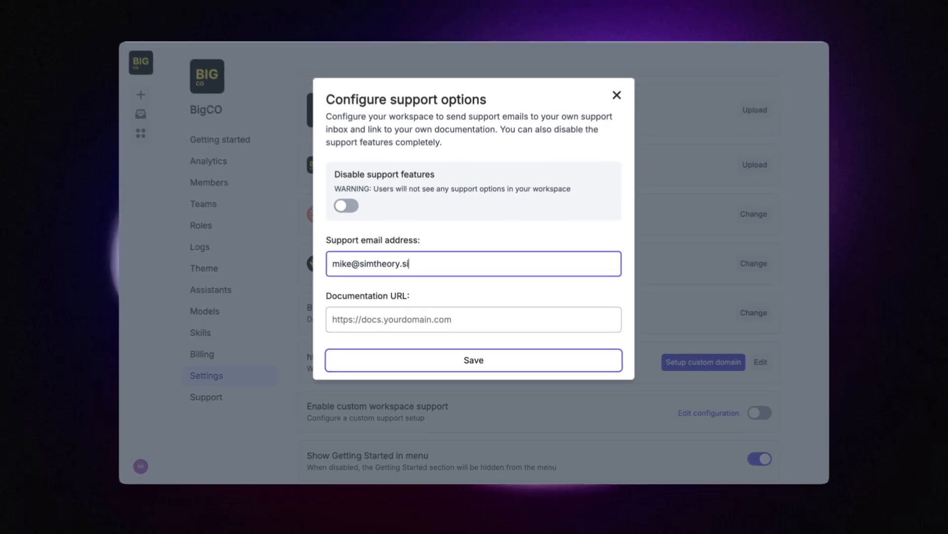
pyautogui.press('Tab')
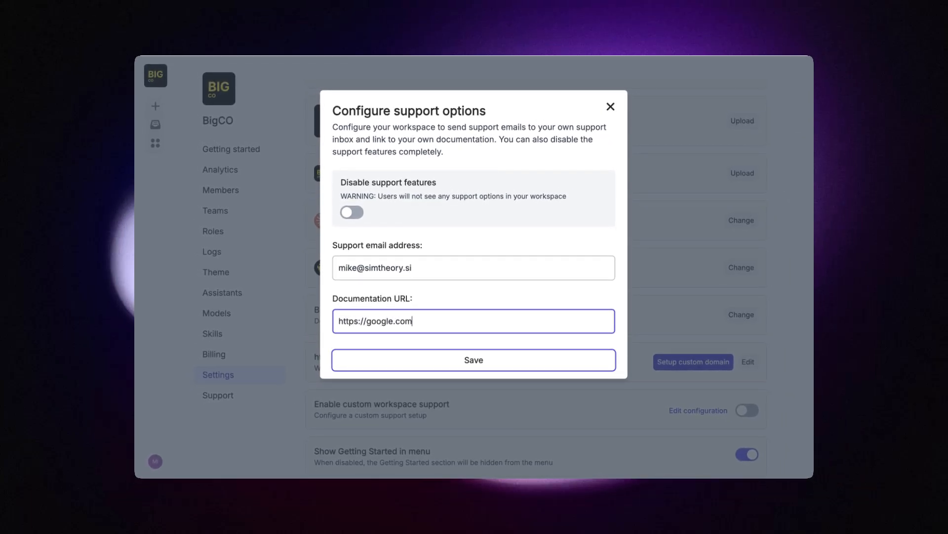
pyautogui.click(473, 364)
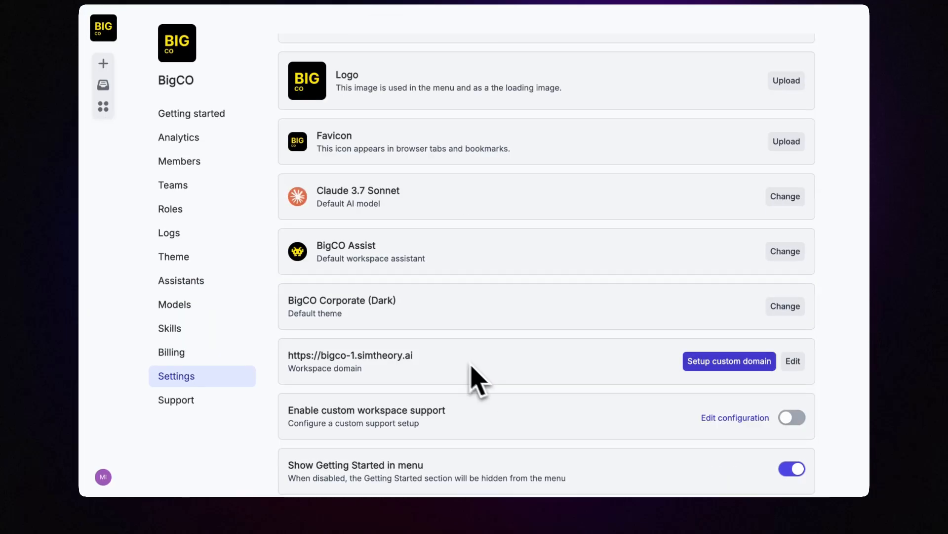
# Step: Switch on custom workspace support and recheck the saved configuration
pyautogui.click(796, 417)
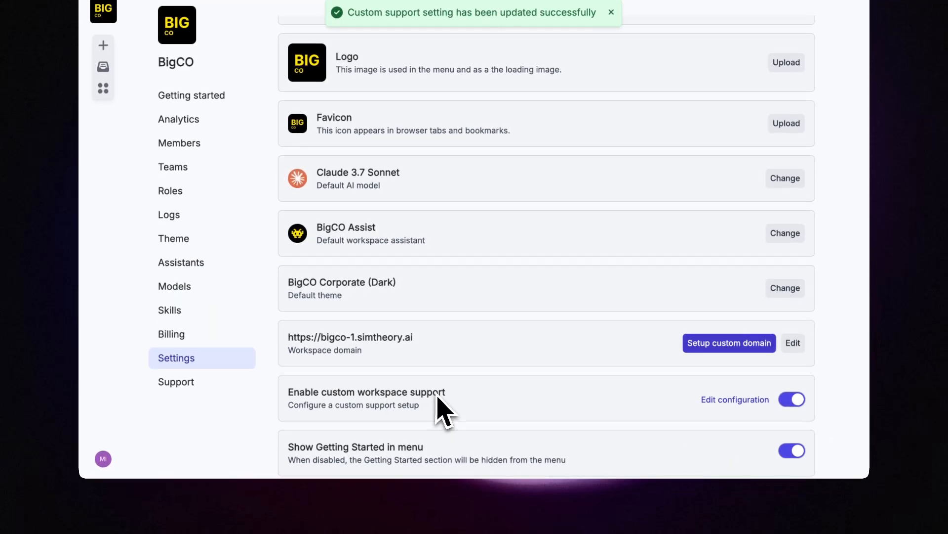
pyautogui.click(734, 407)
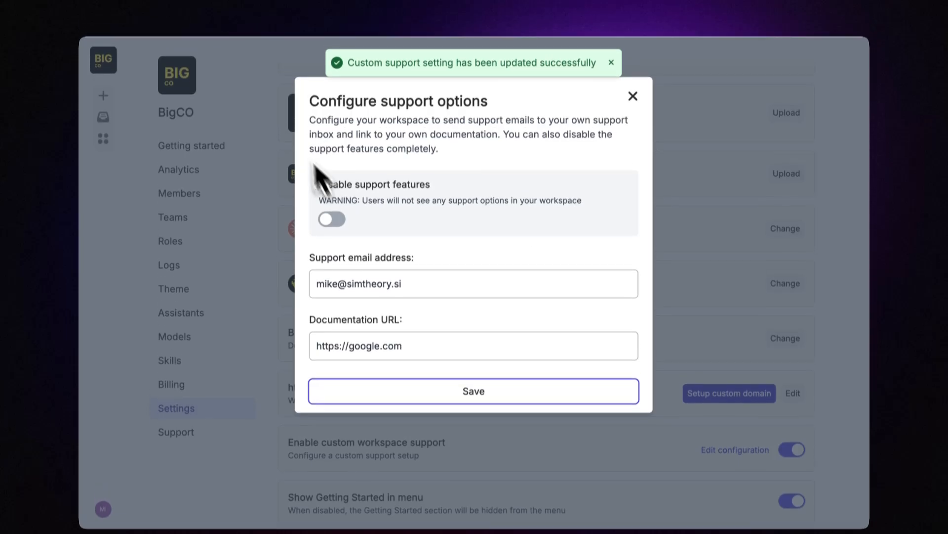
pyautogui.click(633, 65)
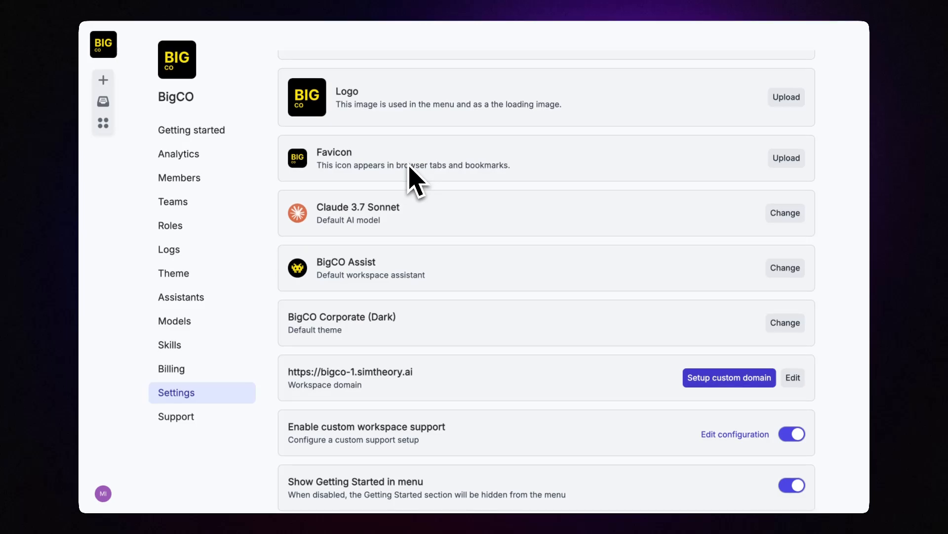
# Step: Reload, preview the account menu's Support options and ticket form, then reopen the support configuration
pyautogui.press('super+r')
pyautogui.scroll(-3, 412, 247)
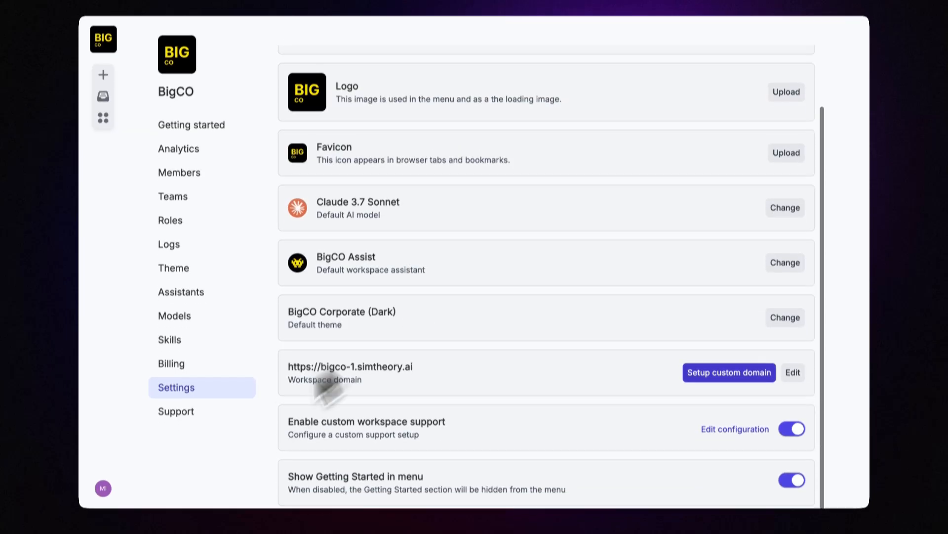
pyautogui.click(103, 493)
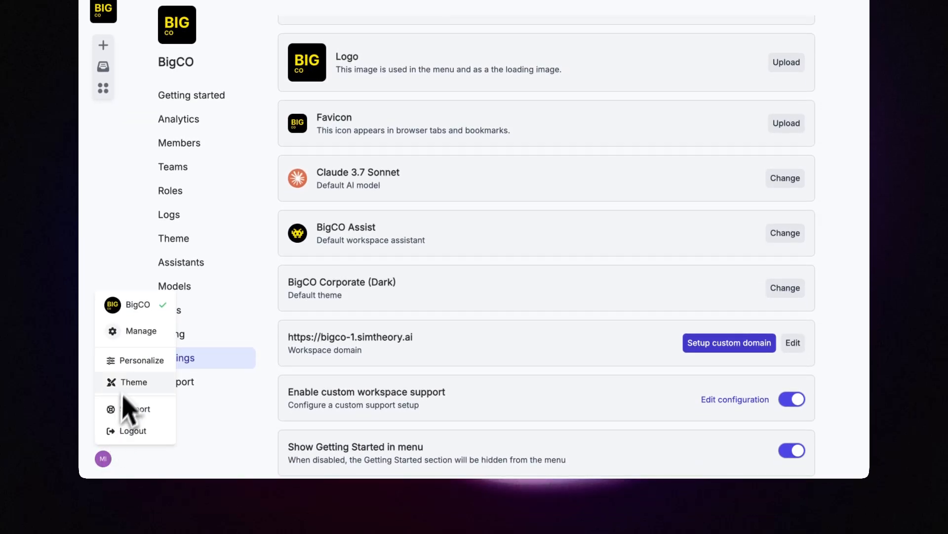
pyautogui.click(127, 409)
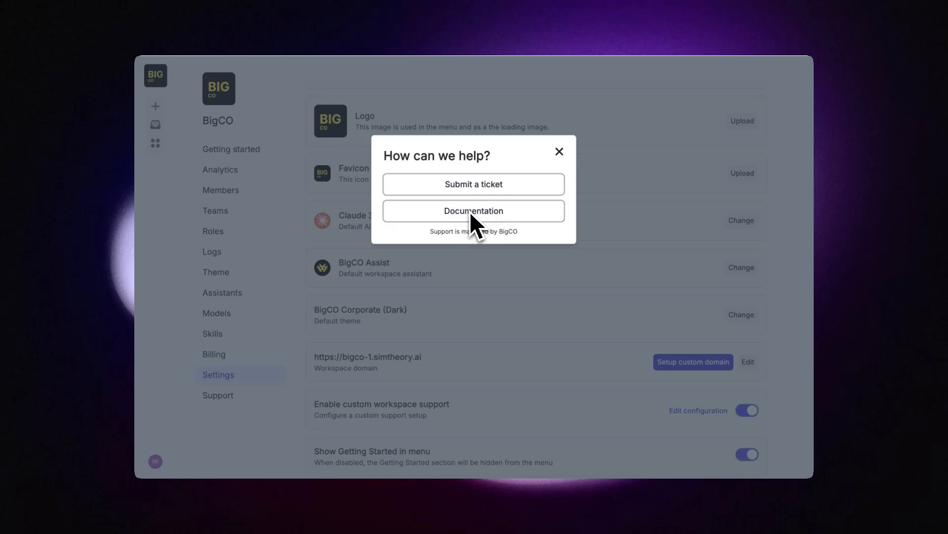
pyautogui.click(474, 184)
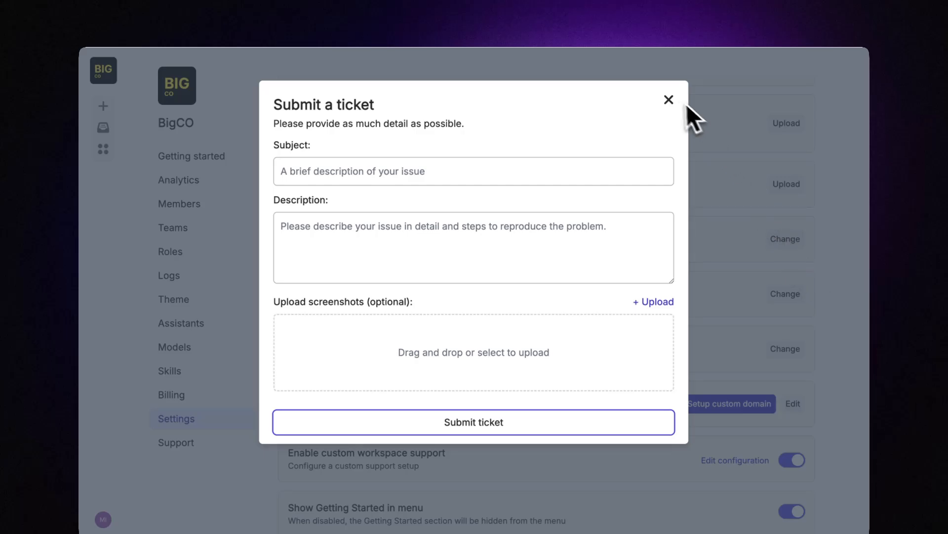
pyautogui.click(669, 100)
pyautogui.click(716, 460)
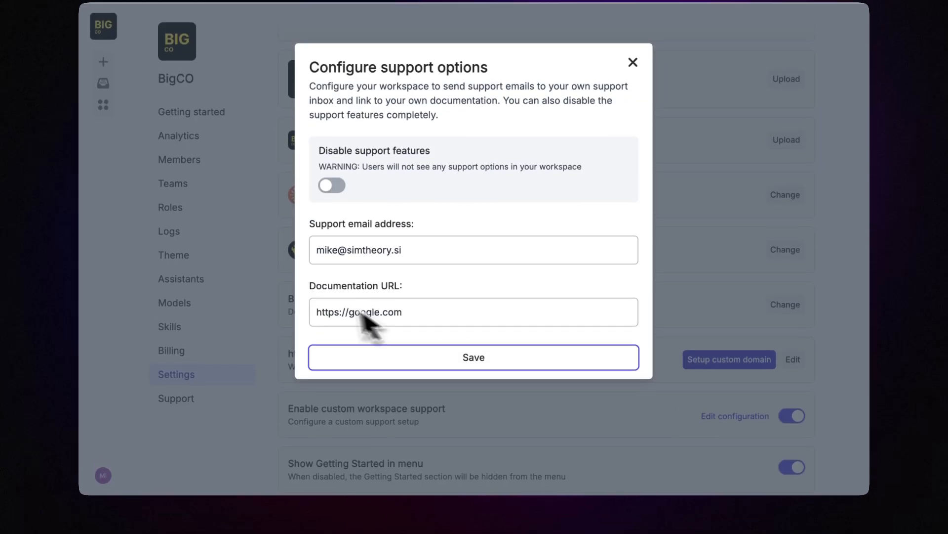
# Step: Correct the support e-mail address so its domain ends in .ai
pyautogui.moveTo(411, 258); pyautogui.dragTo(246, 255)
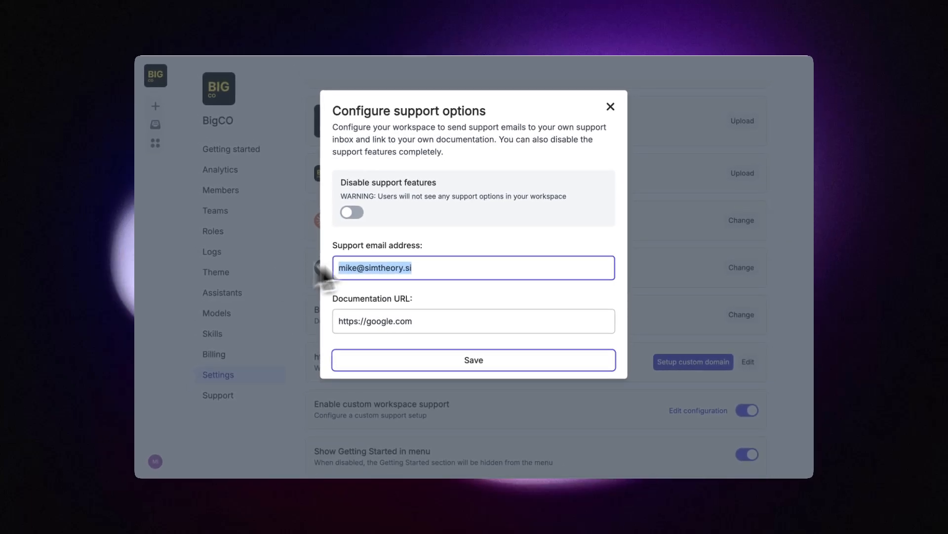
pyautogui.click(426, 275)
pyautogui.press('BackSpace')
pyautogui.press('BackSpace')
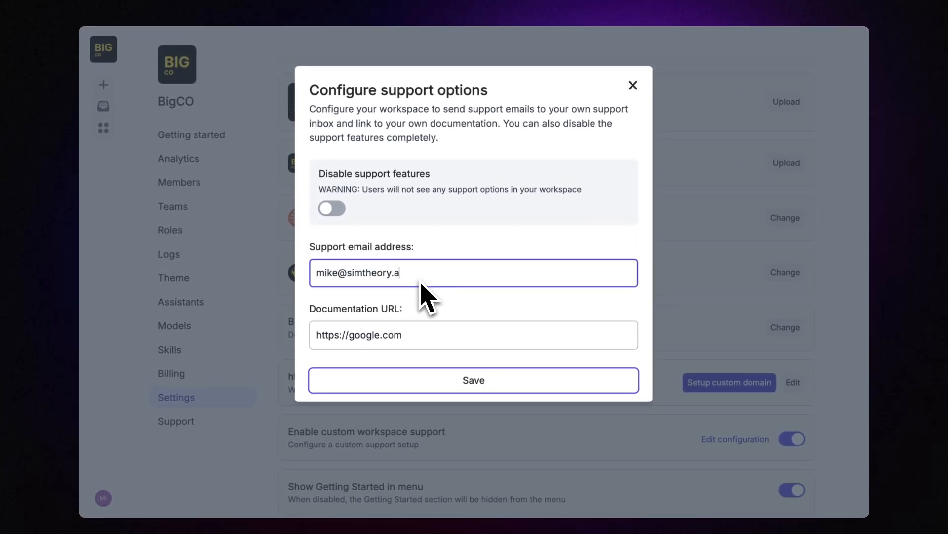
pyautogui.click(449, 255)
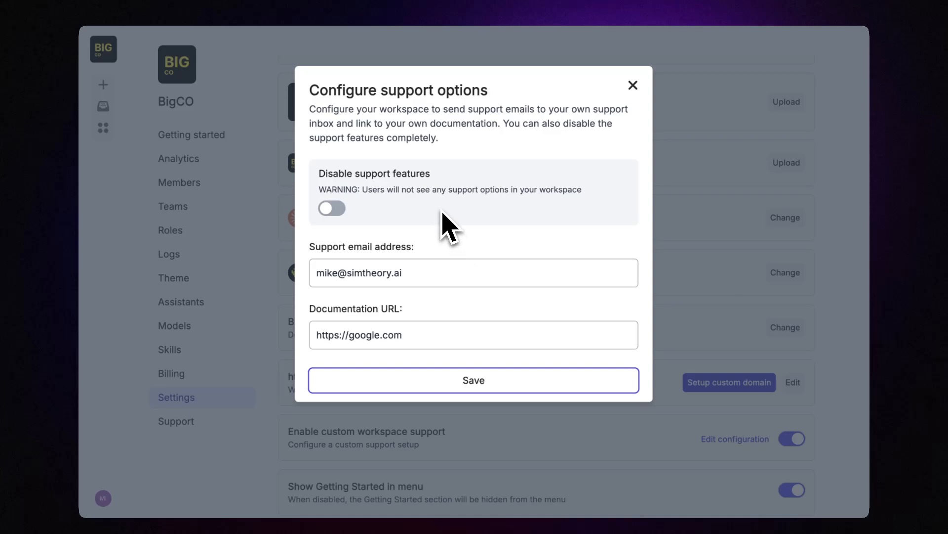
# Step: Turn on Disable support features and save the support settings
pyautogui.click(335, 209)
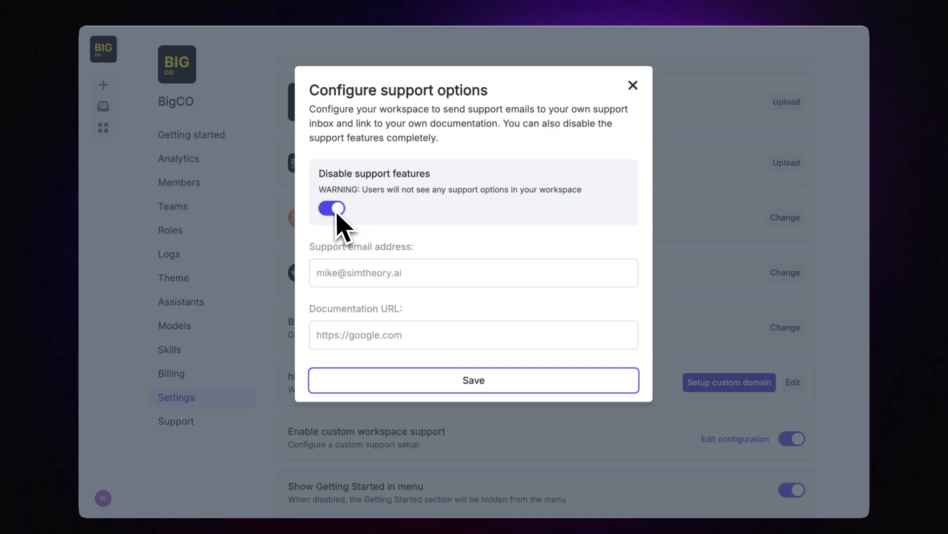
pyautogui.click(461, 383)
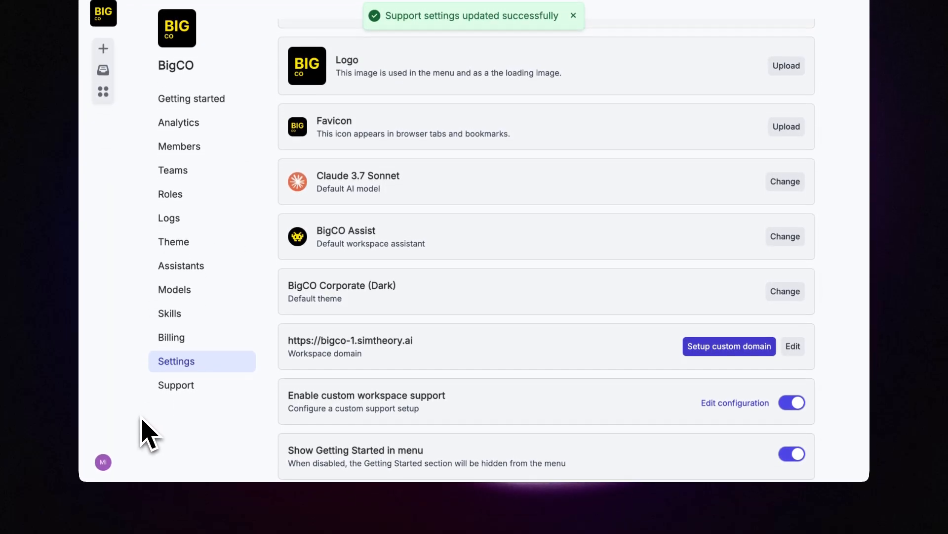
pyautogui.scroll(2, 146, 436)
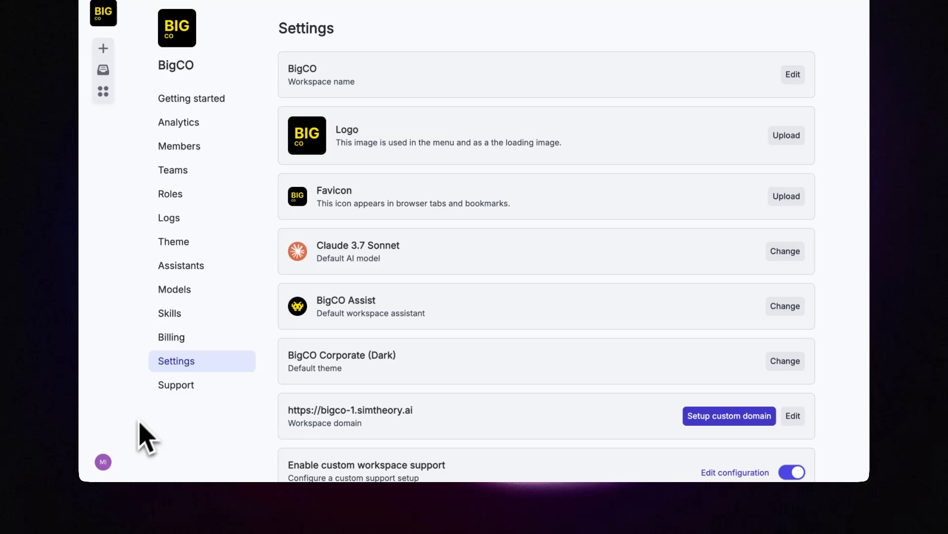
# Step: Check that the account menu no longer offers support options
pyautogui.click(103, 462)
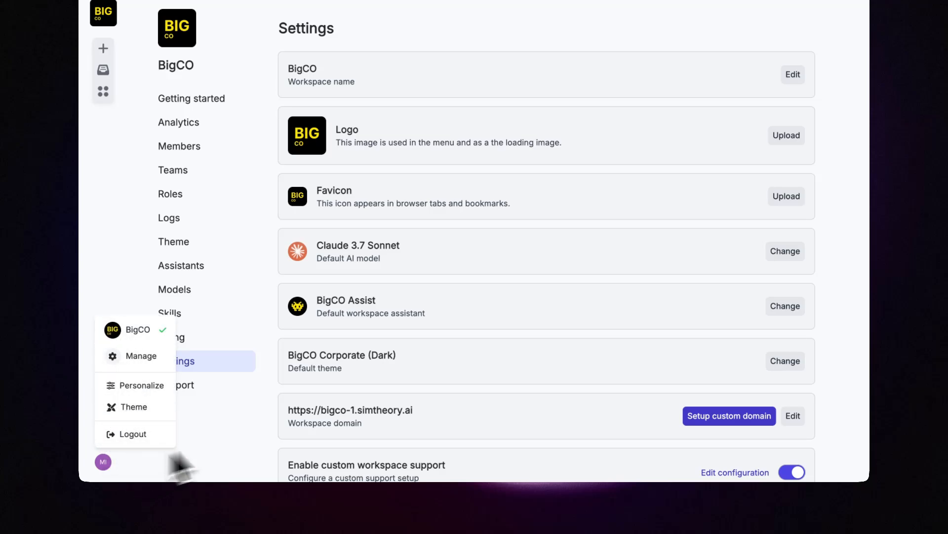
pyautogui.click(350, 443)
pyautogui.scroll(-3, 352, 454)
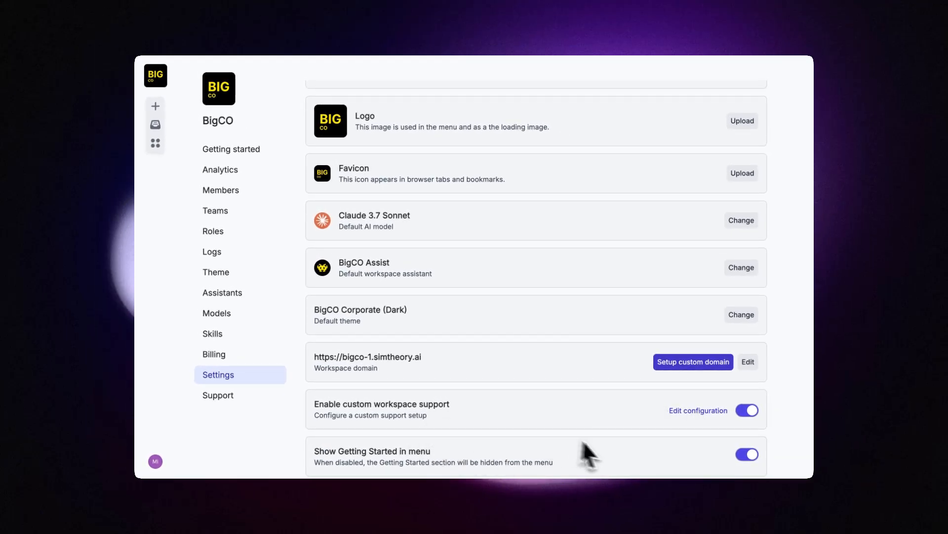
# Step: Review the support configuration, then open the Support page with Monday–Friday 9:00 AM–5:00 PM AEST hours
pyautogui.click(698, 410)
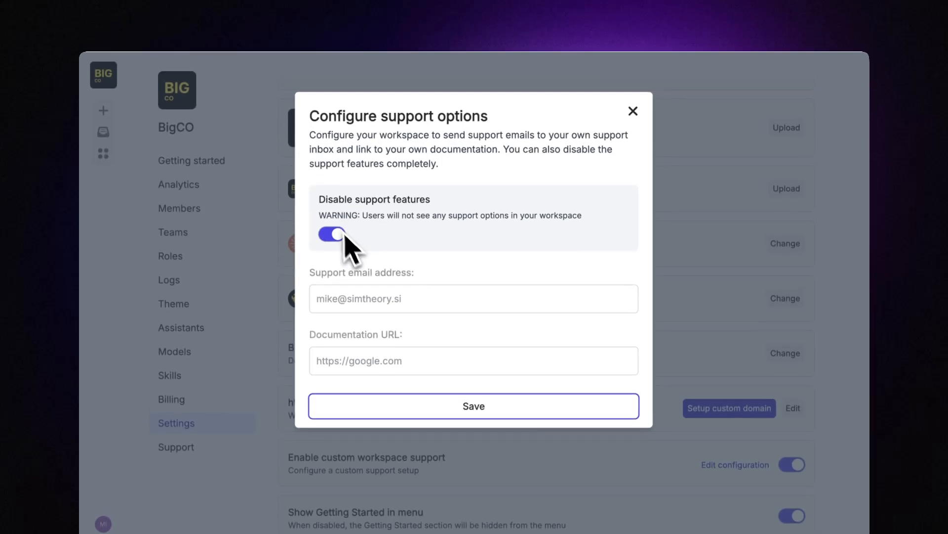
pyautogui.click(632, 116)
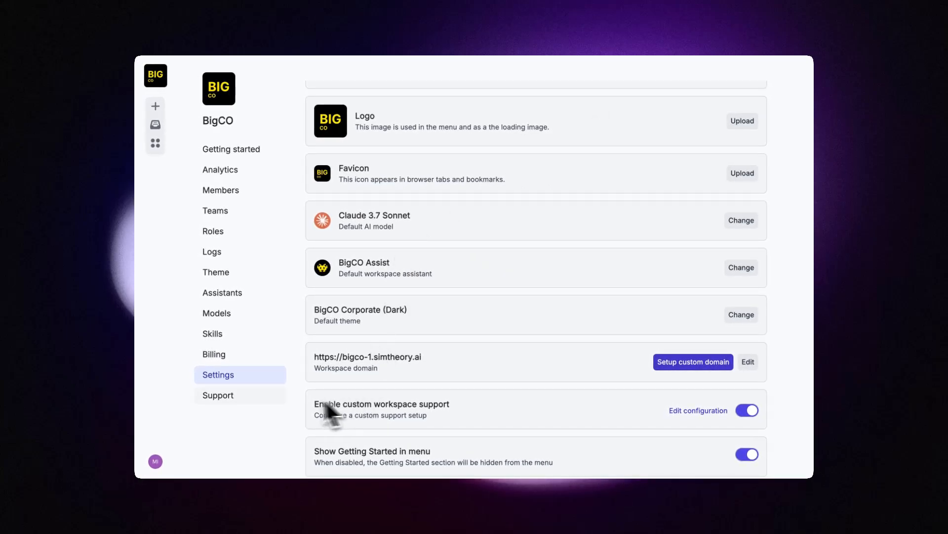
pyautogui.click(230, 402)
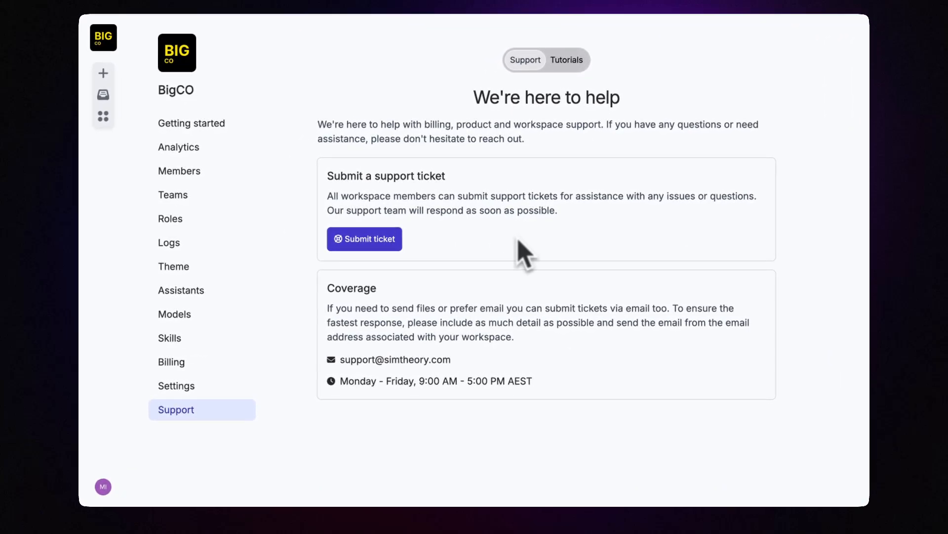
# Step: Browse the support tutorial videos, then open the Getting started checklist at 83% complete
pyautogui.click(103, 486)
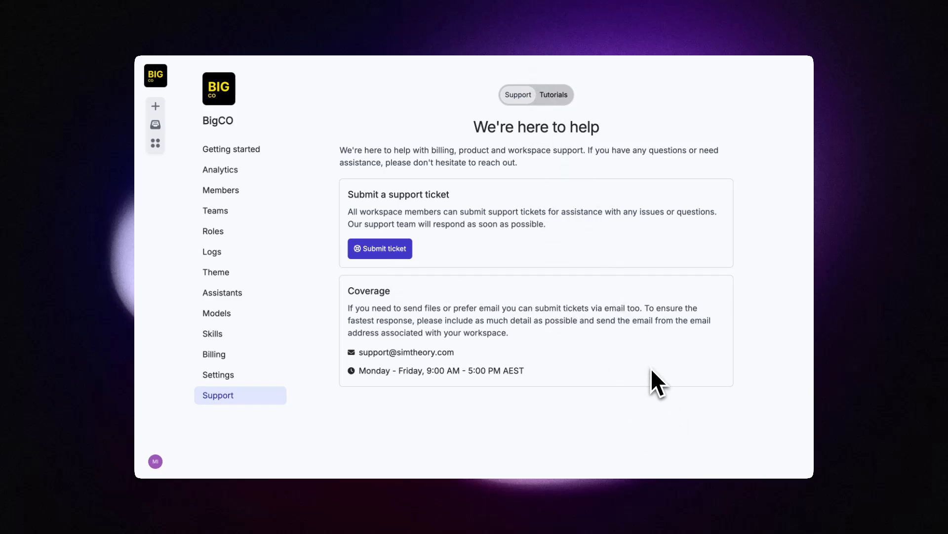
pyautogui.click(553, 94)
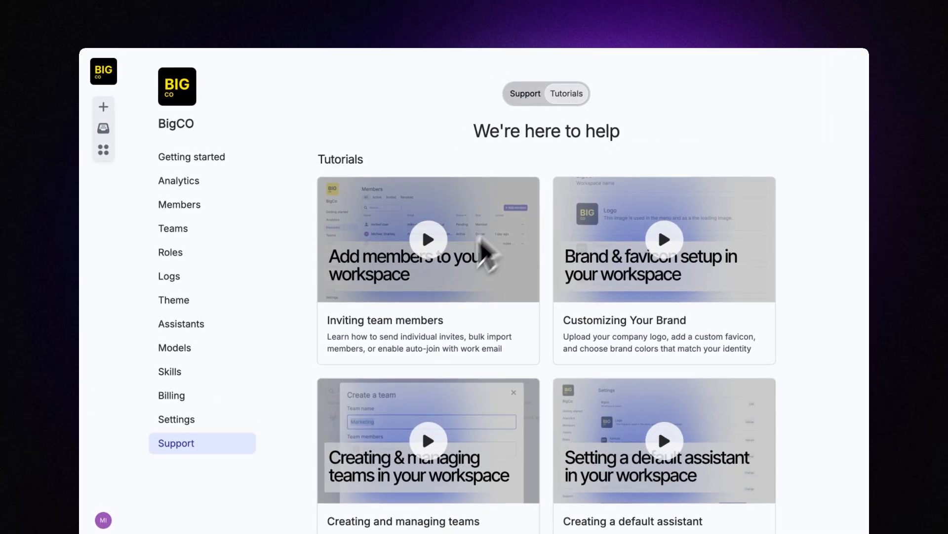
pyautogui.scroll(-8, 451, 275)
pyautogui.scroll(8, 451, 282)
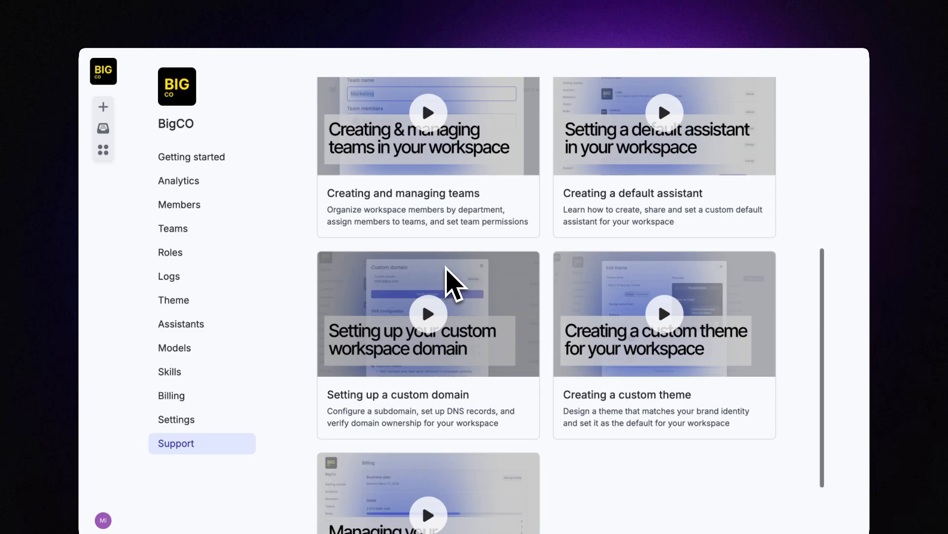
pyautogui.click(528, 97)
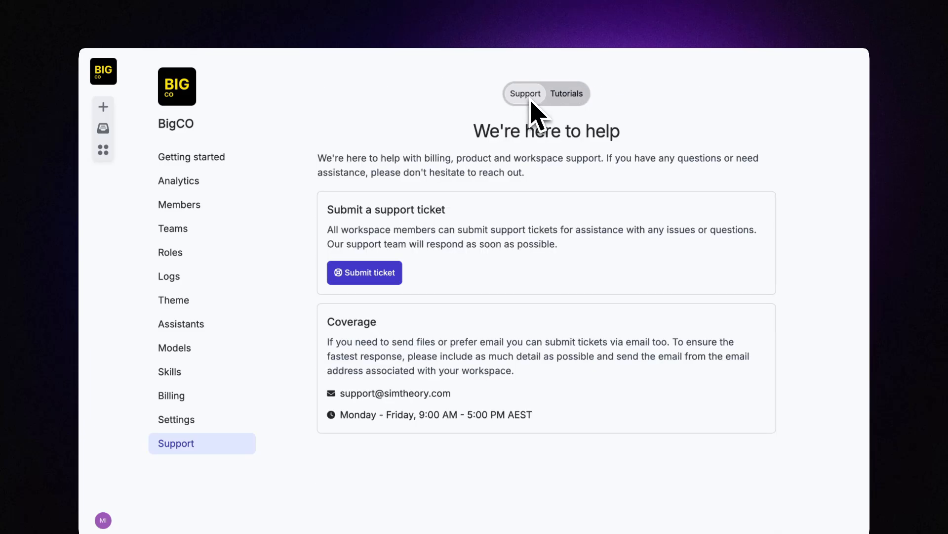
pyautogui.click(192, 156)
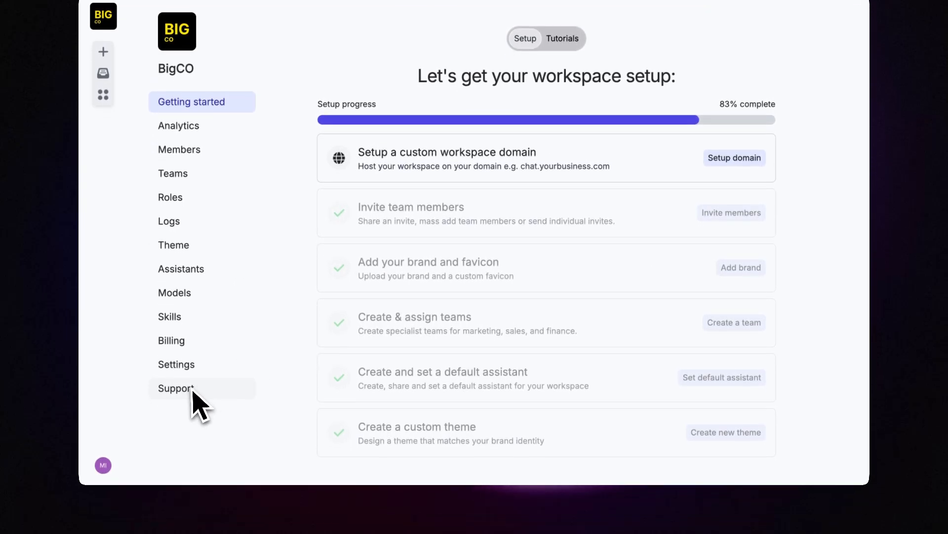
# Step: Switch off 'Show Getting Started in menu' in the workspace settings
pyautogui.click(185, 368)
pyautogui.scroll(-2, 469, 366)
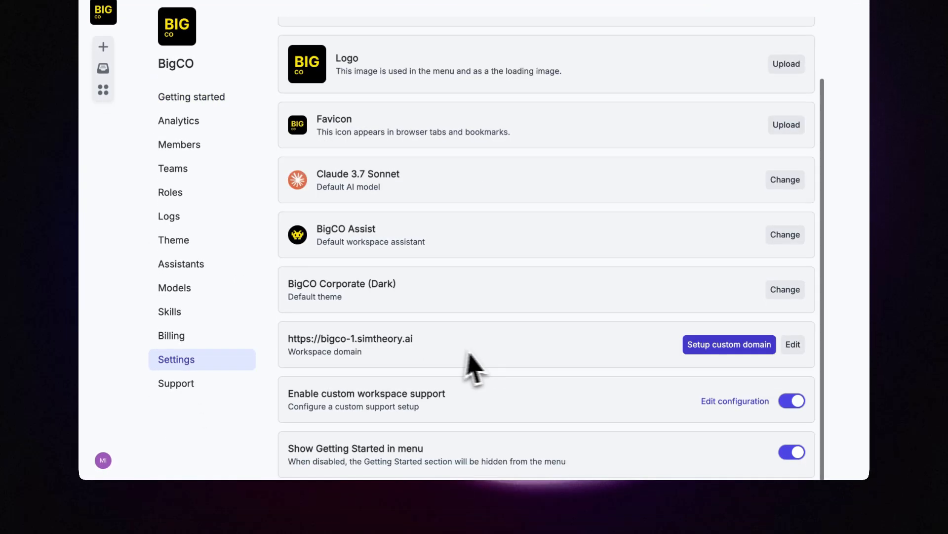
pyautogui.click(792, 452)
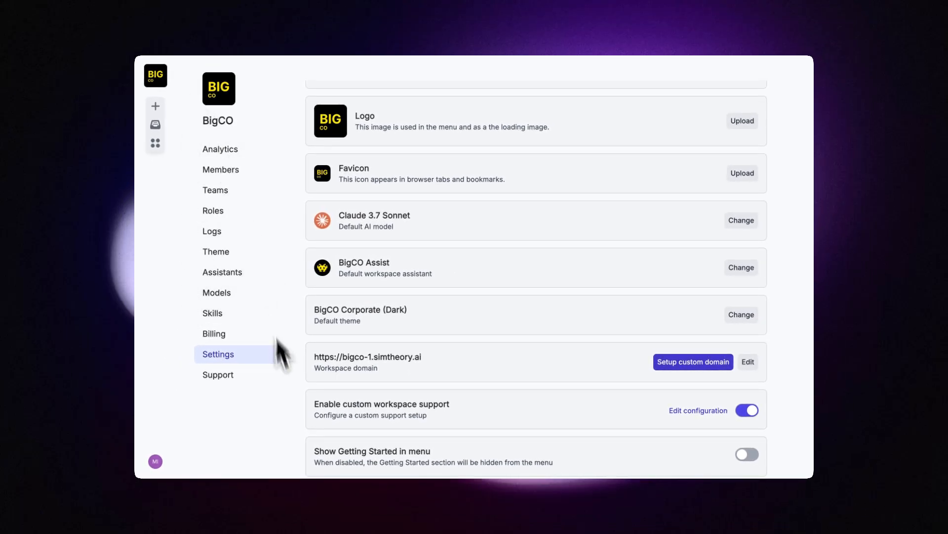
# Step: Show the Support page's tutorial videos and scroll through them
pyautogui.click(218, 375)
pyautogui.click(567, 88)
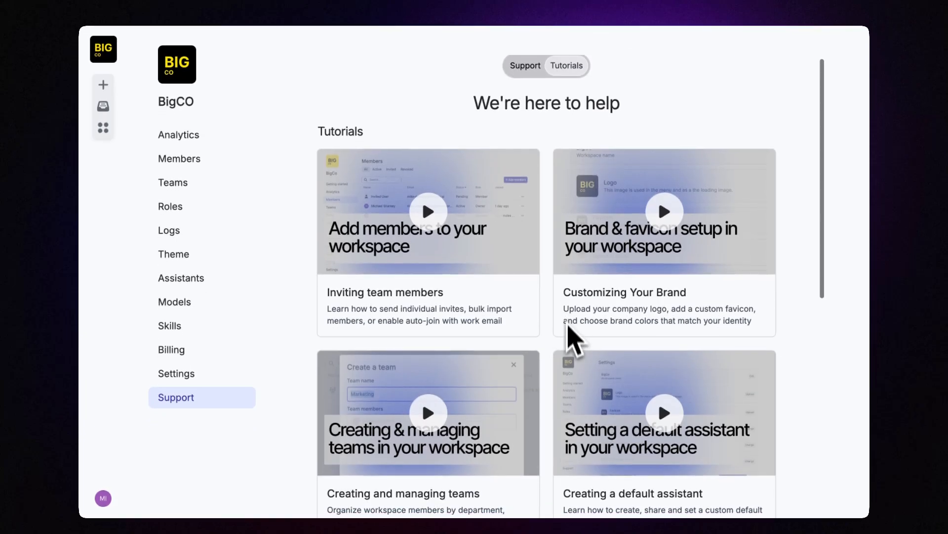
pyautogui.scroll(-8, 568, 356)
pyautogui.scroll(8, 575, 355)
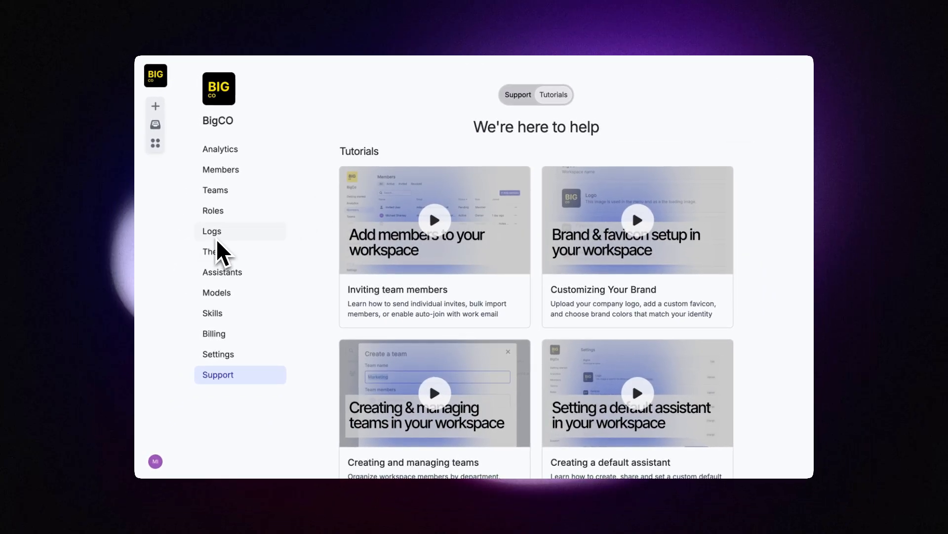
# Step: Open the Audit Logs and scroll through the 149 entries
pyautogui.click(218, 237)
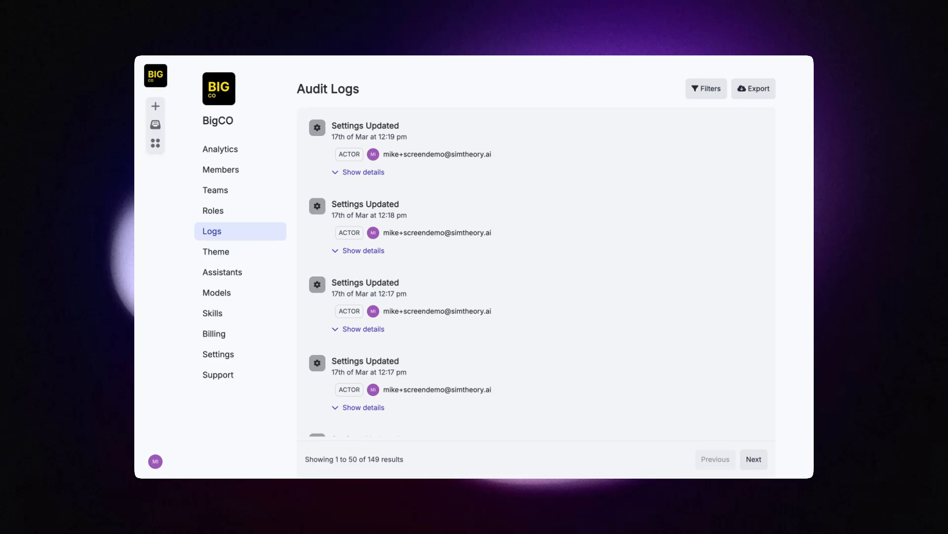
pyautogui.scroll(-8, 469, 232)
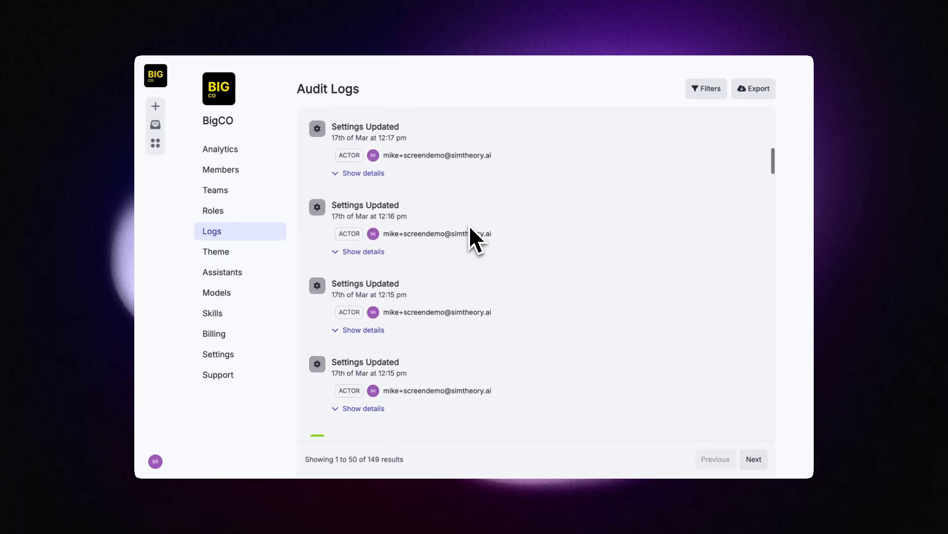
pyautogui.scroll(-15, 470, 229)
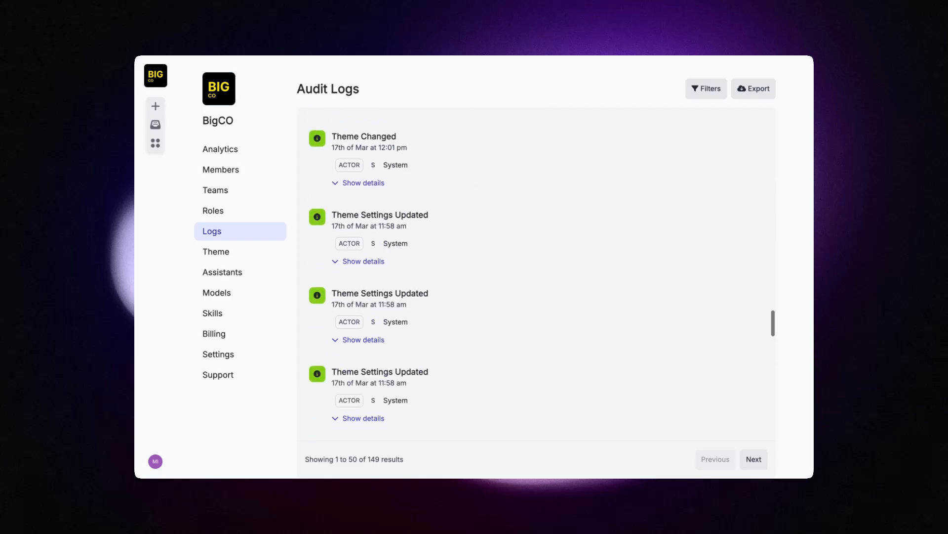
pyautogui.scroll(-5, 469, 233)
pyautogui.scroll(10, 470, 233)
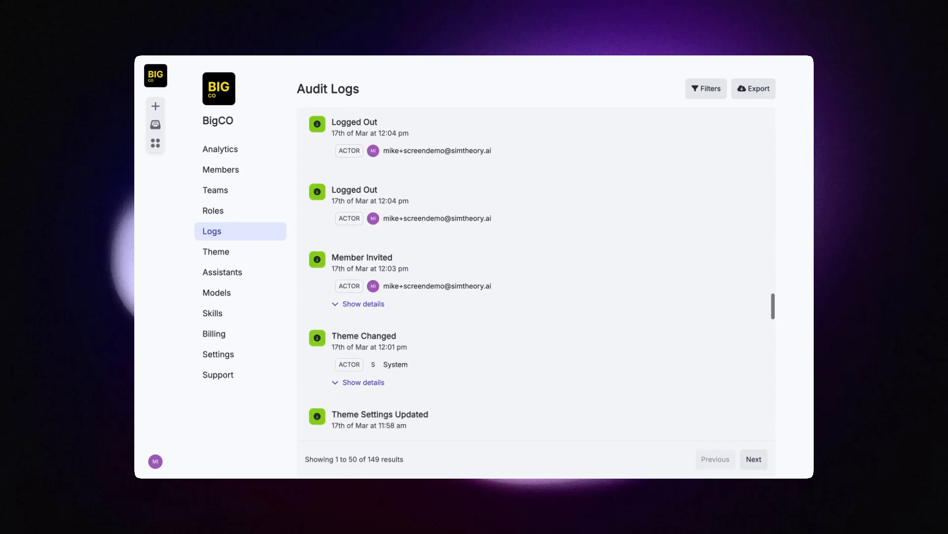
pyautogui.scroll(2, 542, 272)
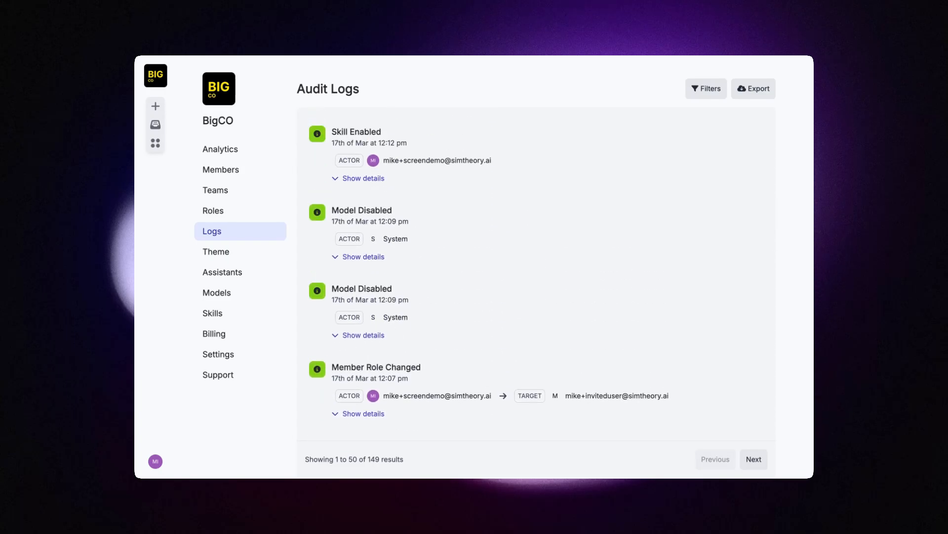
pyautogui.scroll(10, 529, 232)
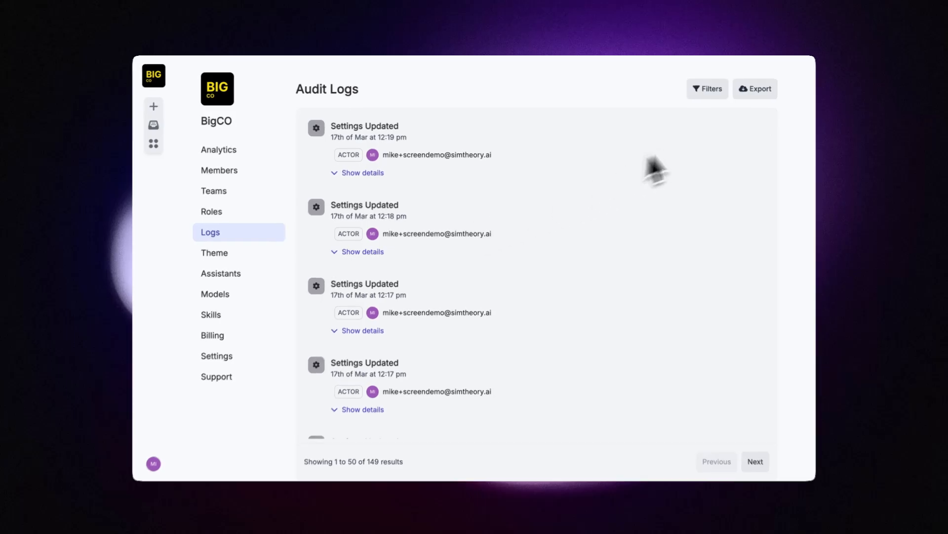
# Step: Inspect the Category and Date range filter options without applying any filter
pyautogui.click(709, 91)
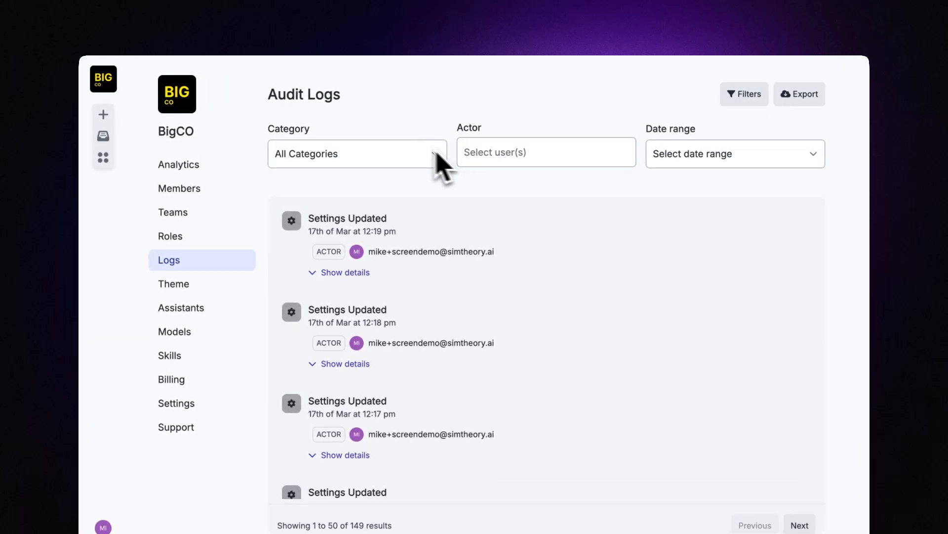
pyautogui.click(416, 152)
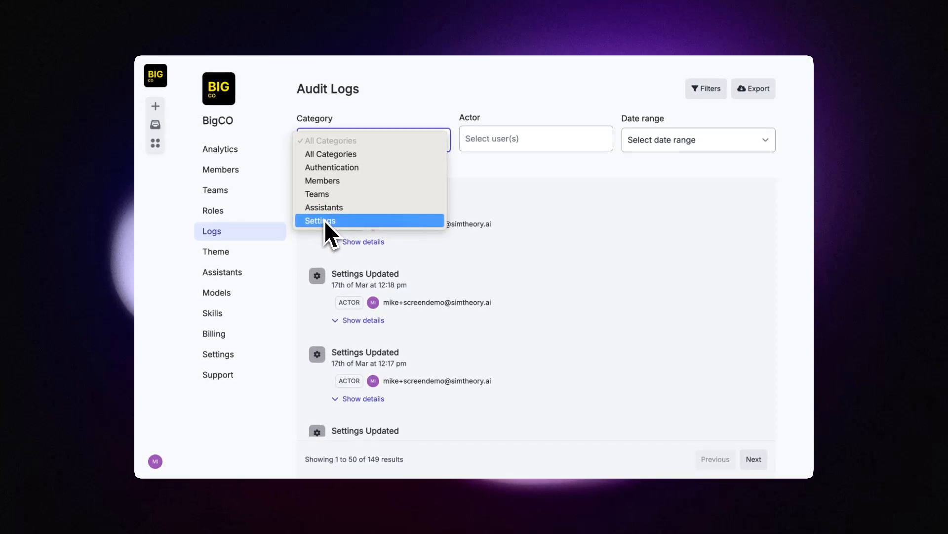
pyautogui.click(703, 177)
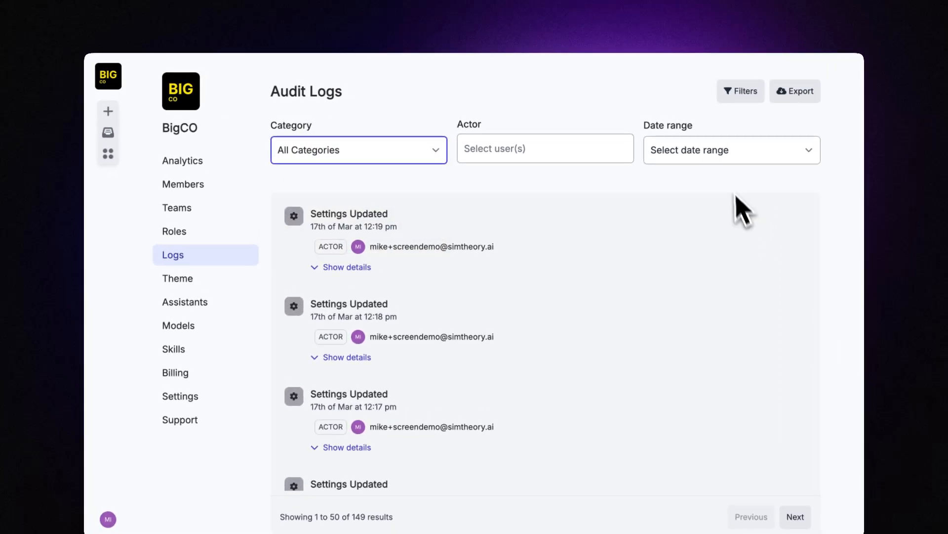
pyautogui.click(717, 149)
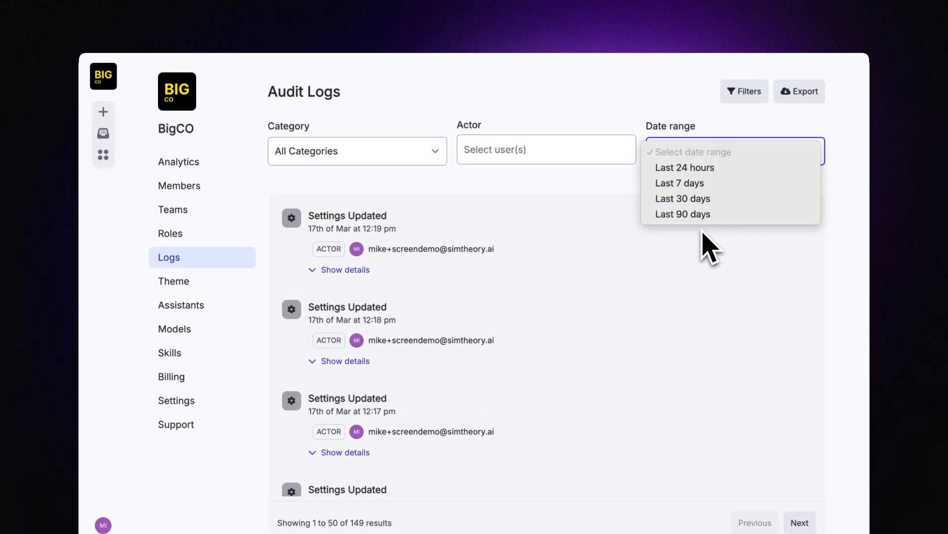
pyautogui.click(683, 269)
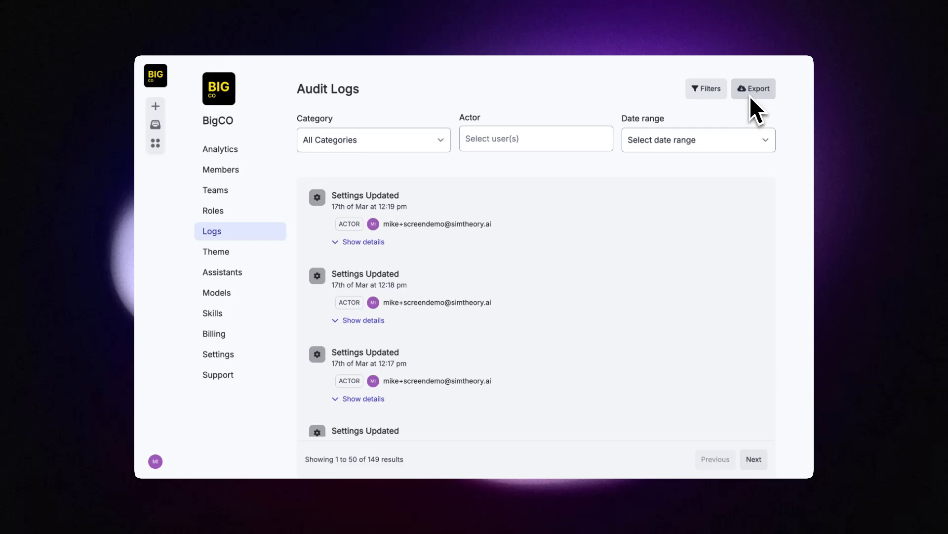
pyautogui.click(706, 89)
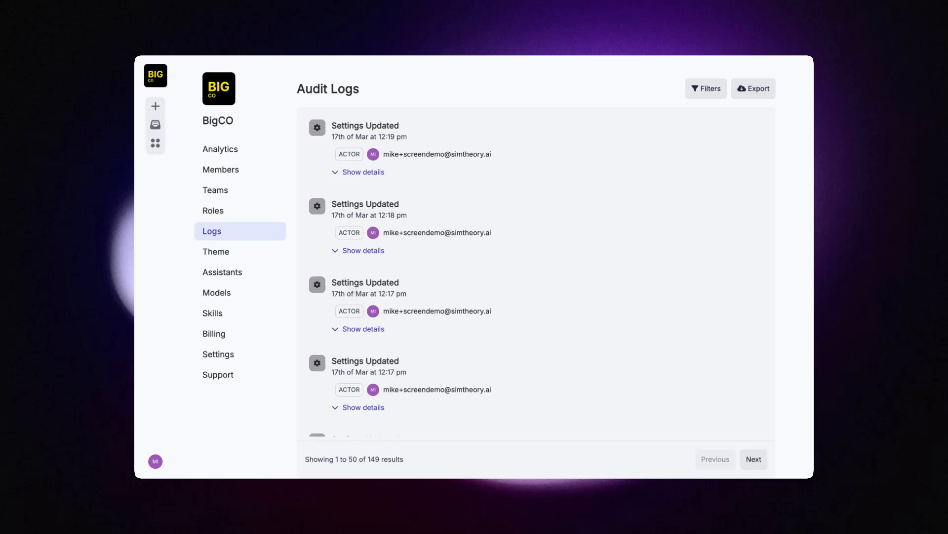
# Step: Open Analytics and review the daily charts: 0 messages and 12 sessions
pyautogui.click(222, 149)
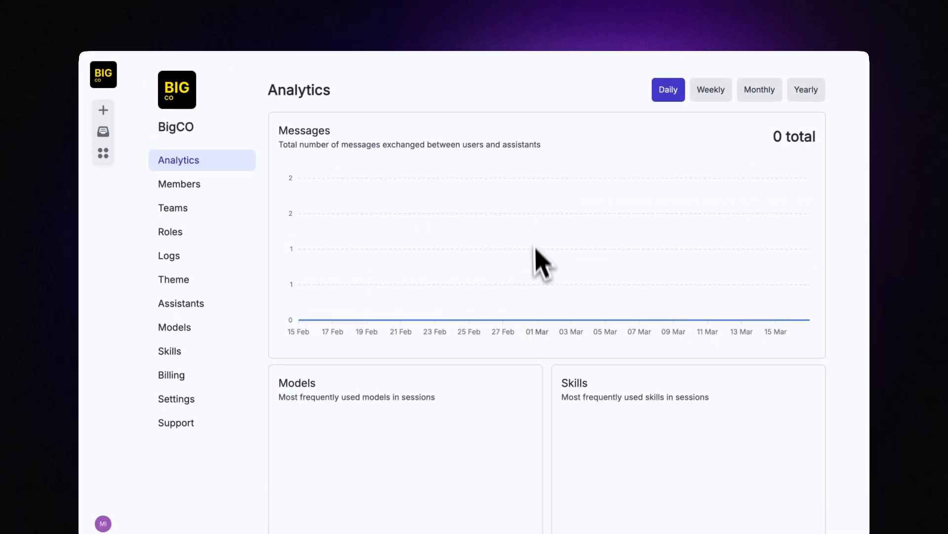
pyautogui.scroll(-5, 790, 272)
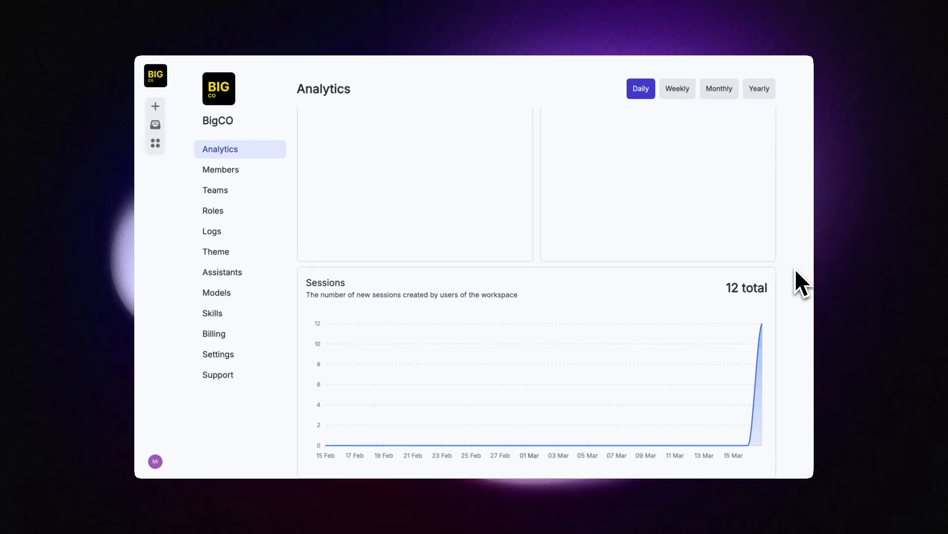
pyautogui.scroll(5, 795, 268)
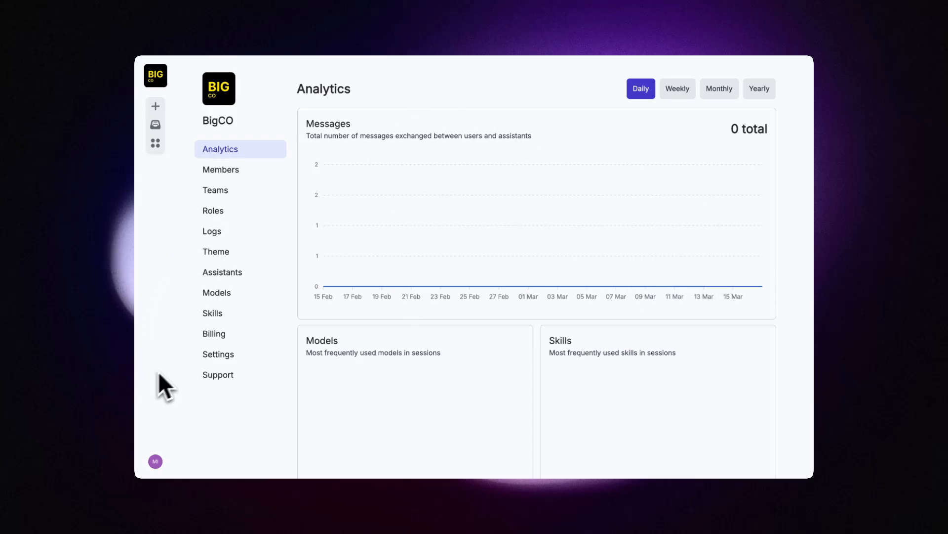
# Step: Open Billing to view the Business plan with 2 of 5 seats used
pyautogui.click(208, 333)
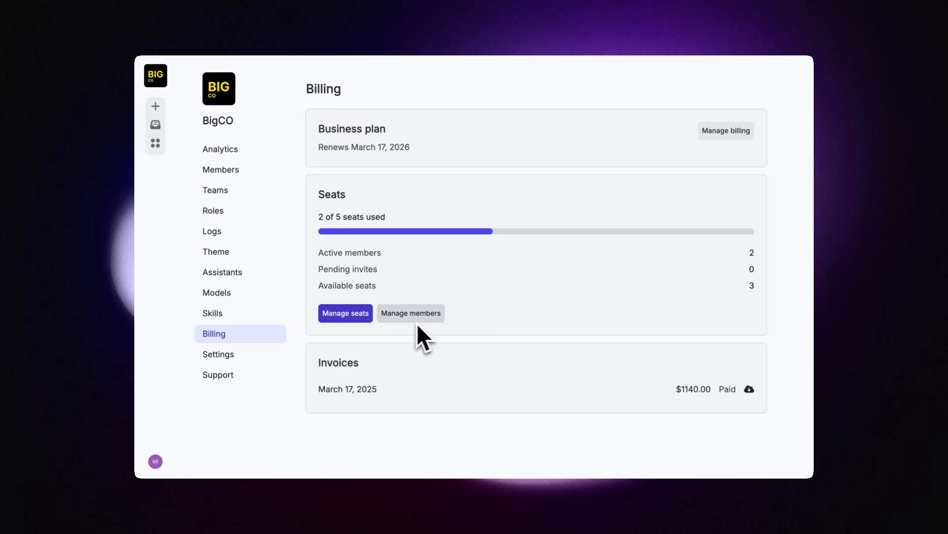
# Step: Raise the plan to 6 seats and close without checkout, then show the Getting started tutorial videos
pyautogui.click(347, 313)
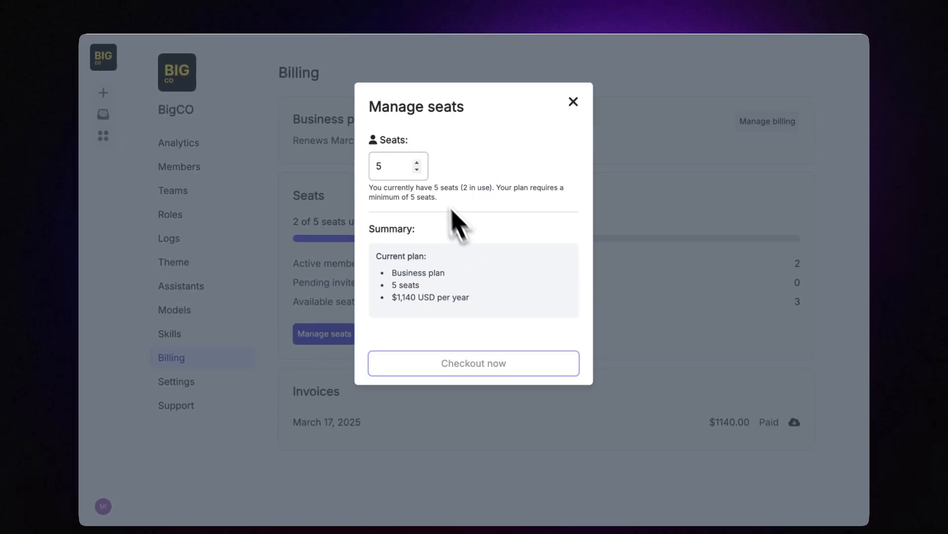
pyautogui.click(418, 161)
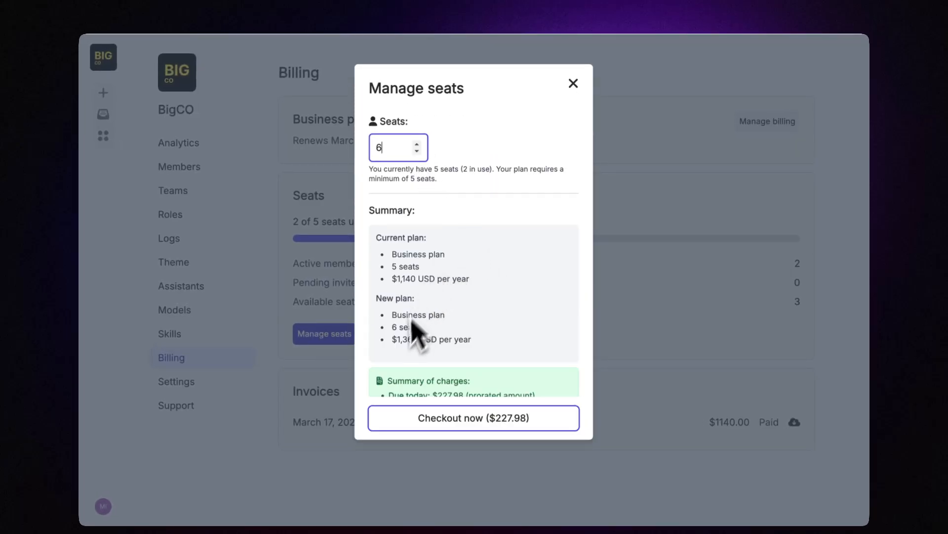
pyautogui.click(573, 81)
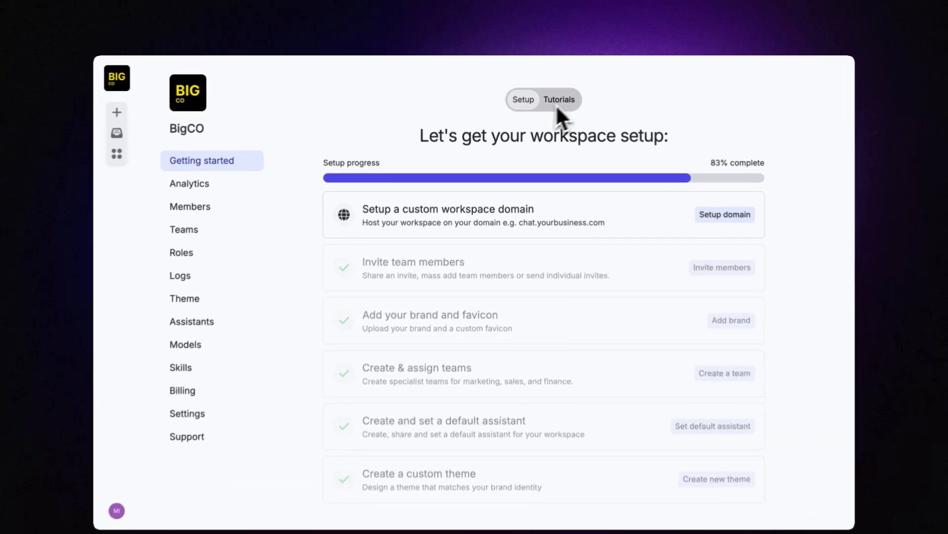
pyautogui.click(549, 96)
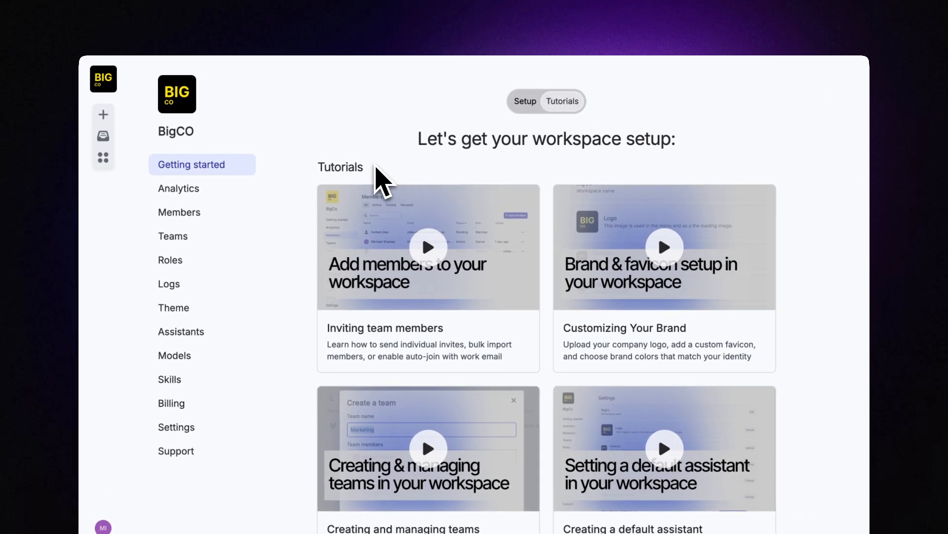